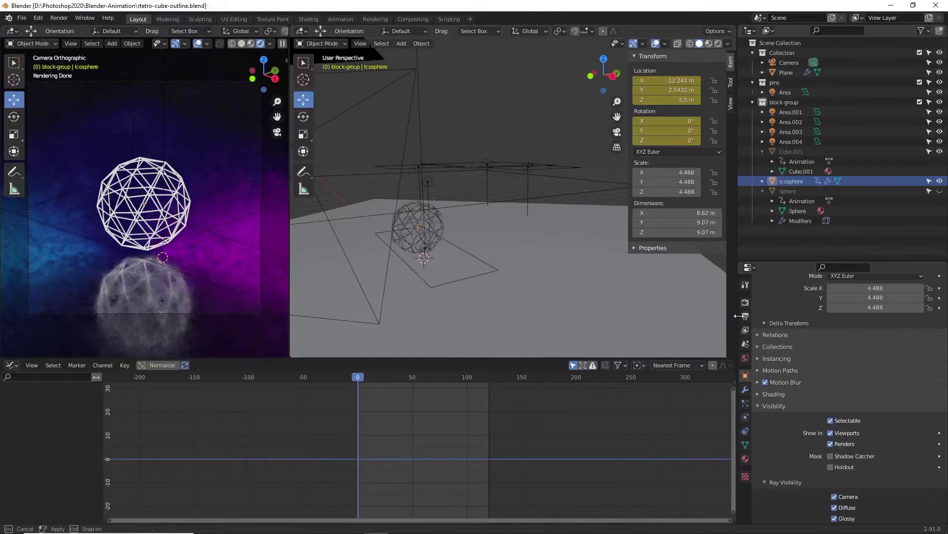
middle_drag(475, 280, 524, 220)
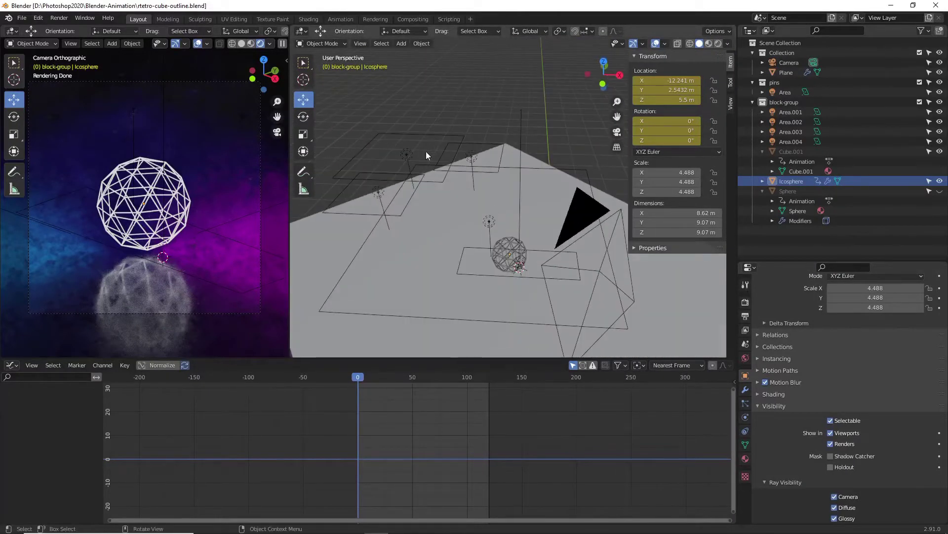
middle_drag(466, 277, 467, 232)
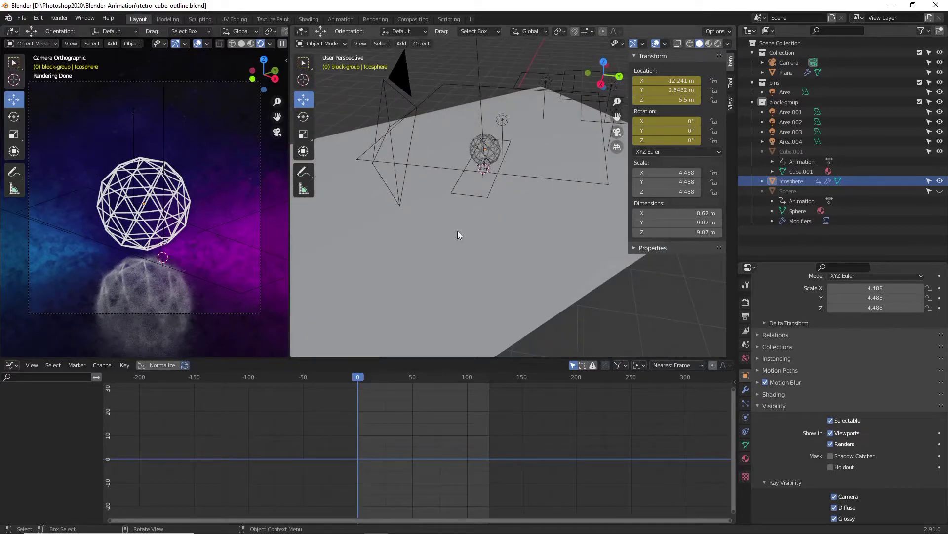
middle_drag(470, 227, 504, 250)
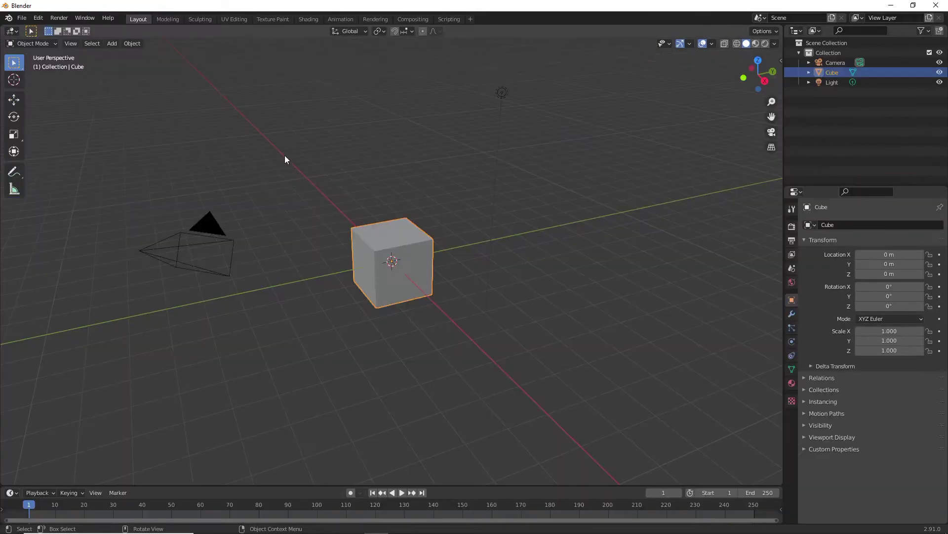
Step: Delete the default cube from the new scene
scroll(285, 156, down, 3)
middle_drag(285, 159, 403, 257)
key(Delete)
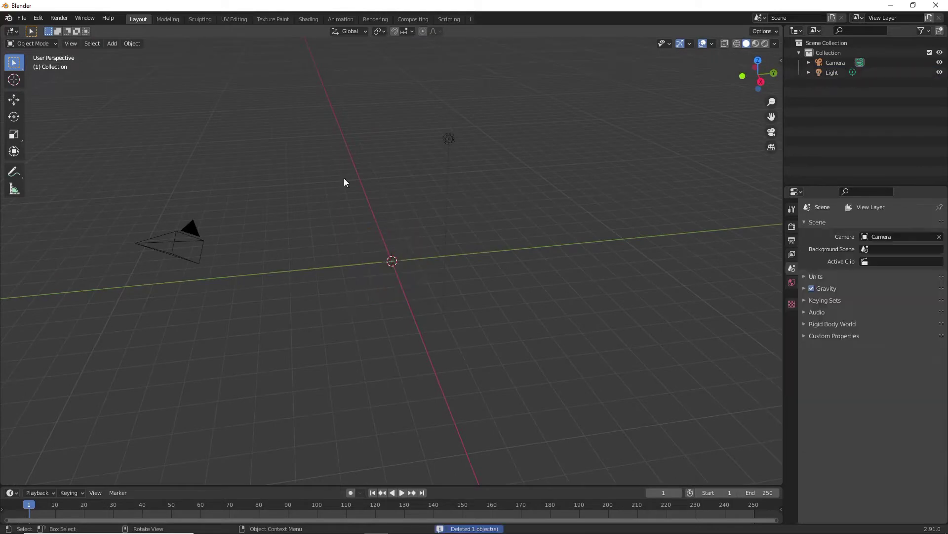
Step: Add a mesh plane at the origin and scale it by 8 as a floor
click(113, 43)
mouse_move(130, 55)
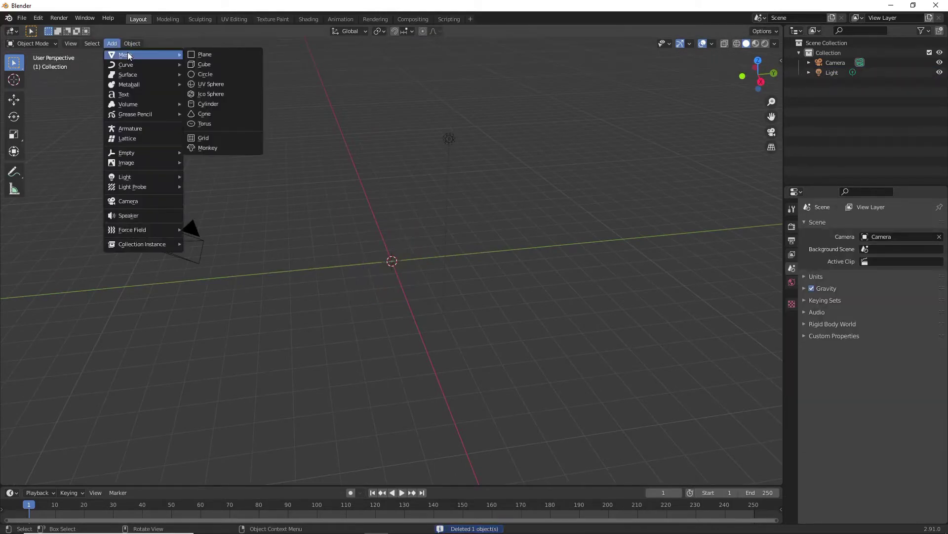
click(225, 63)
text(s)
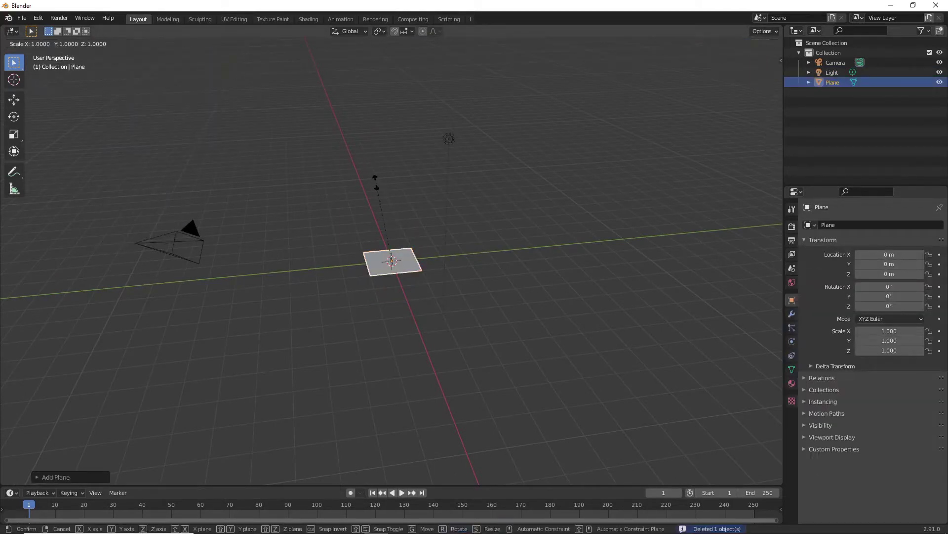
text(8)
key(Return)
Step: Add an ico sphere and move it straight up above the plane to a Z location of about 1.28 m
middle_drag(328, 193, 519, 178)
click(111, 43)
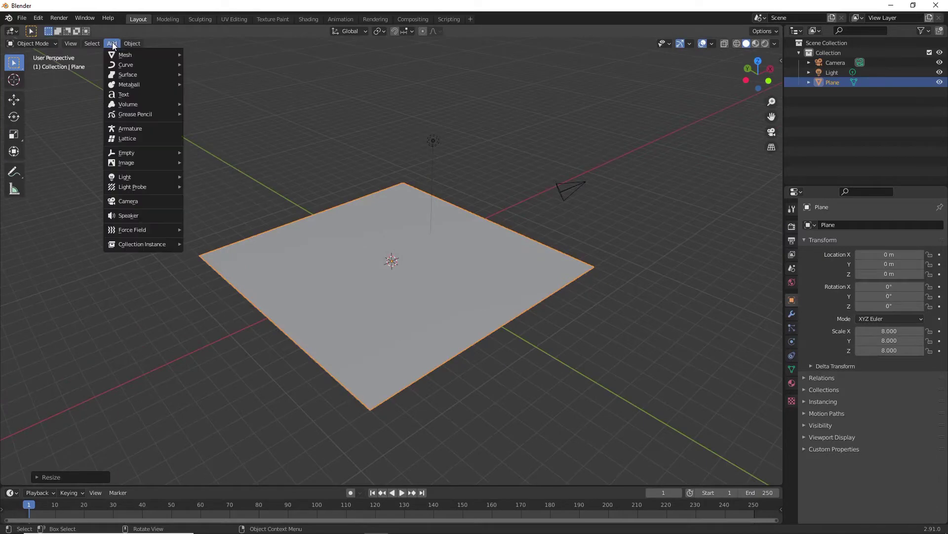
mouse_move(122, 54)
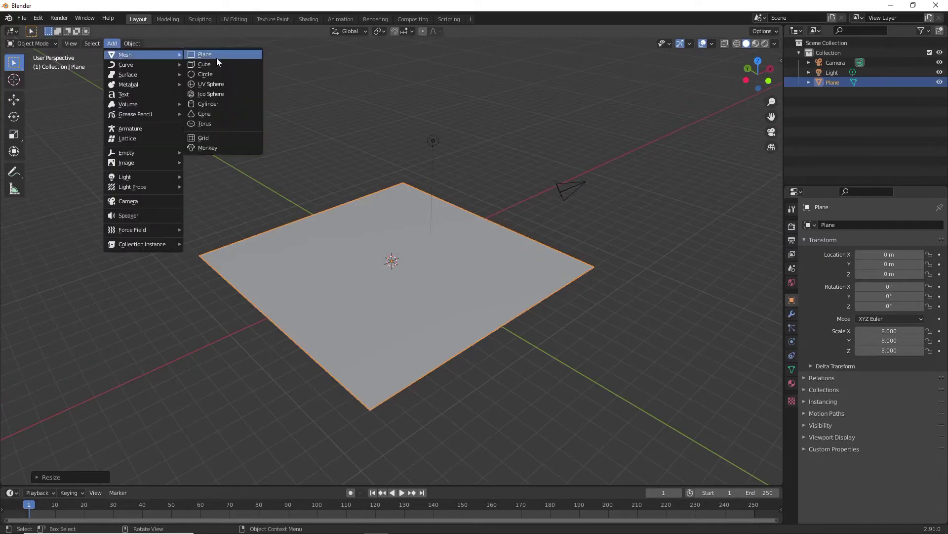
click(222, 95)
middle_drag(388, 229, 362, 243)
click(13, 100)
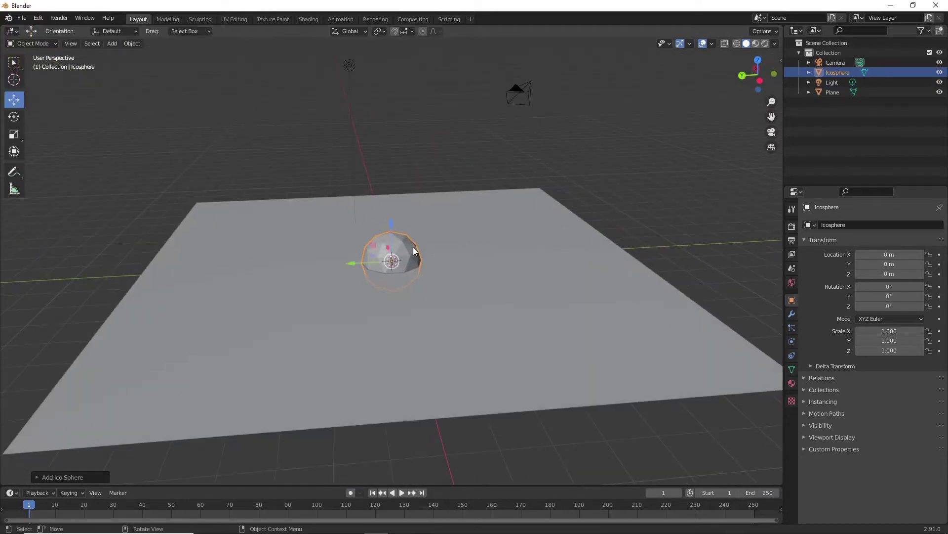
drag(391, 229, 390, 173)
Step: Enlarge the timeline area and insert a Location keyframe for the icosphere at frame 0
middle_drag(492, 230, 431, 239)
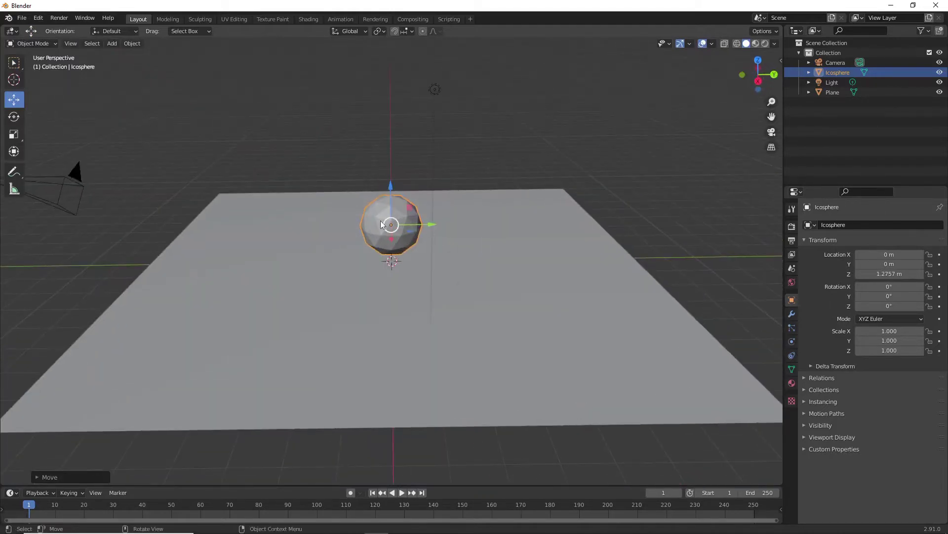
middle_drag(428, 221, 390, 257)
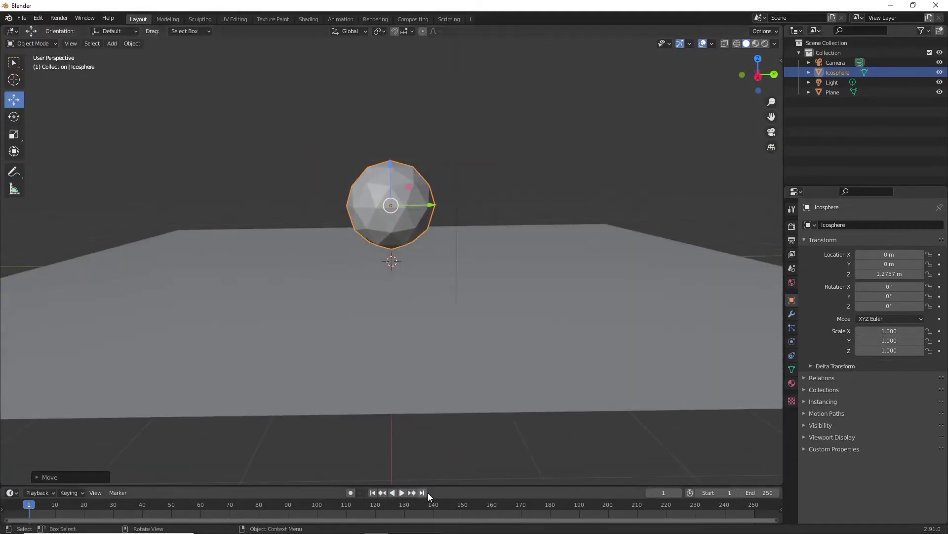
drag(426, 486, 423, 371)
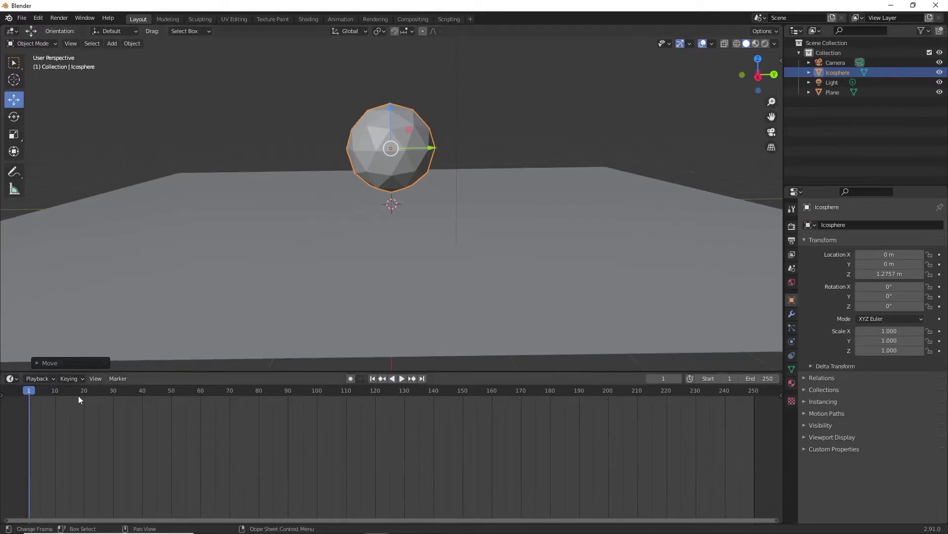
click(23, 392)
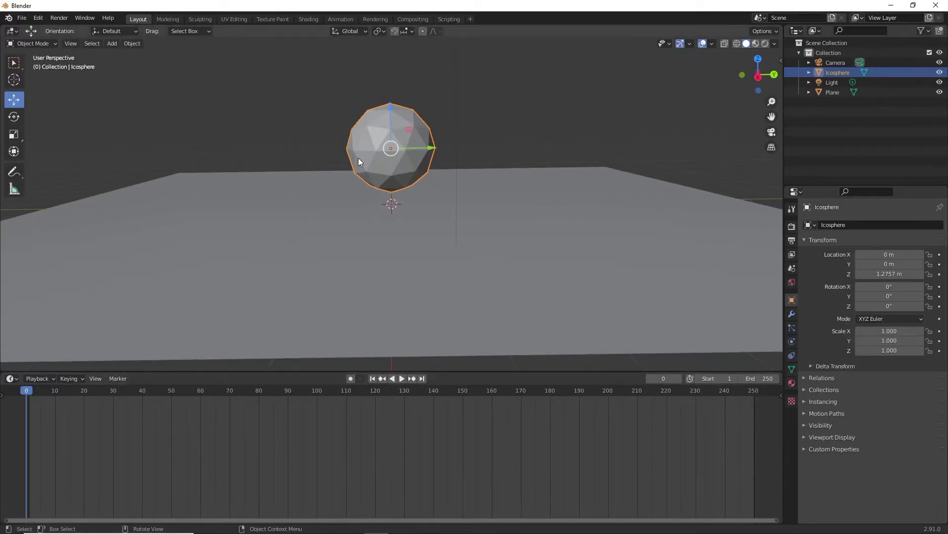
key(i)
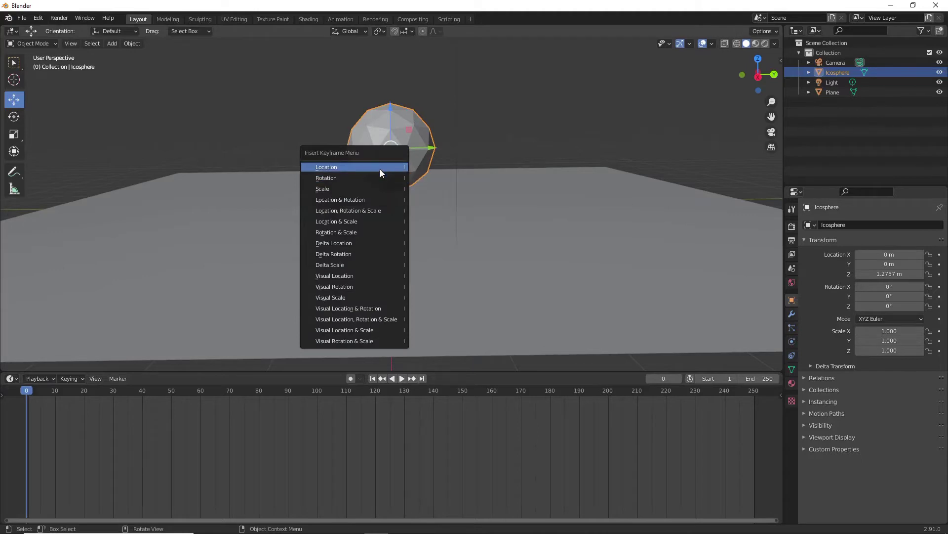
click(381, 169)
Step: At frame 30, raise the icosphere to a Z location of about 1.79 m and insert a Location keyframe
drag(28, 407, 114, 393)
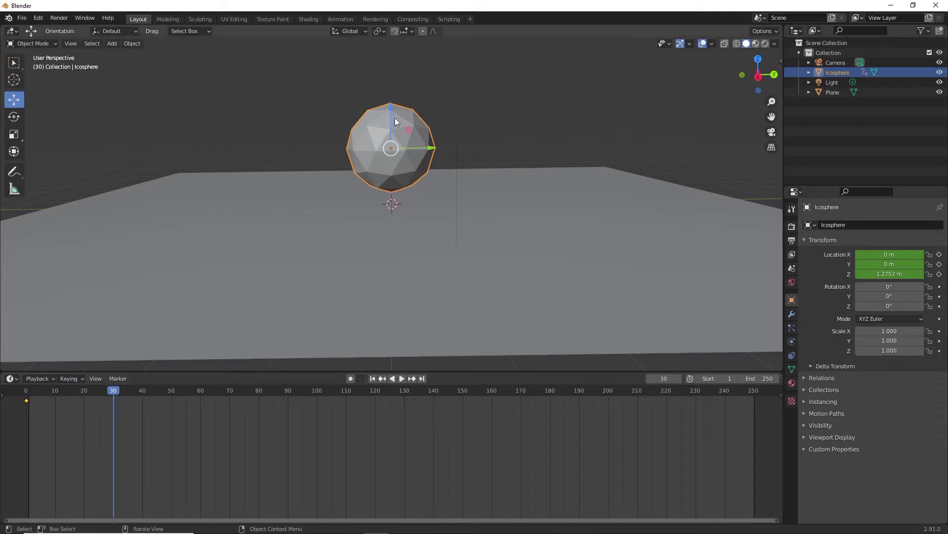
drag(388, 105, 391, 79)
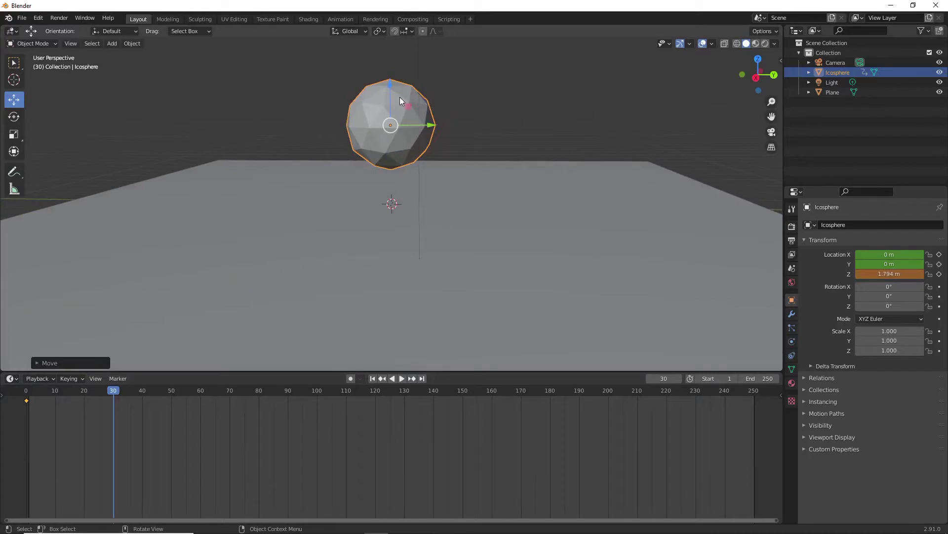
key(i)
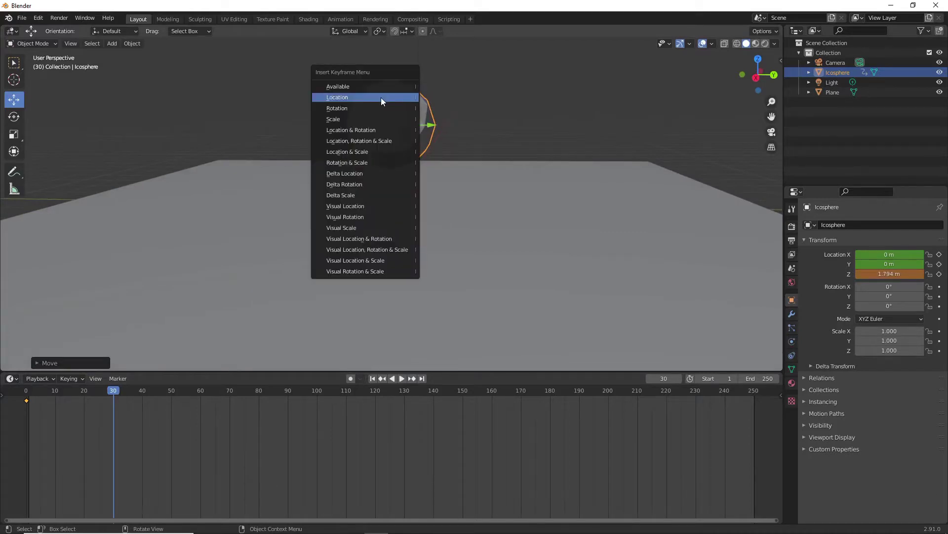
click(381, 97)
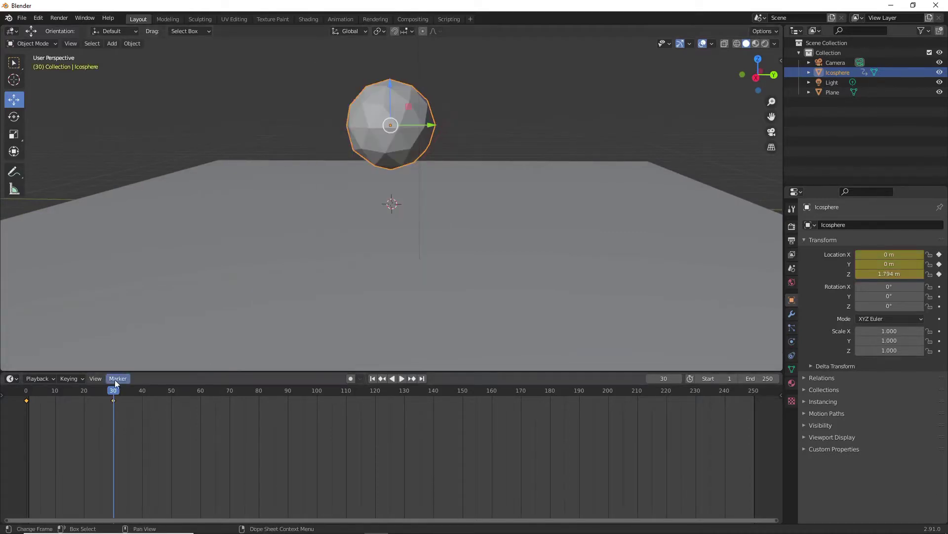
Step: Duplicate the icosphere's frame 0 keyframe and place the copy at frame 60
drag(113, 391, 22, 399)
click(31, 405)
right_click(28, 399)
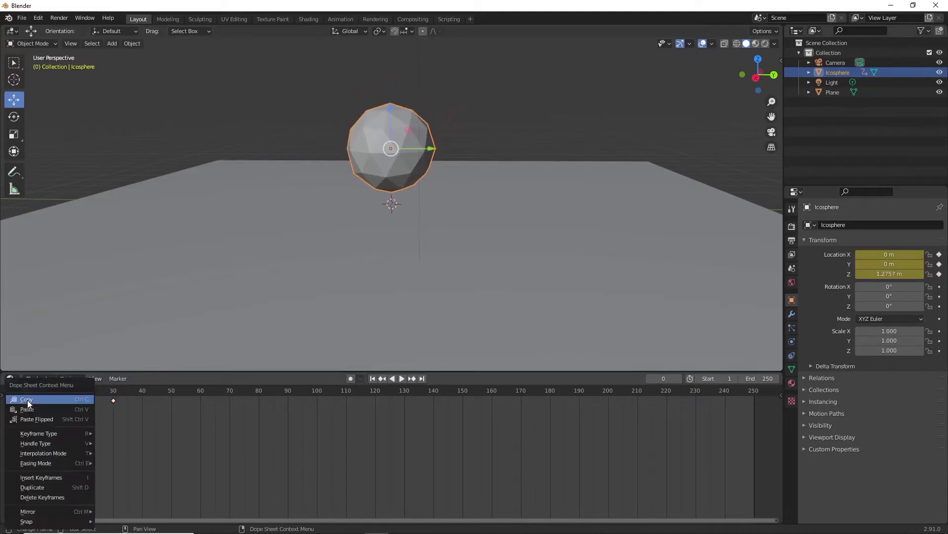
click(70, 487)
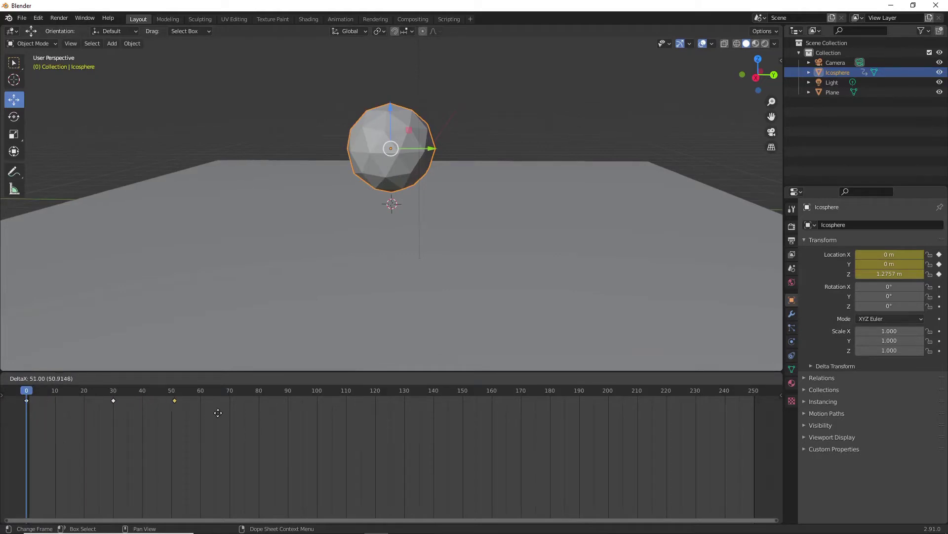
click(244, 414)
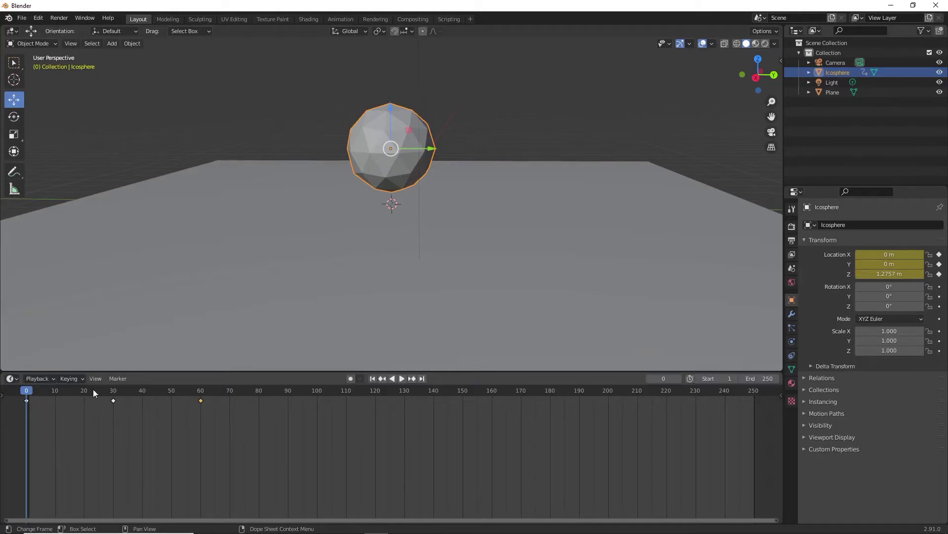
Step: Play the animation from frame 0 to check the icosphere's up-and-down motion, and return to frame 0
drag(27, 395, 19, 391)
key(space)
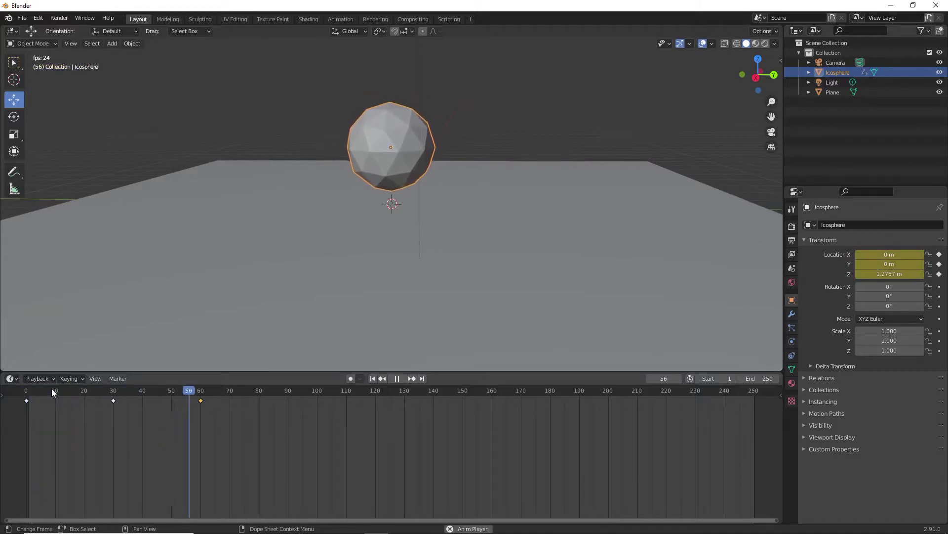
drag(212, 395, 19, 392)
key(space)
middle_drag(317, 202, 462, 198)
key(space)
key(space)
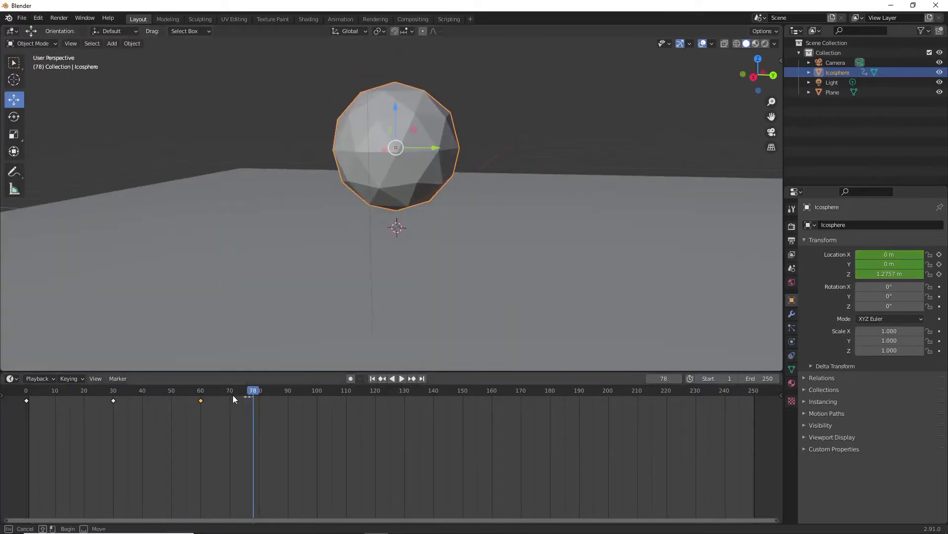
drag(95, 391, 25, 391)
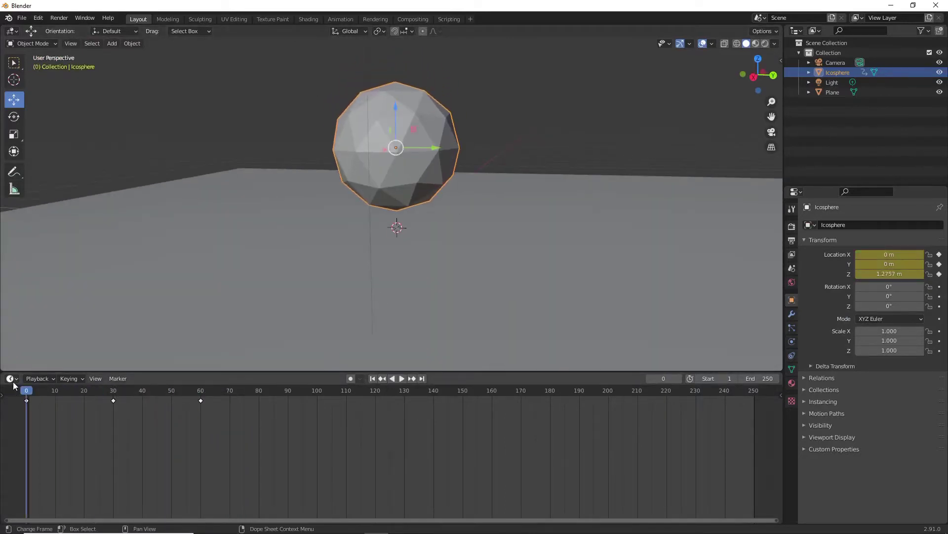
Step: Change the timeline area to the Graph Editor and enlarge it to show the icosphere's curves
click(14, 379)
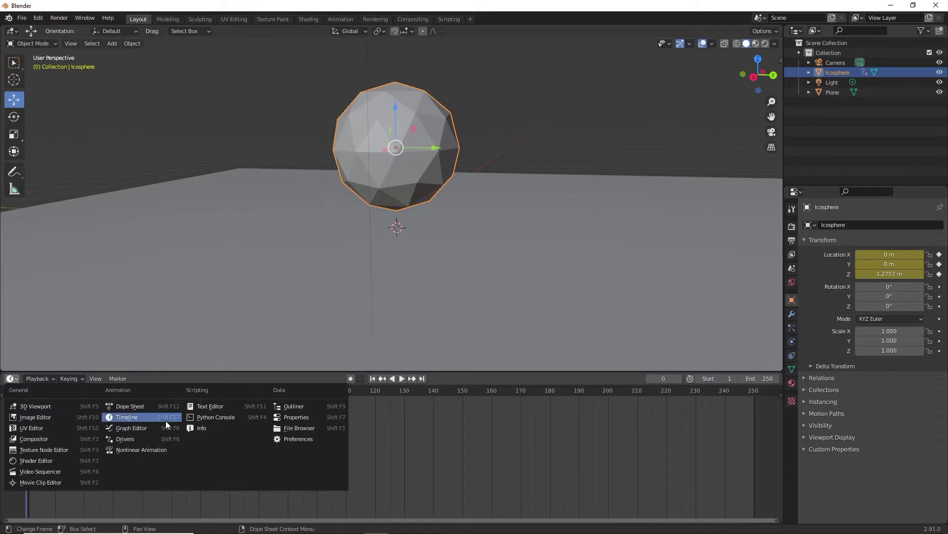
click(131, 428)
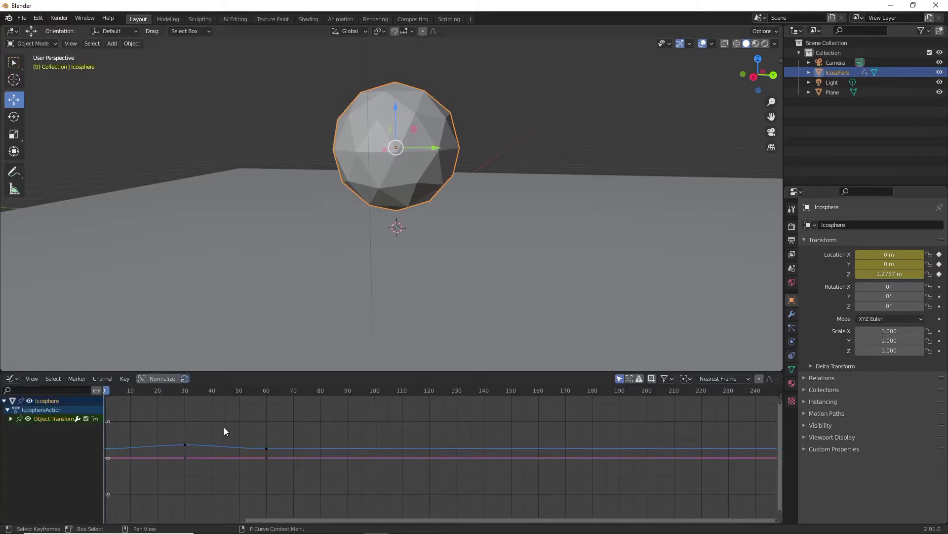
scroll(213, 442, up, 1)
middle_drag(207, 434, 386, 427)
drag(382, 370, 377, 292)
Step: Select all of the icosphere's curve keyframes and set their interpolation mode to Bezier
drag(460, 378, 218, 457)
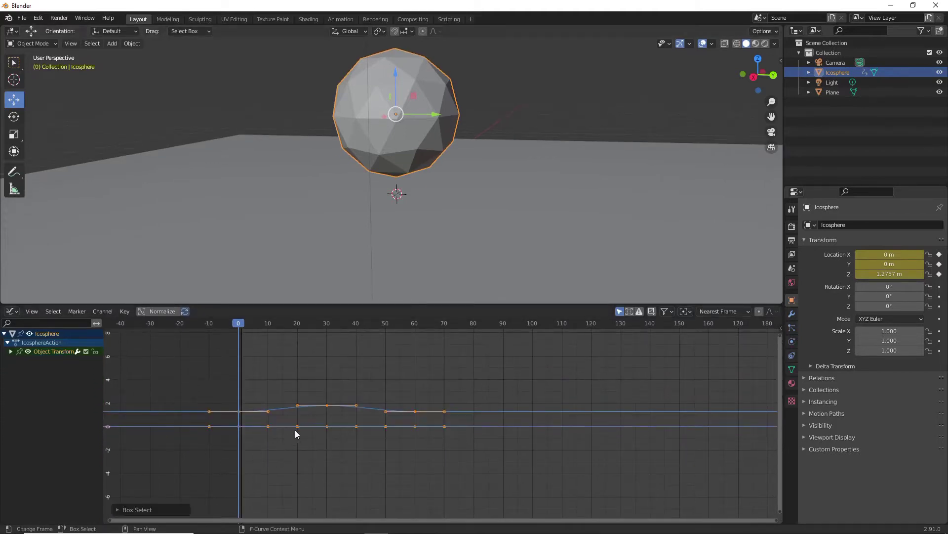
right_click(310, 416)
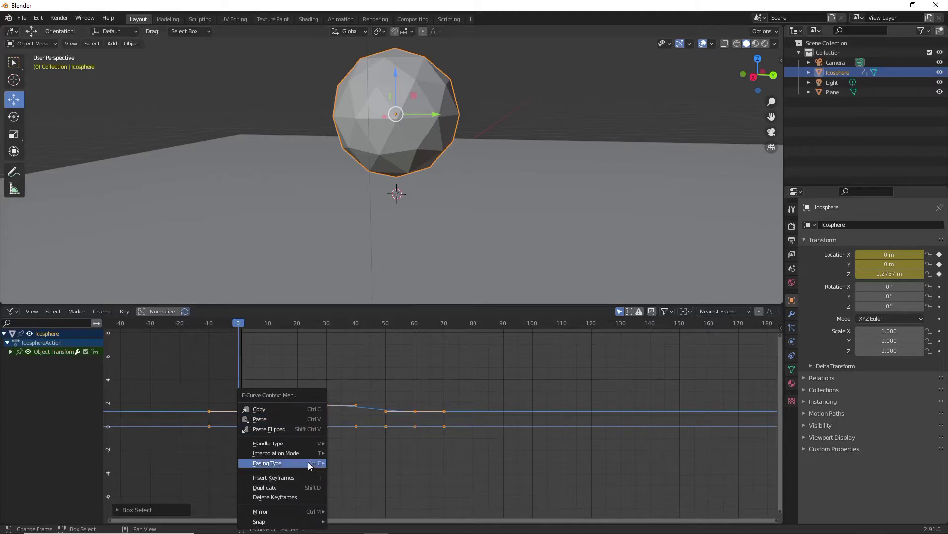
mouse_move(306, 454)
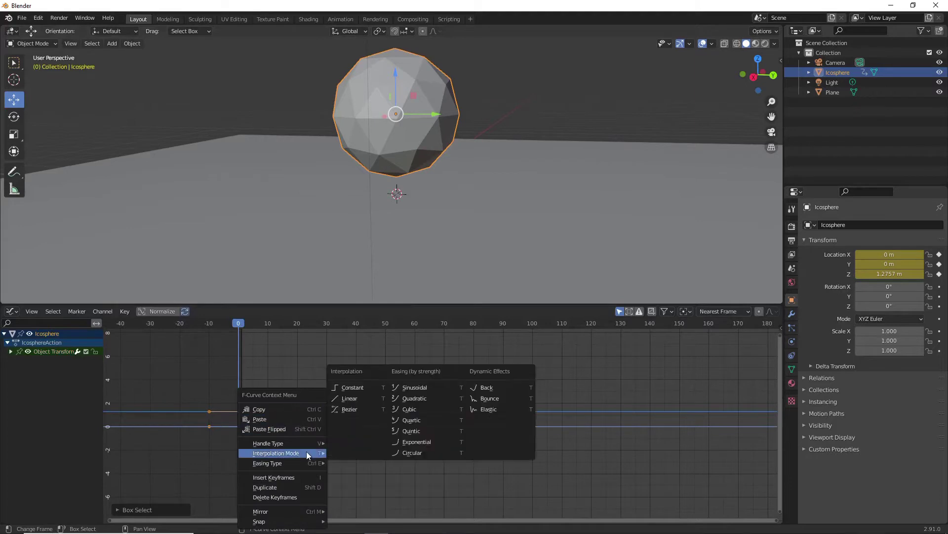
click(355, 411)
Step: On the Z location curve, pull the incoming handle of the frame 30 keyframe upward and inward to about frame 26
scroll(312, 413, up, 3)
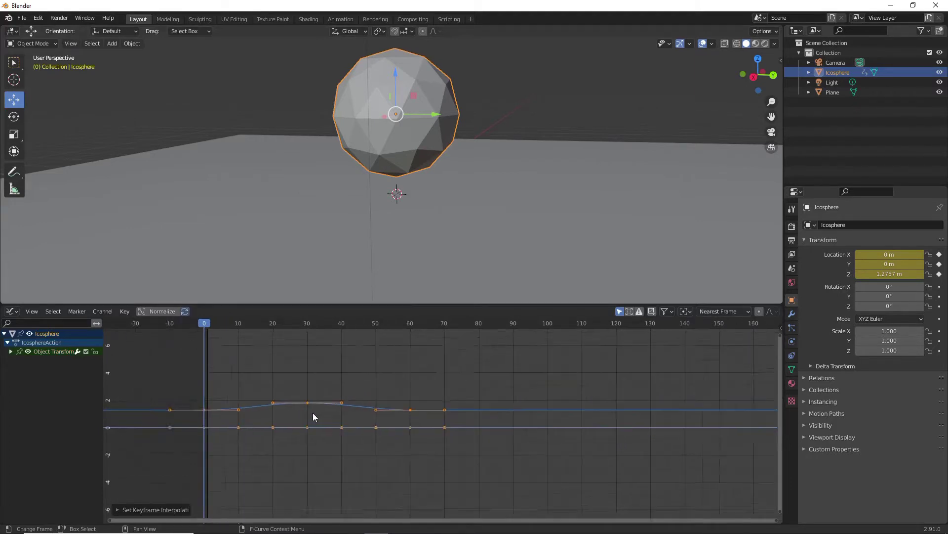
scroll(303, 377, up, 2)
middle_drag(316, 381, 393, 390)
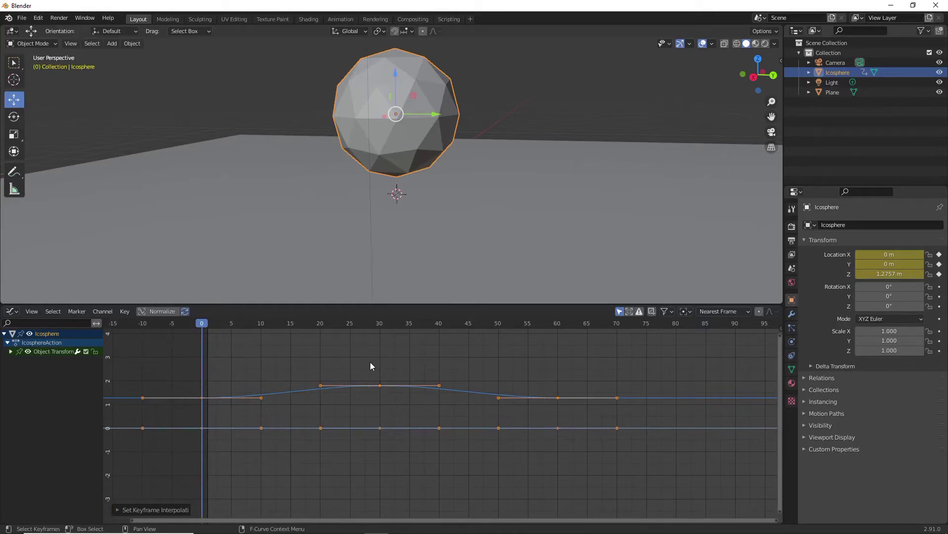
scroll(355, 363, up, 2)
click(396, 383)
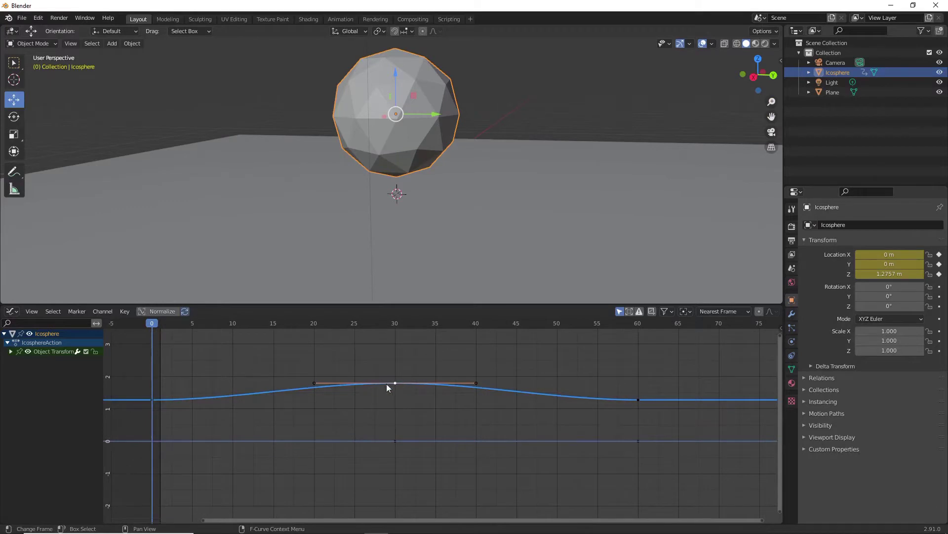
drag(314, 382, 367, 358)
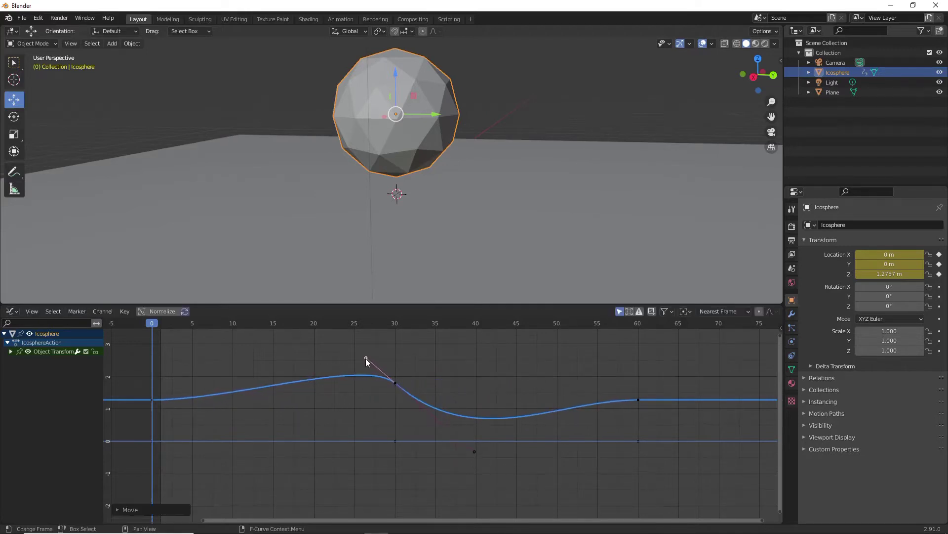
Step: Play the animation to check how the reshaped Z curve affects the icosphere's movement
key(space)
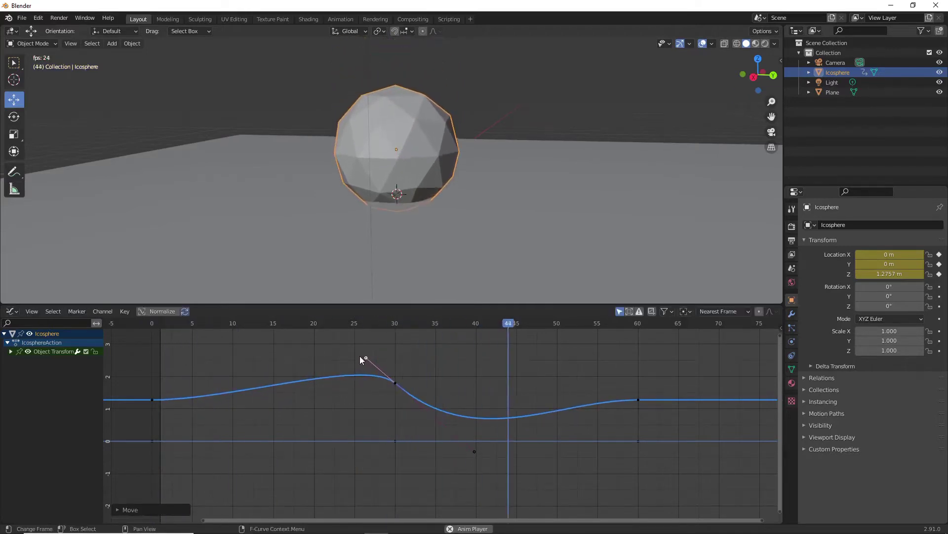
key(space)
drag(409, 323, 379, 343)
key(space)
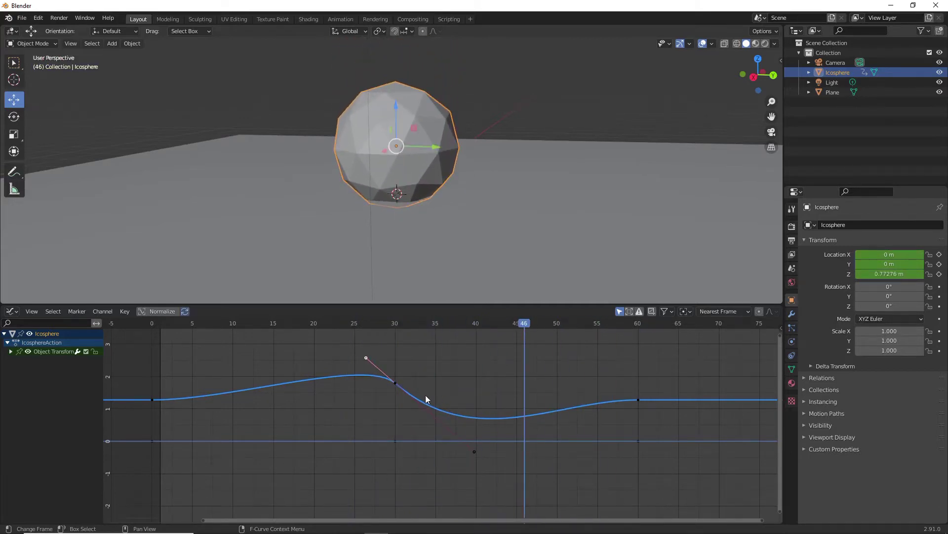
Step: Level the frame 30 keyframe's handles on the Z location curve and stretch them horizontally to about frames 9 and 49
key(shift+Left)
key(v)
click(414, 379)
drag(165, 324, 227, 372)
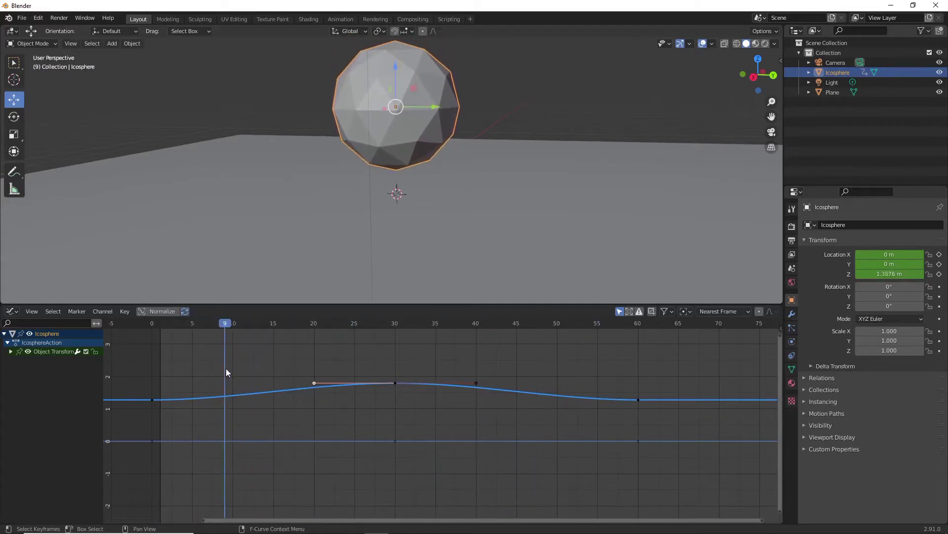
click(395, 384)
drag(314, 382, 227, 385)
drag(476, 383, 549, 382)
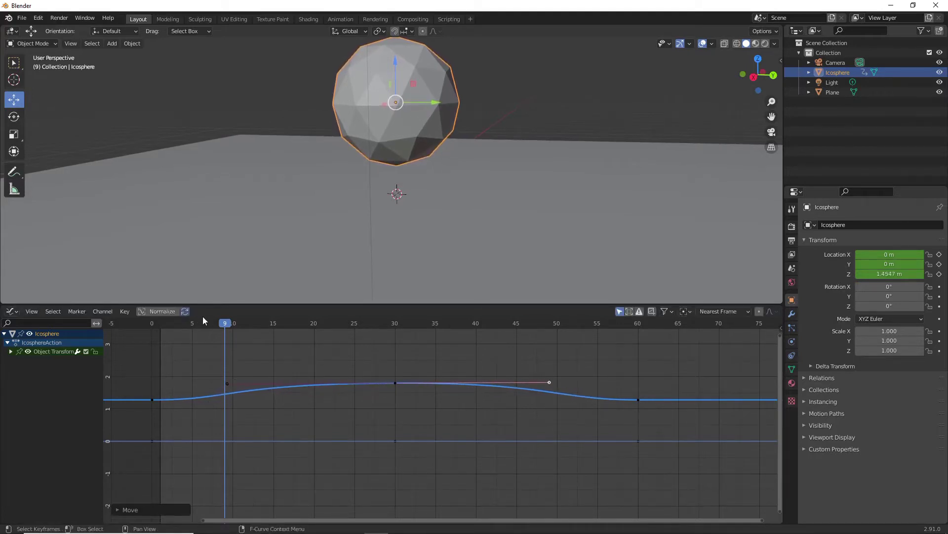
Step: Play the animation from the start in the current view and from a side angle to check the smoothed floating motion
key(shift+Left)
key(space)
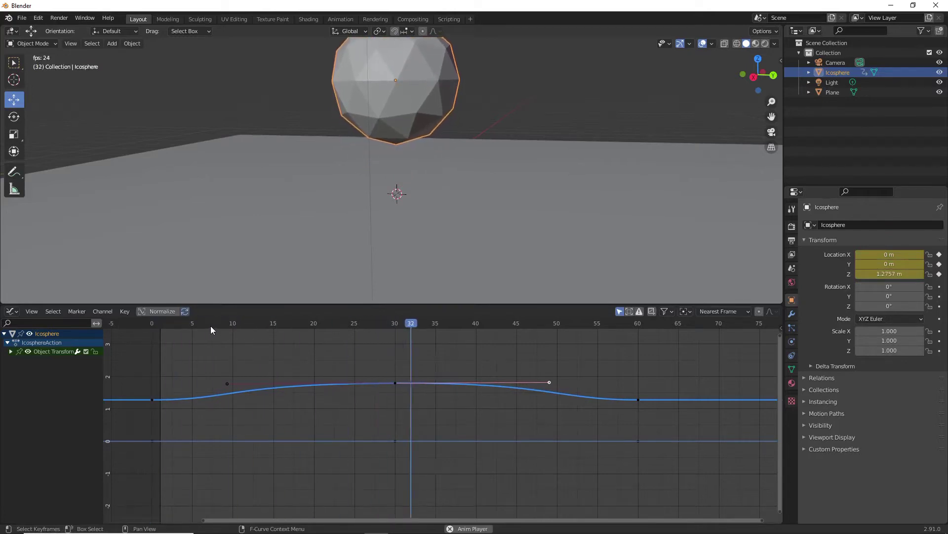
key(space)
key(shift+Left)
middle_drag(471, 198, 419, 186)
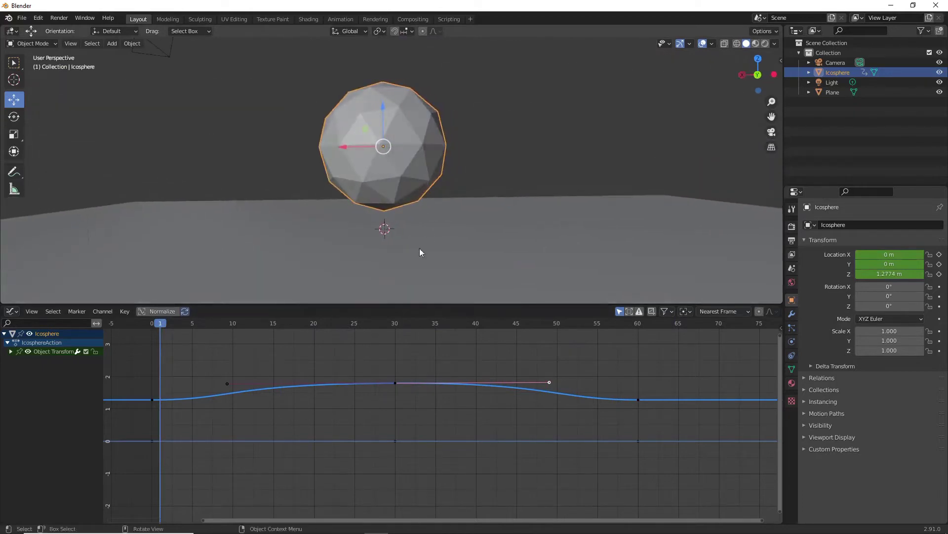
key(space)
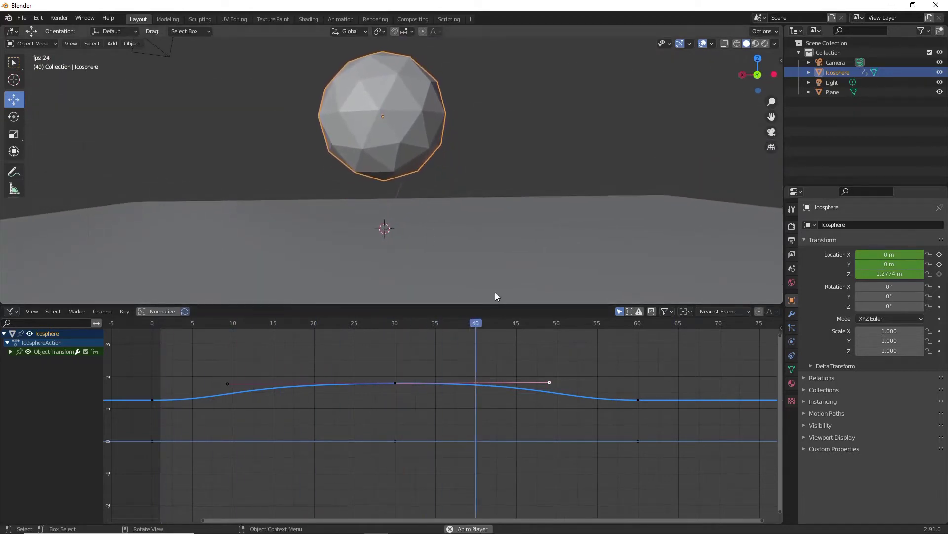
key(space)
Step: Scrub through the animation, select the Z curve's frame 60 keyframe, and replay the motion from frame 0
drag(229, 323, 550, 370)
click(639, 399)
drag(568, 339, 146, 349)
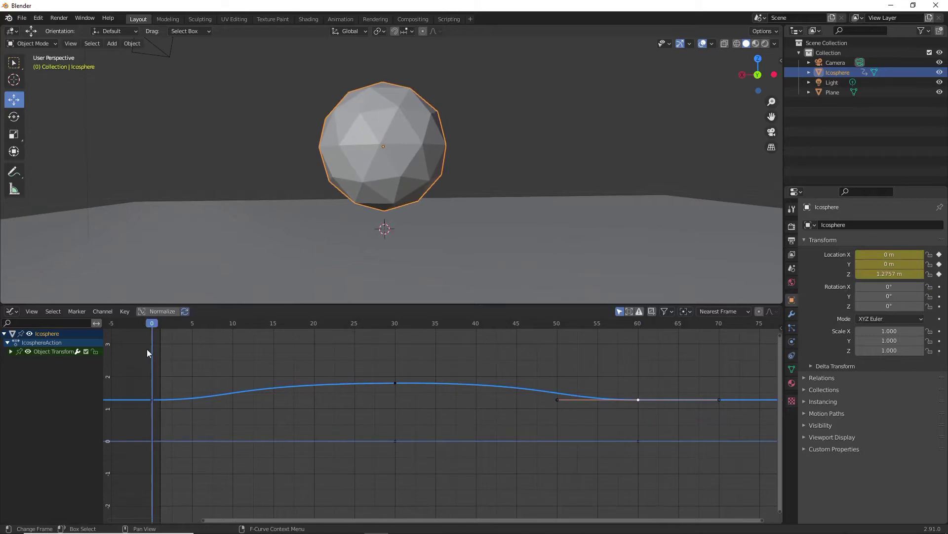
key(space)
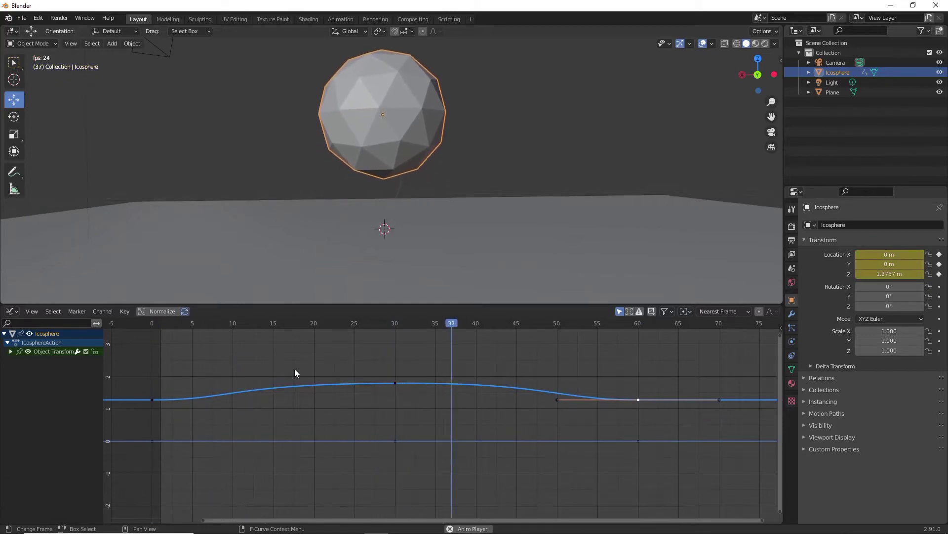
key(space)
Step: Change the Graph Editor area to the Dope Sheet and duplicate the icosphere's keyframes, placing the copies at frames 60, 90 and 120
click(11, 311)
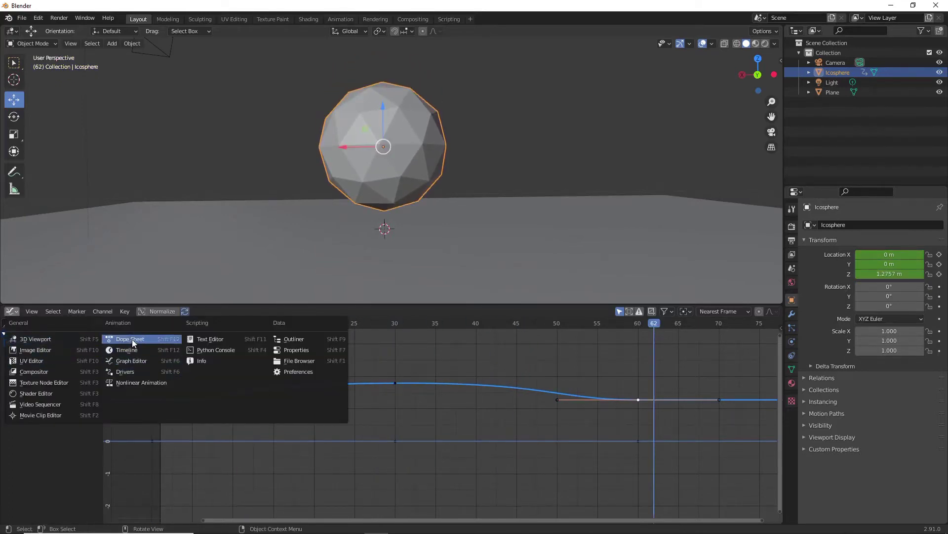
click(144, 339)
drag(227, 382, 63, 332)
right_click(60, 334)
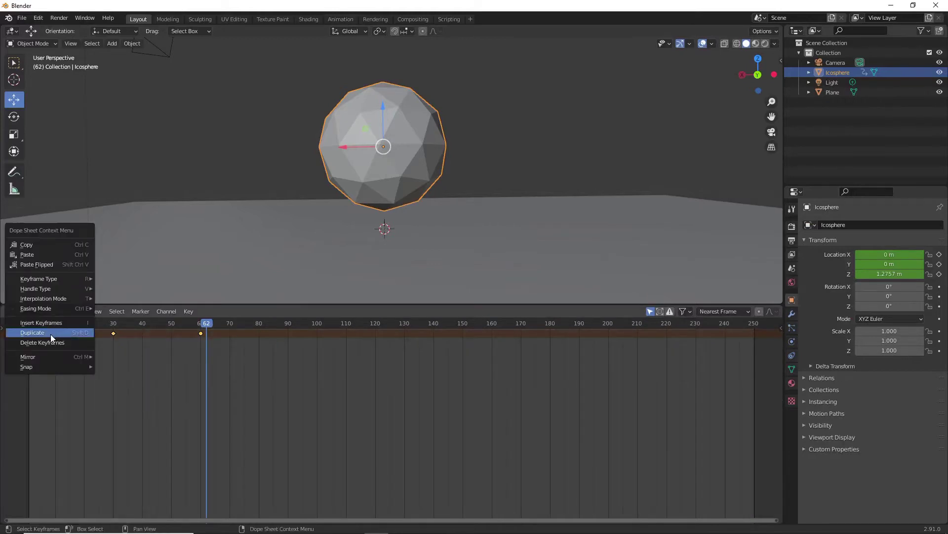
click(51, 334)
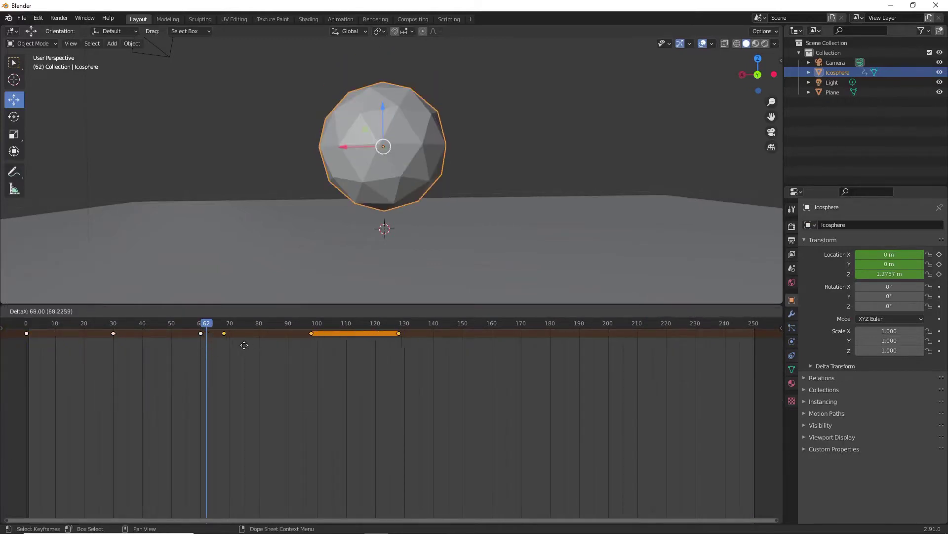
click(225, 344)
Step: Play the animation from frame 0 and scrub back through it to check the repeated up-and-down movement
drag(206, 322, 26, 323)
middle_drag(340, 212, 384, 262)
key(space)
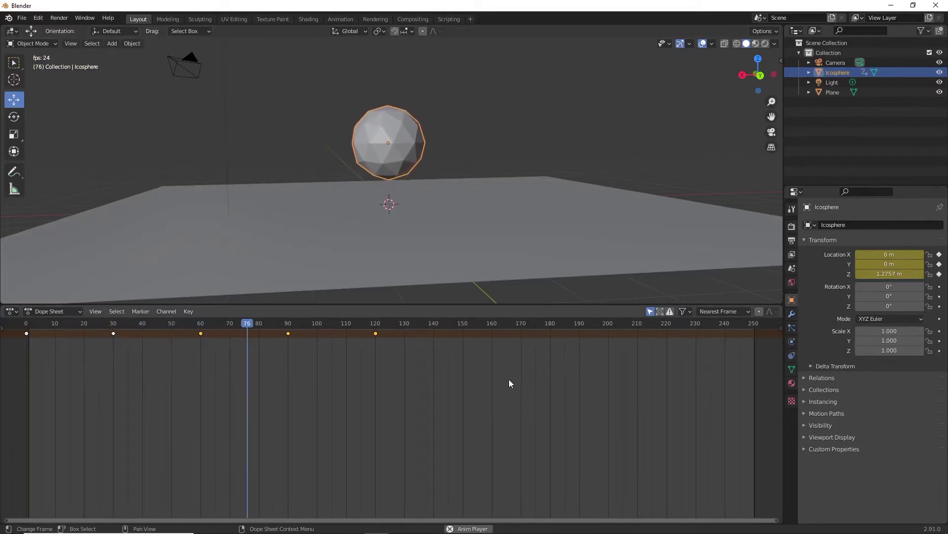
key(space)
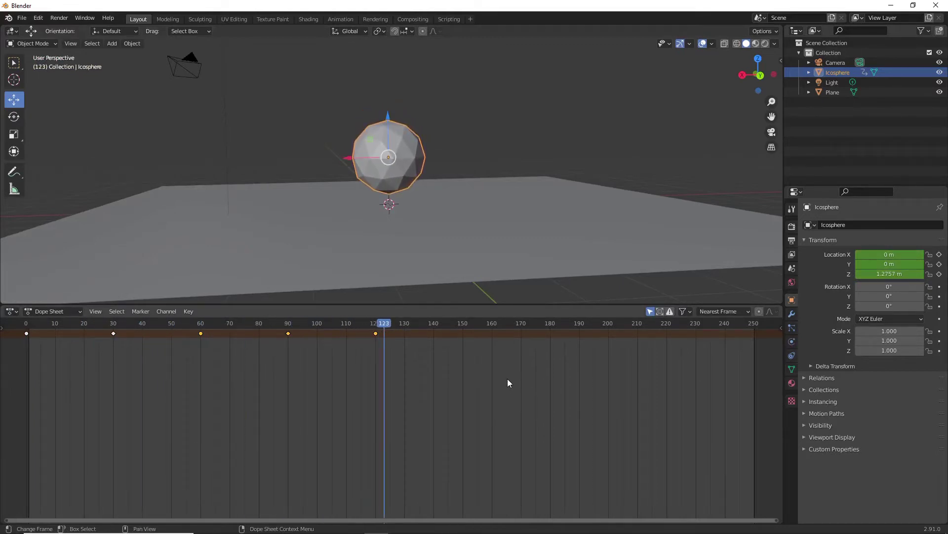
drag(374, 323, 119, 345)
Step: Insert a rotation keyframe for the icosphere at frame 0
scroll(443, 148, up, 2)
middle_drag(442, 149, 500, 161)
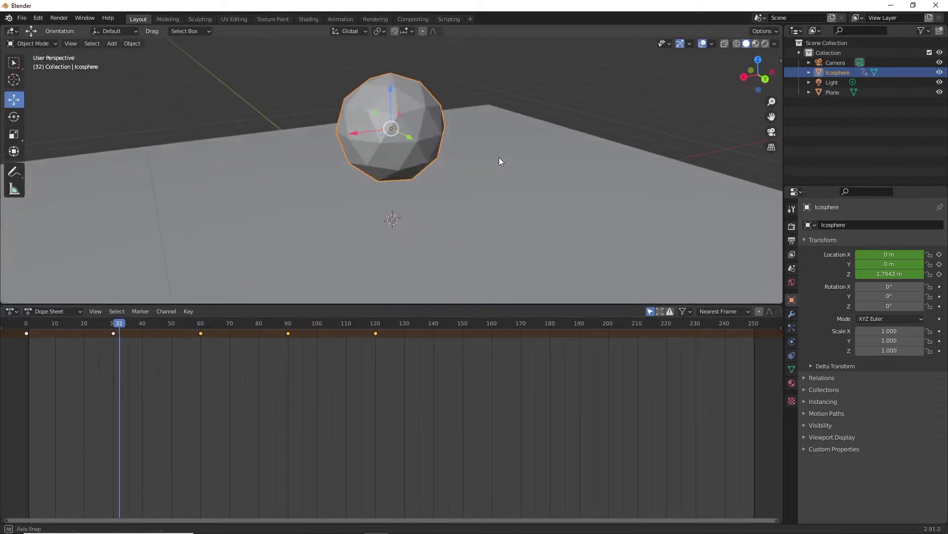
scroll(450, 103, up, 1)
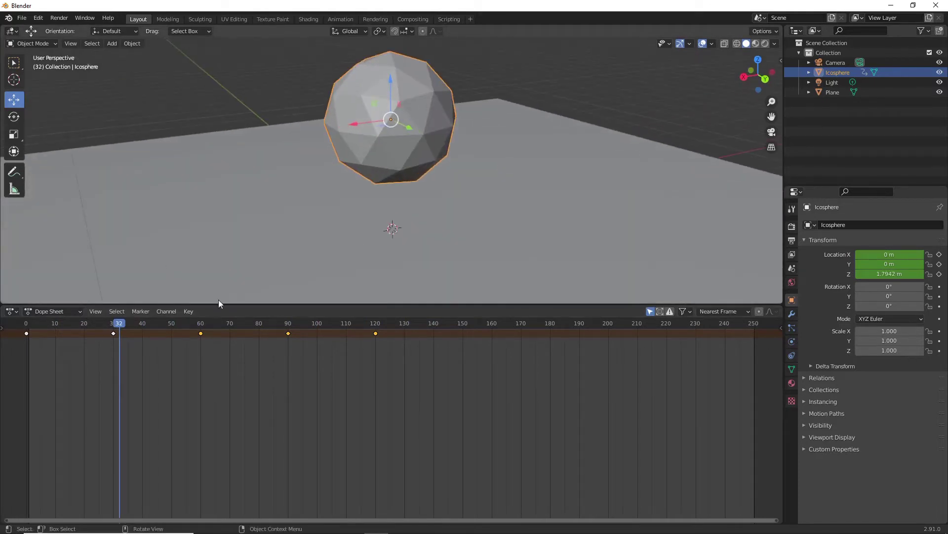
click(24, 324)
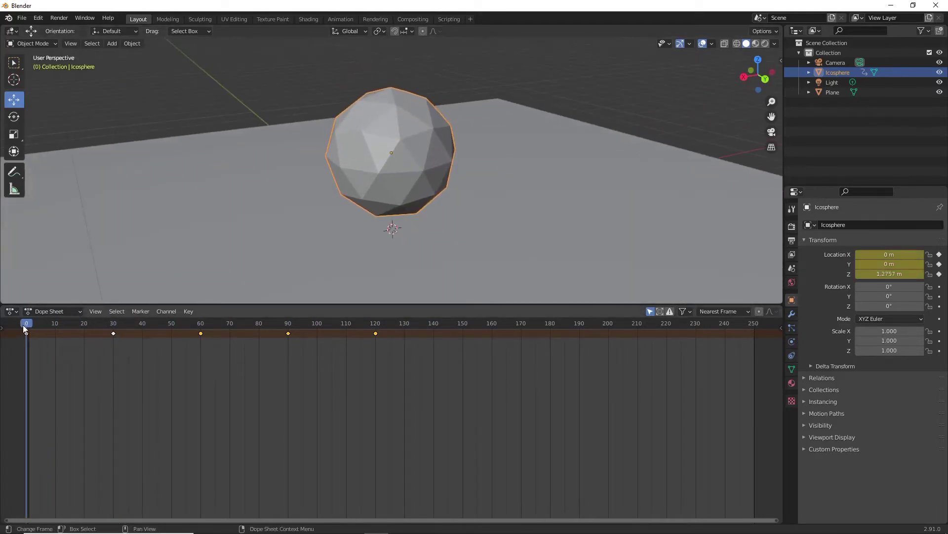
right_click(374, 105)
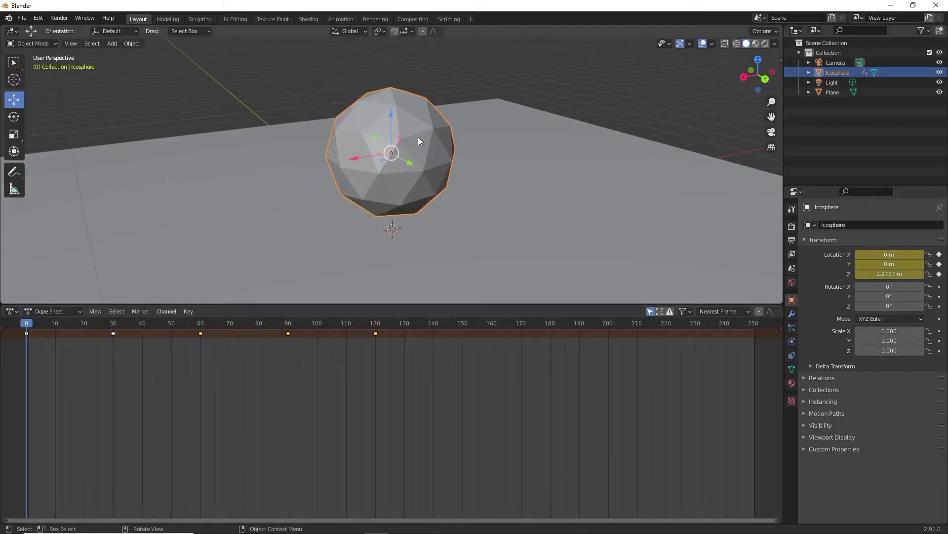
key(i)
click(400, 149)
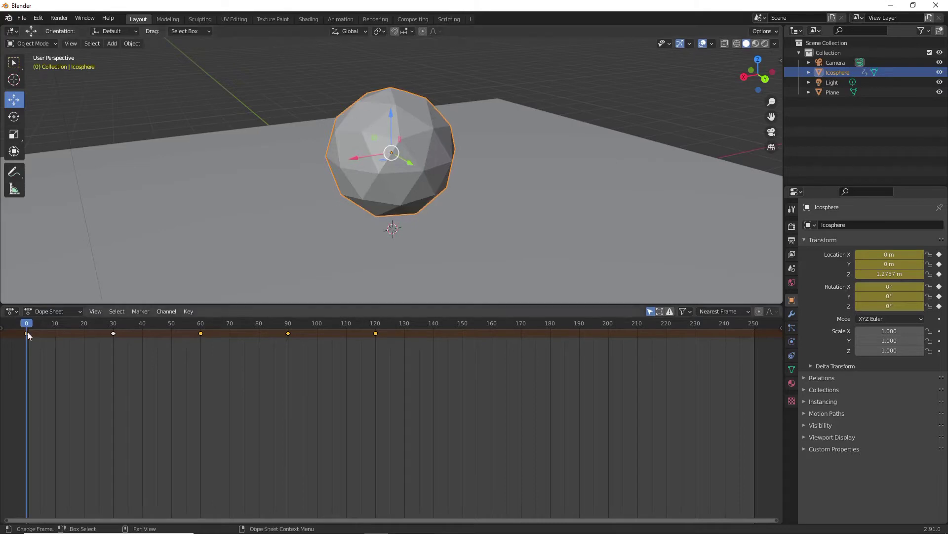
Step: At frame 60, set the icosphere's Z rotation to 180° and insert a rotation keyframe
drag(26, 327, 201, 324)
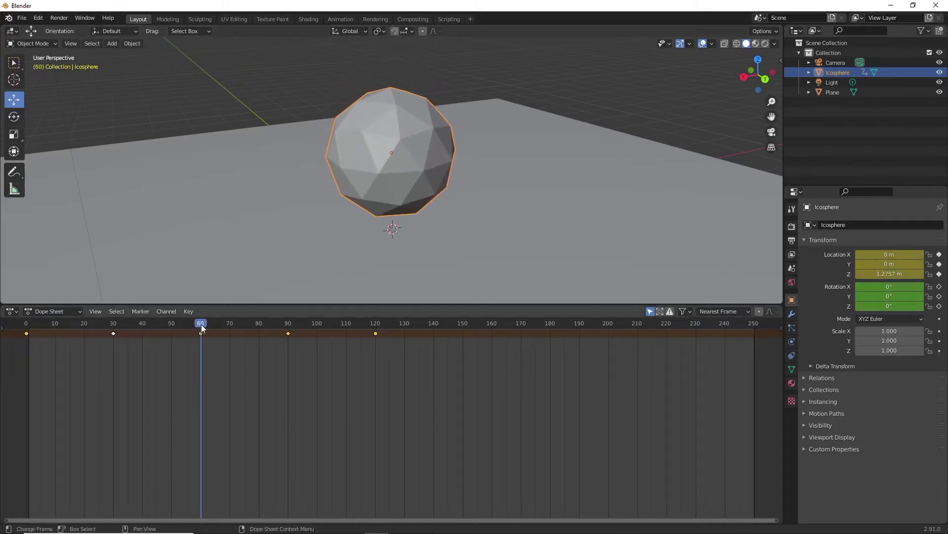
drag(785, 59, 785, 60)
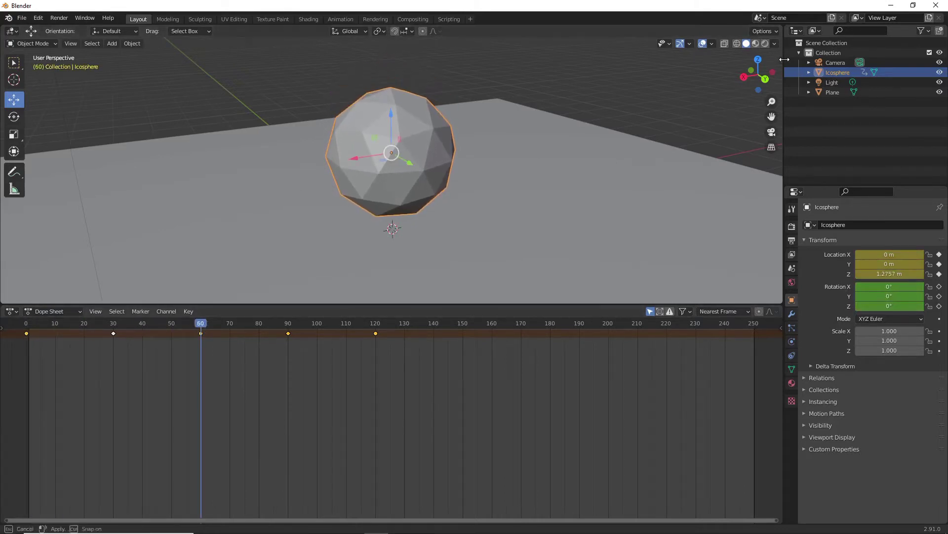
click(783, 59)
drag(729, 131, 707, 142)
key(ctrl+z)
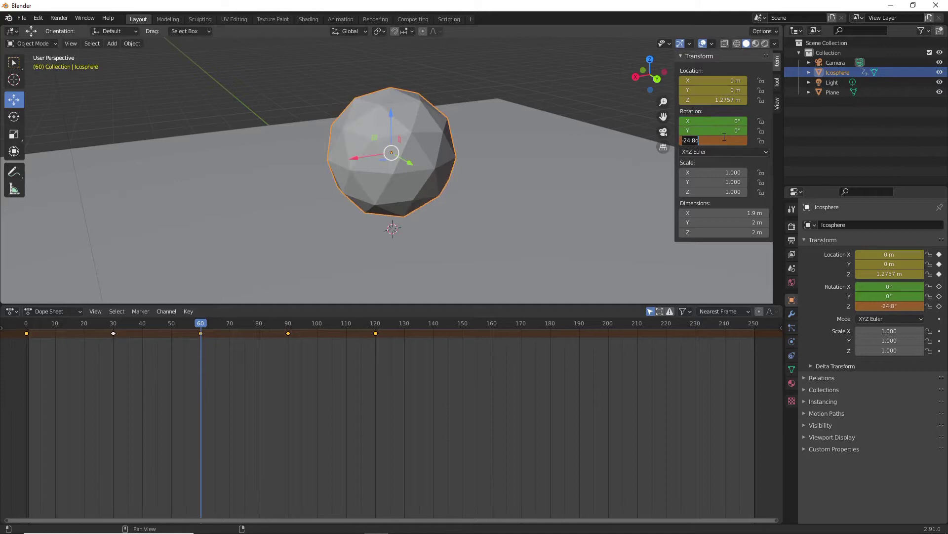
text(0)
key(Return)
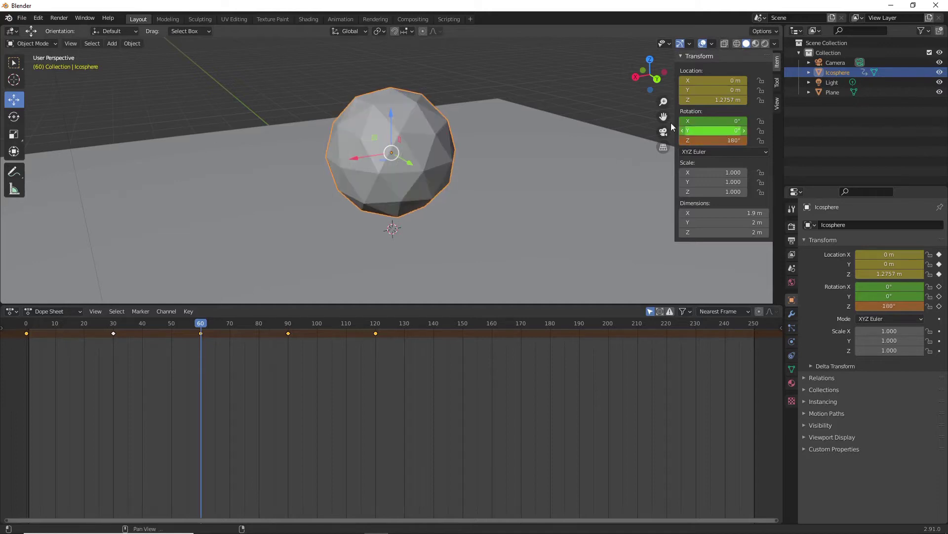
key(i)
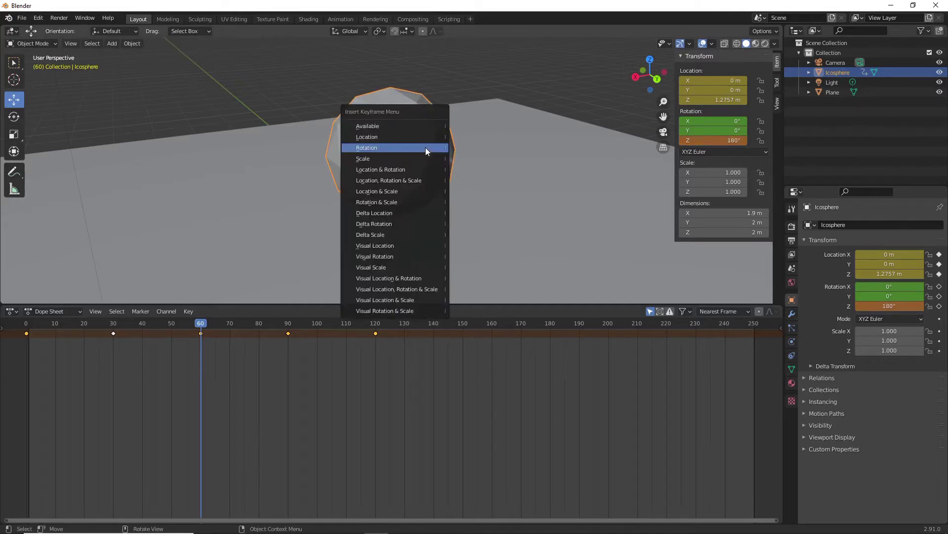
click(425, 147)
Step: Play and scrub the animation from frame 0 to check the icosphere's spin together with its floating movement
drag(203, 325, 27, 334)
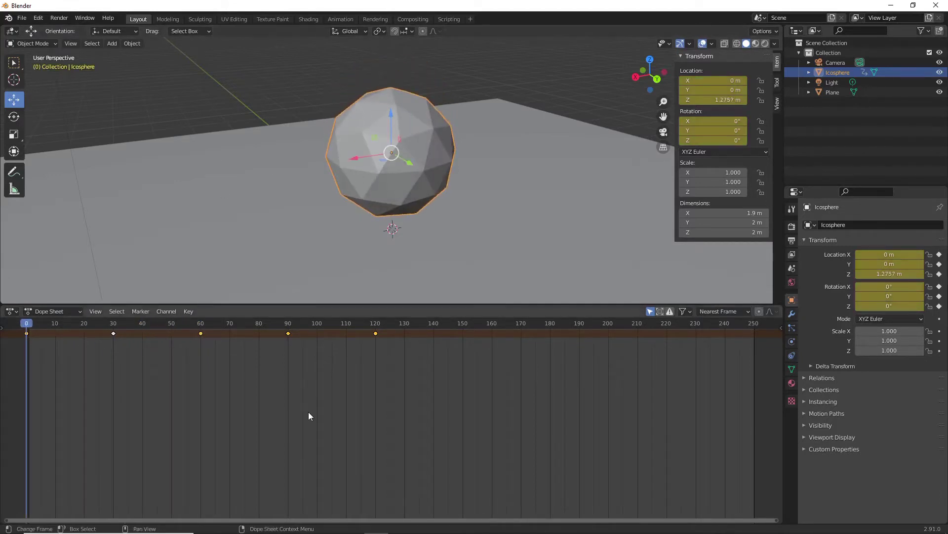
key(space)
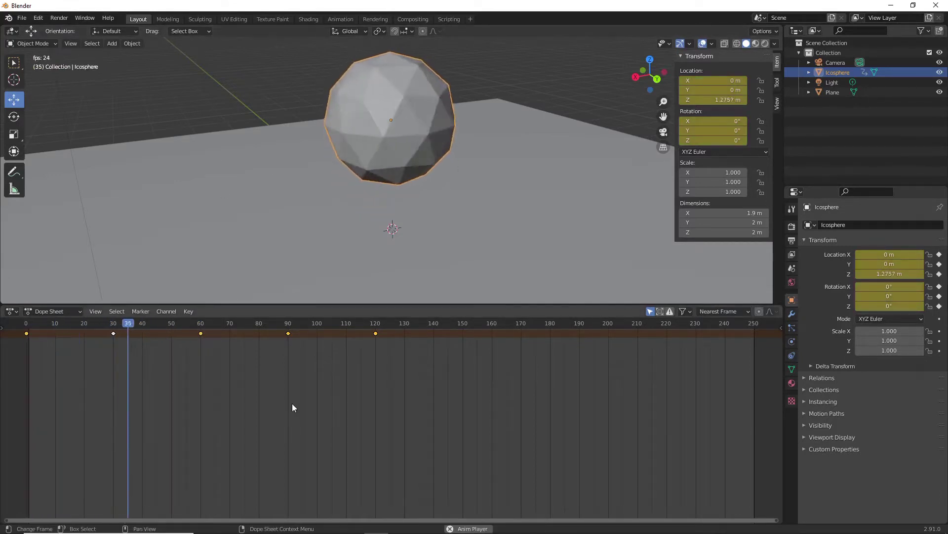
key(space)
click(184, 324)
drag(184, 326, 28, 330)
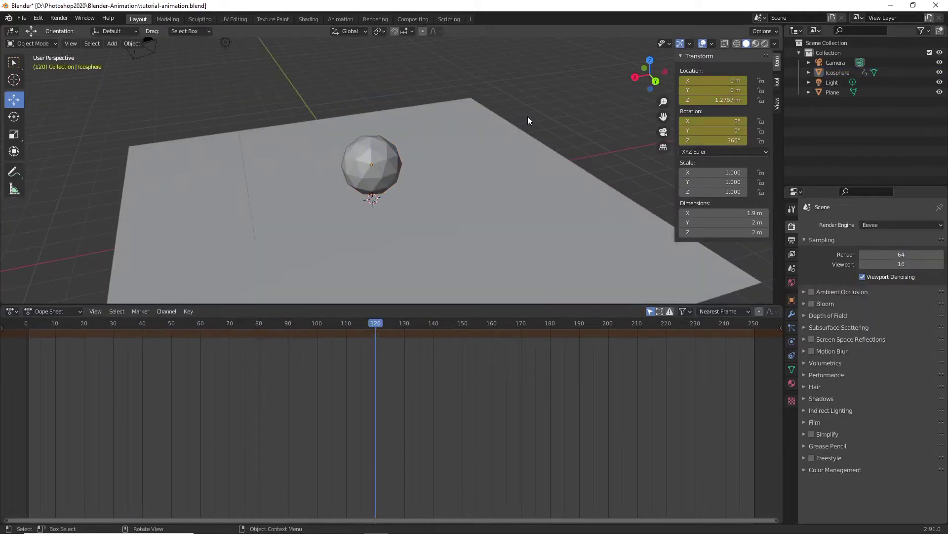
middle_drag(527, 117, 385, 288)
drag(296, 325, 380, 324)
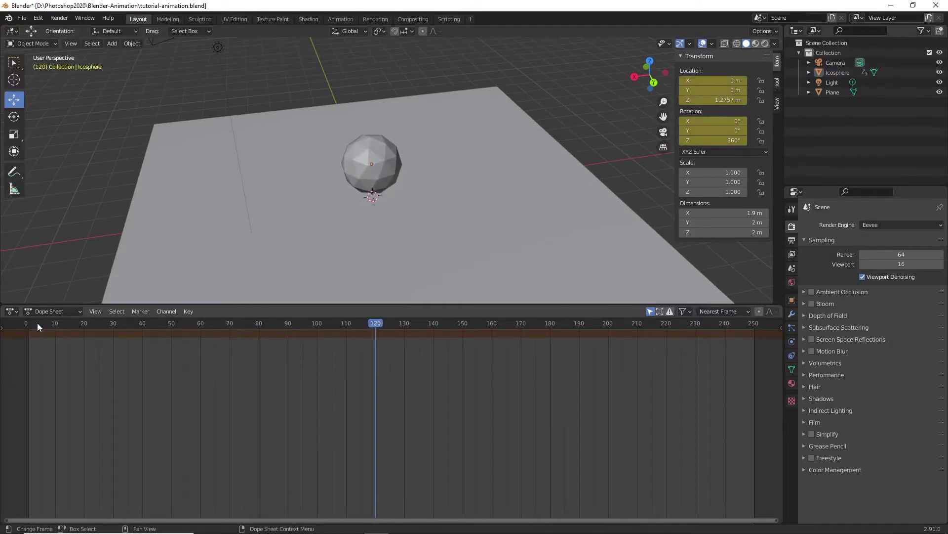
Step: Set the scene's end frame to 120 in the output dimensions
click(793, 241)
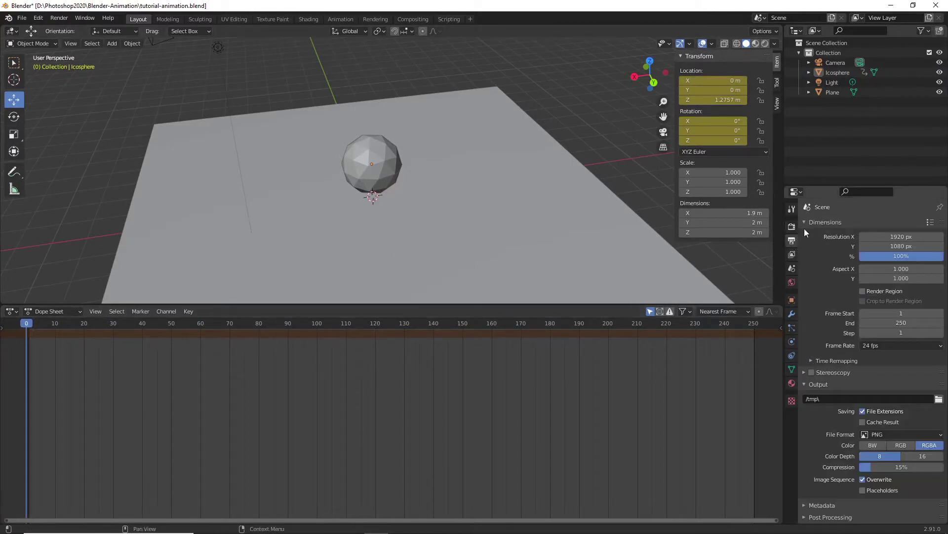
click(906, 322)
text(120)
key(Return)
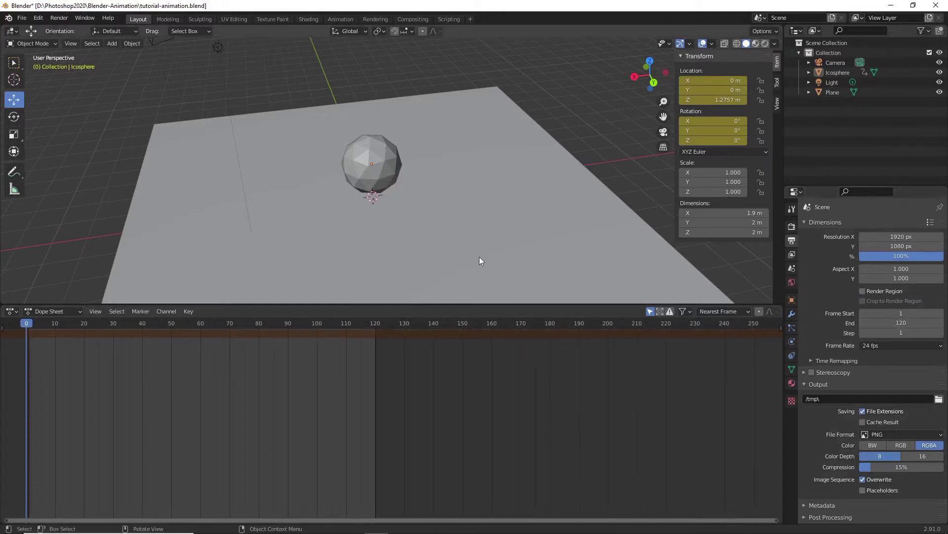
Step: Play the looping animation and inspect the spinning, floating icosphere from several angles and distances
middle_drag(380, 116, 411, 114)
key(space)
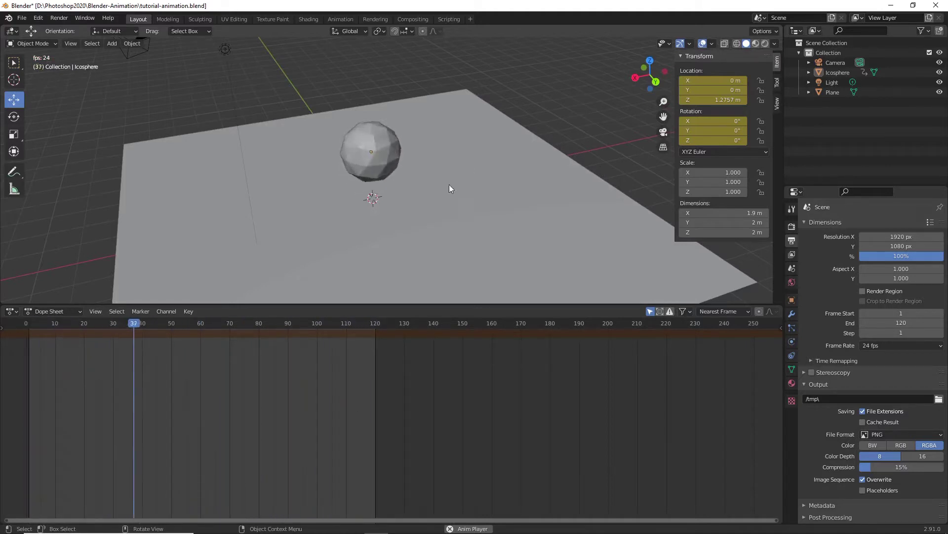
scroll(404, 155, up, 2)
scroll(457, 152, up, 2)
middle_drag(458, 152, 440, 131)
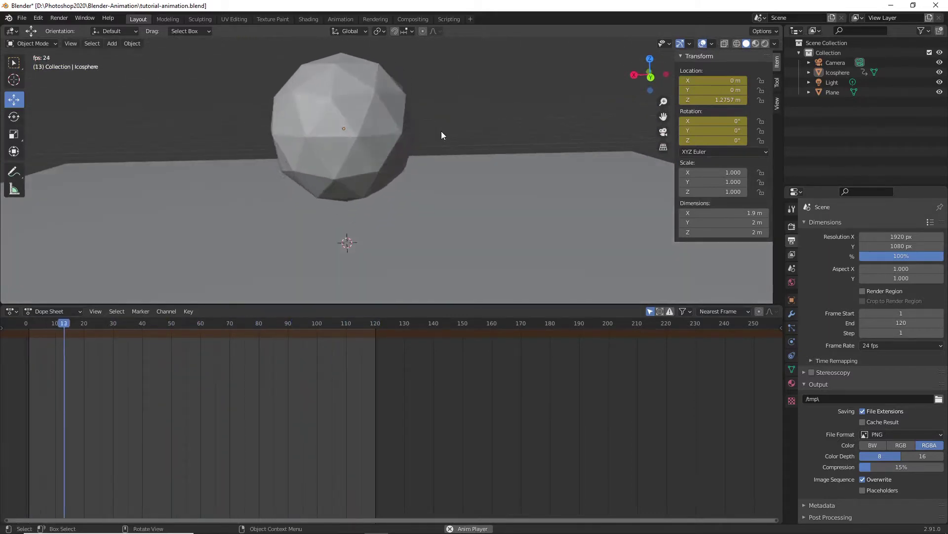
scroll(426, 152, down, 2)
middle_drag(426, 153, 467, 165)
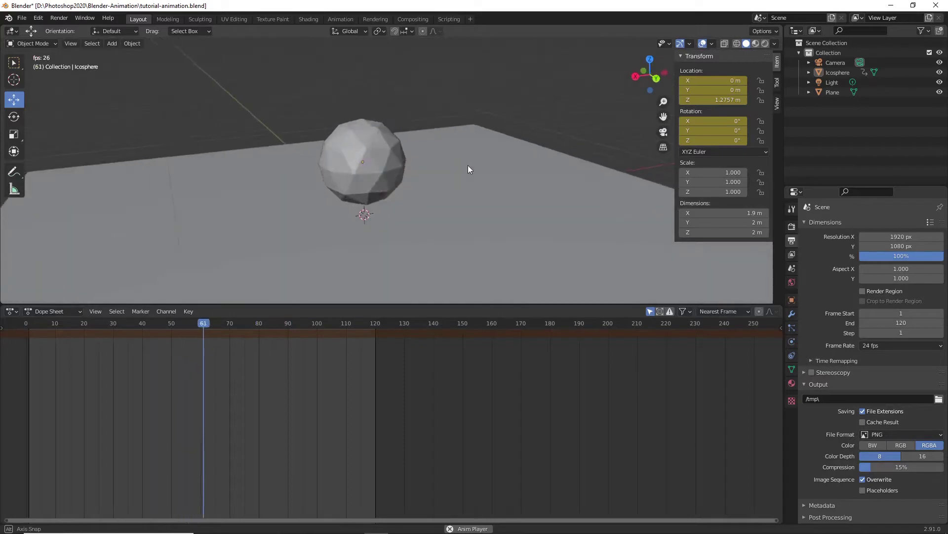
key(Escape)
Step: Switch to the Animation workspace and adjust its camera and perspective views around the icosphere
click(340, 19)
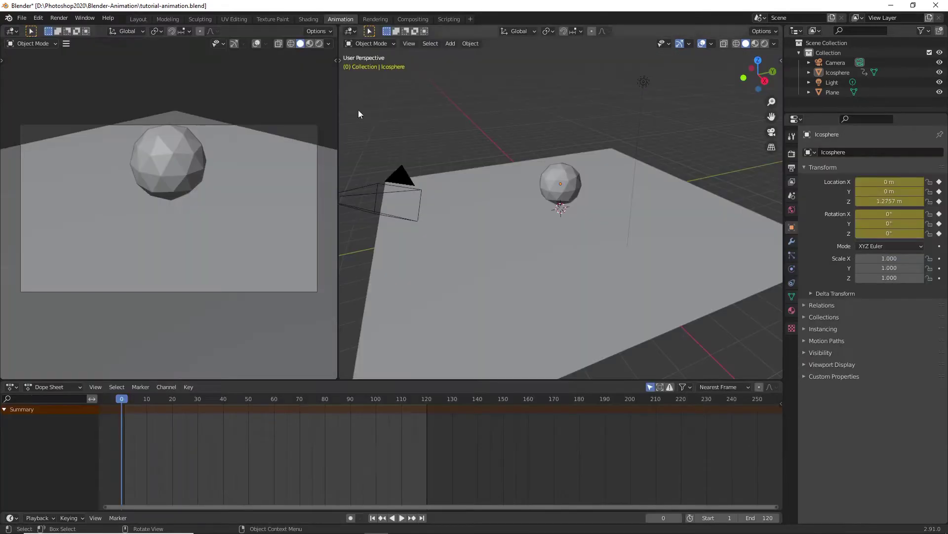
scroll(235, 149, down, 3)
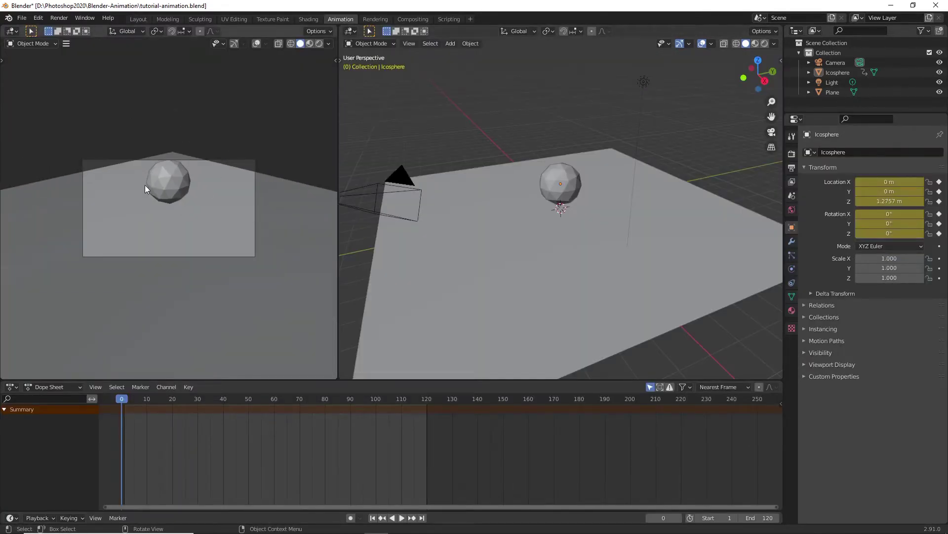
scroll(145, 184, up, 1)
scroll(401, 159, down, 3)
scroll(437, 143, up, 2)
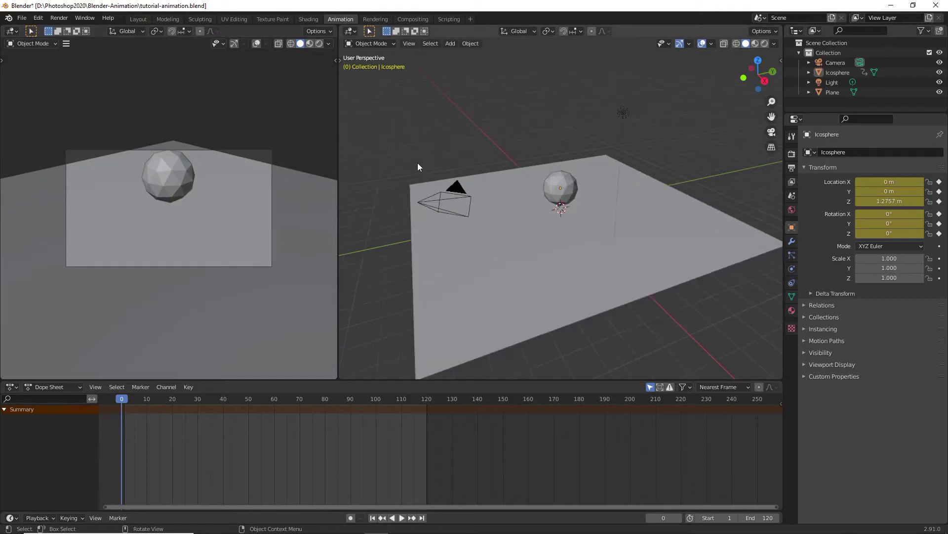
middle_drag(463, 182, 624, 148)
scroll(644, 143, up, 2)
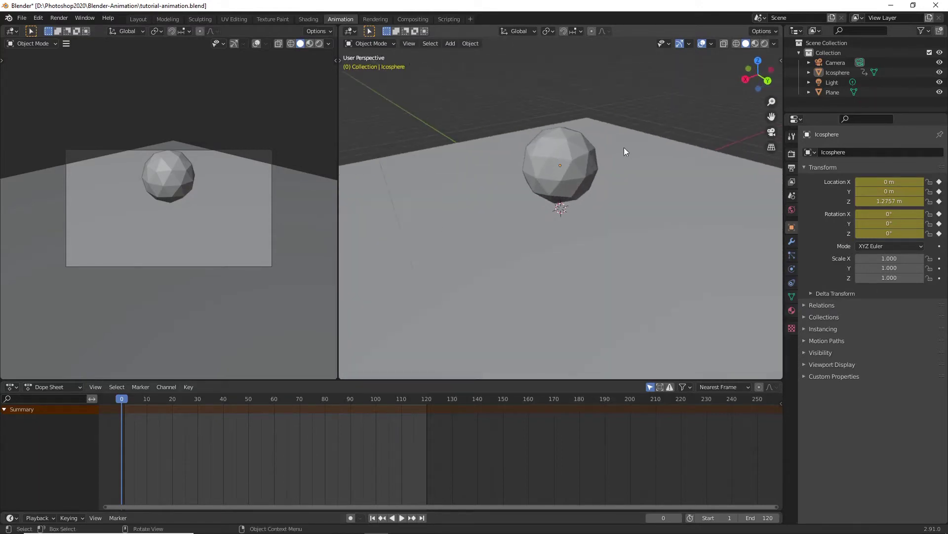
Step: Add a Wireframe modifier to the icosphere
scroll(624, 128, up, 3)
middle_drag(624, 111, 647, 120)
click(568, 163)
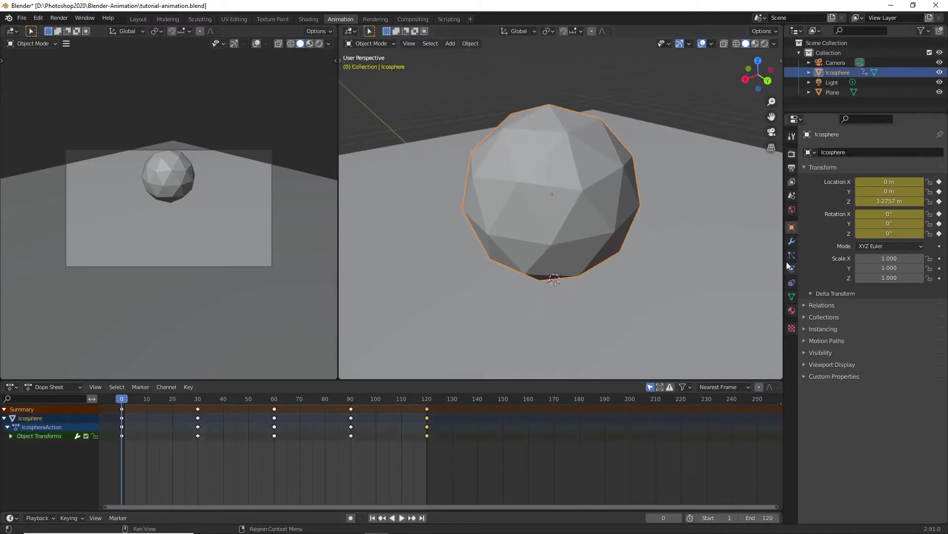
click(633, 94)
click(617, 156)
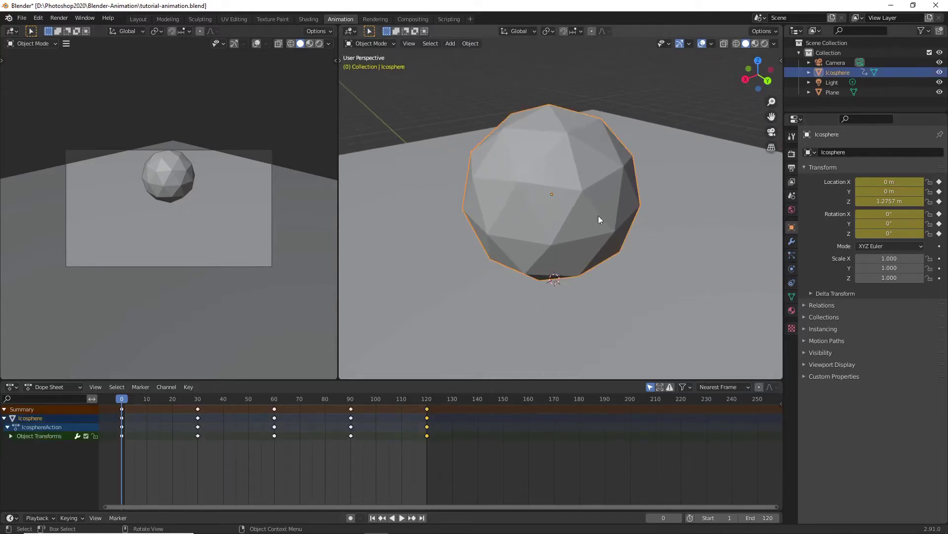
click(792, 241)
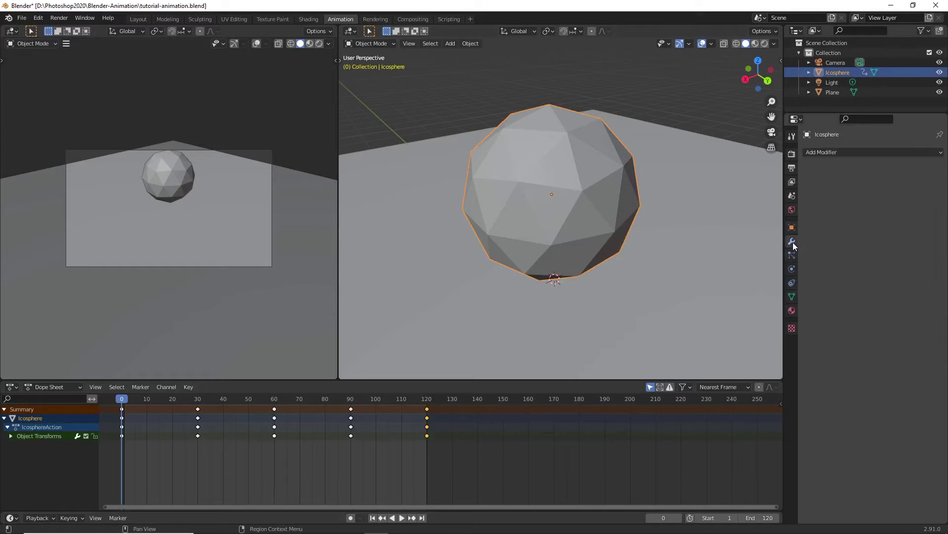
click(846, 154)
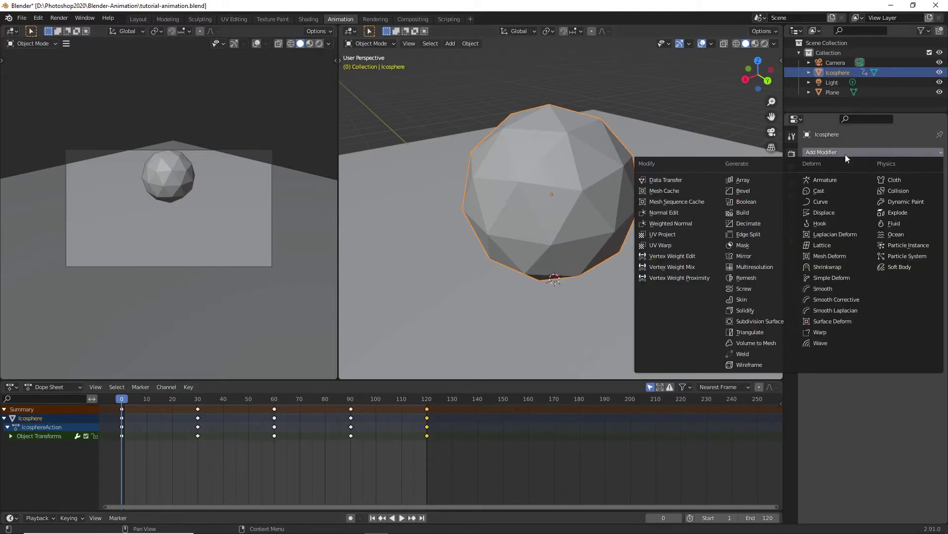
click(763, 366)
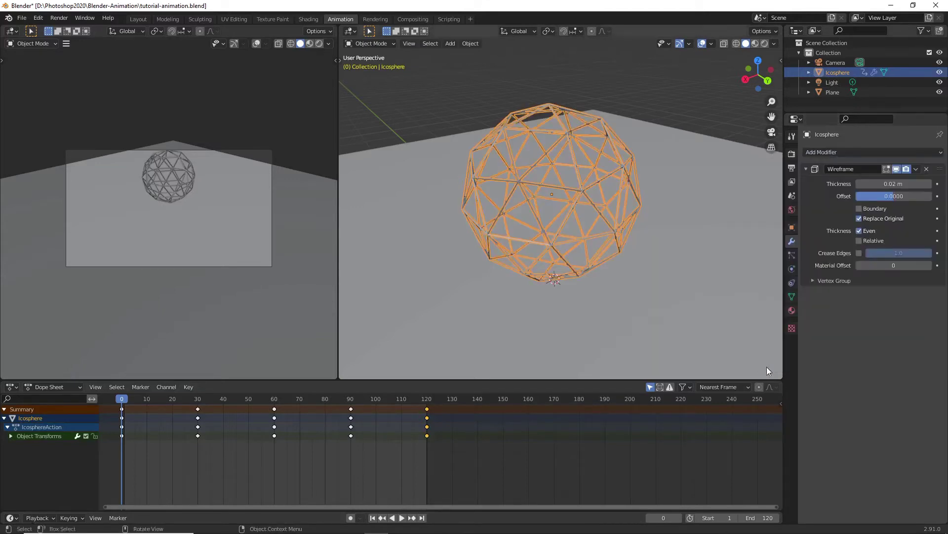
Step: Try a slightly different thickness for the icosphere's wireframe, then set it to 0.02 m
scroll(601, 158, up, 3)
scroll(601, 158, up, 8)
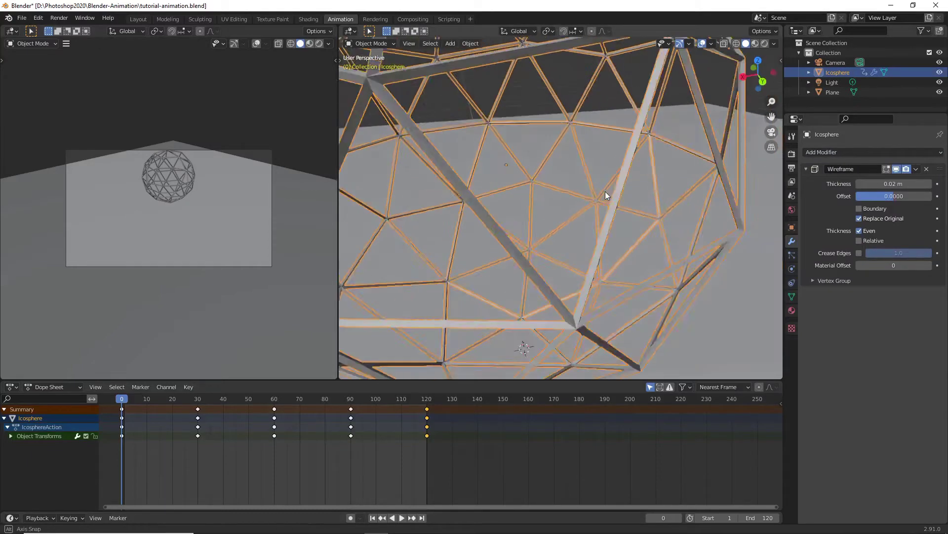
scroll(550, 168, down, 3)
middle_drag(550, 168, 557, 141)
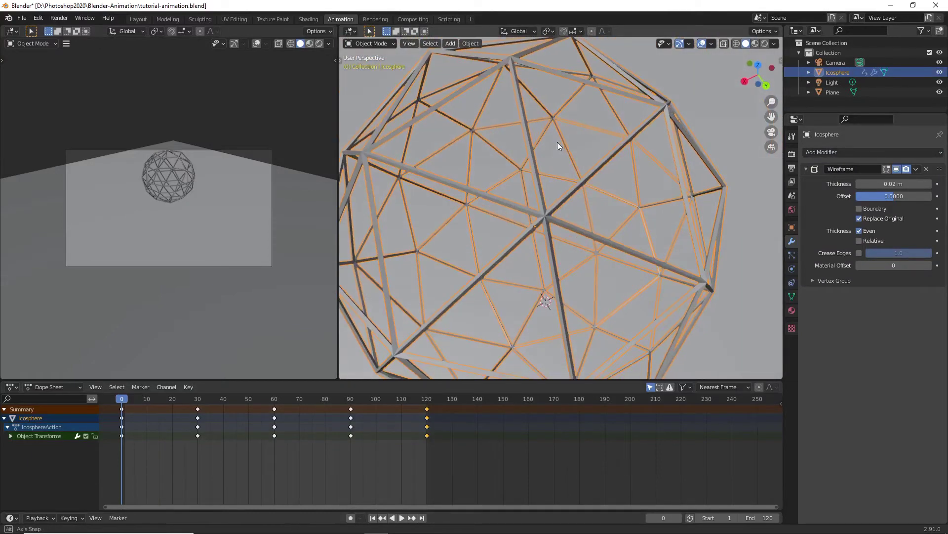
mouse_move(894, 184)
mouse_down()
mouse_move(922, 183)
mouse_move(898, 183)
mouse_up()
click(898, 185)
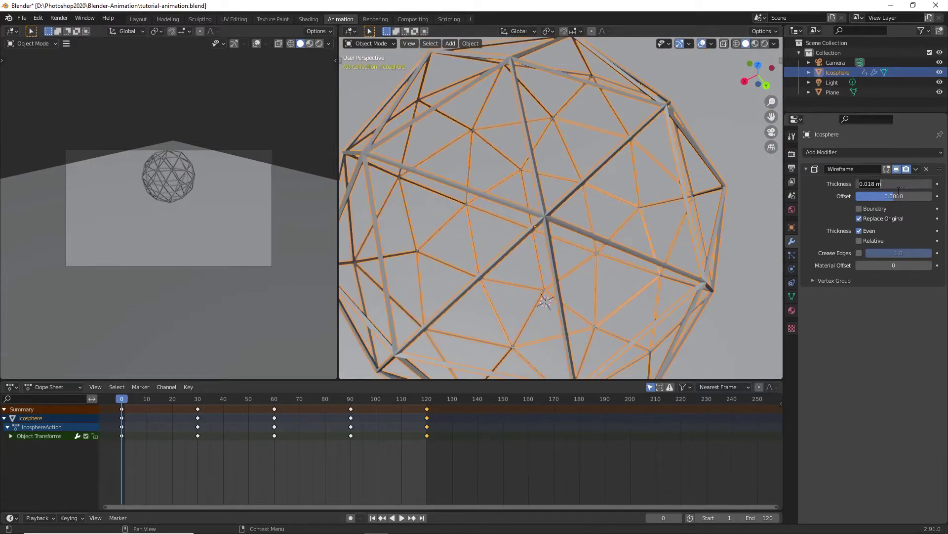
text(.02)
key(Return)
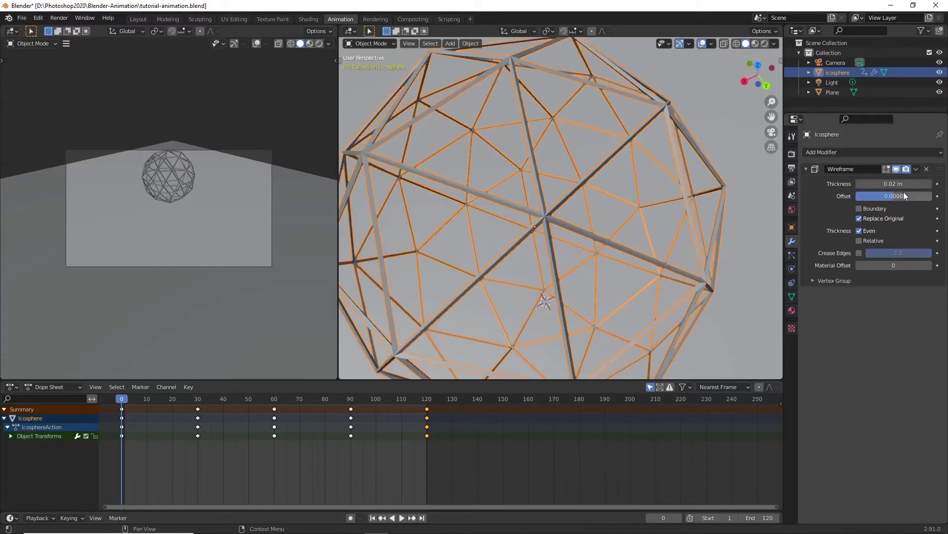
Step: Apply the Wireframe modifier to the icosphere's mesh and deselect the icosphere
scroll(588, 212, down, 3)
middle_drag(587, 212, 611, 218)
scroll(566, 220, down, 3)
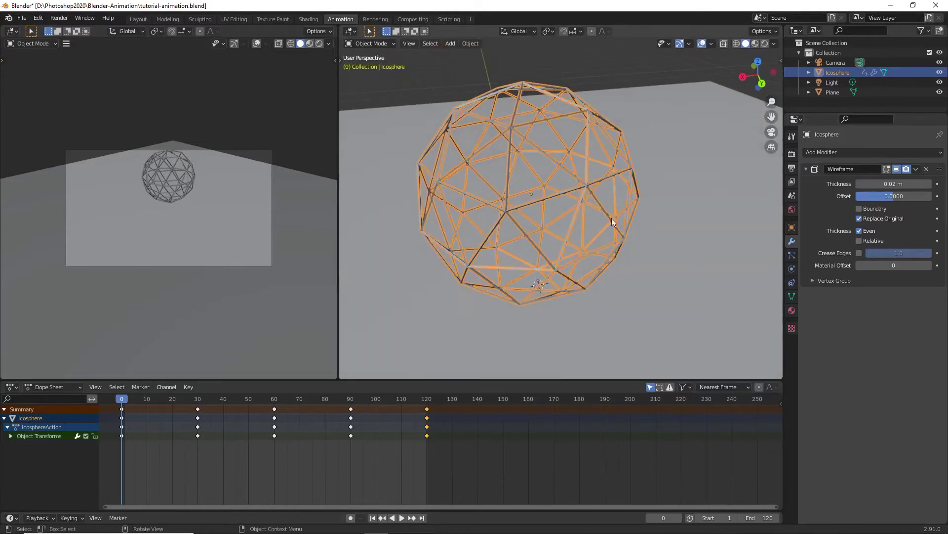
click(914, 168)
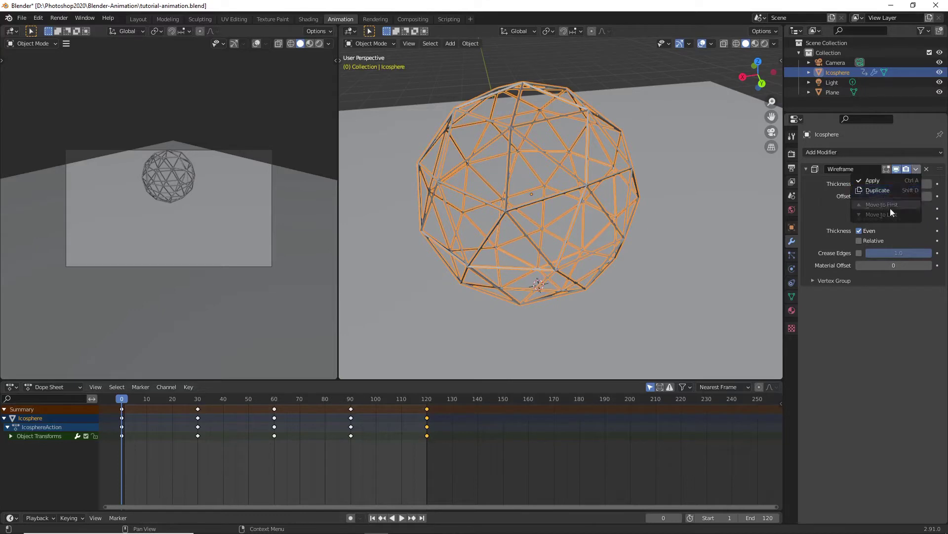
click(916, 169)
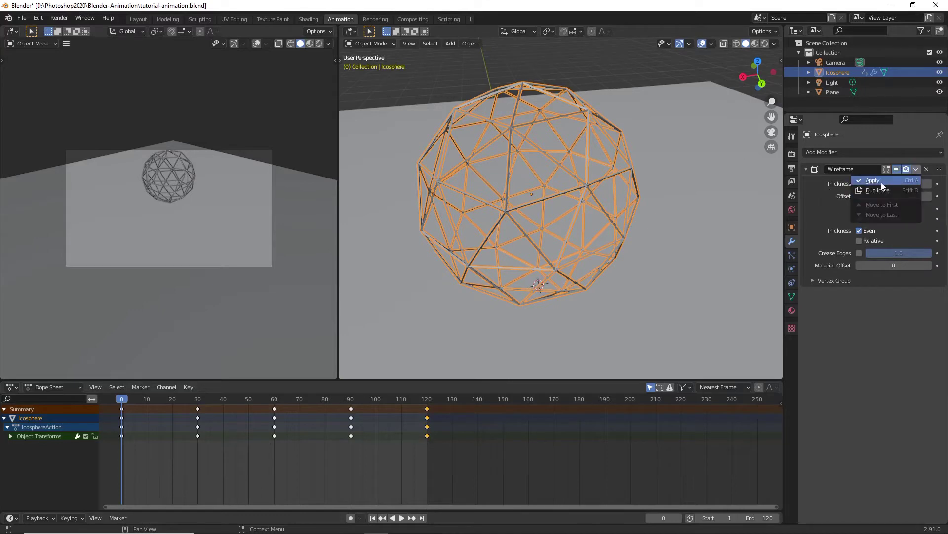
click(873, 180)
click(623, 126)
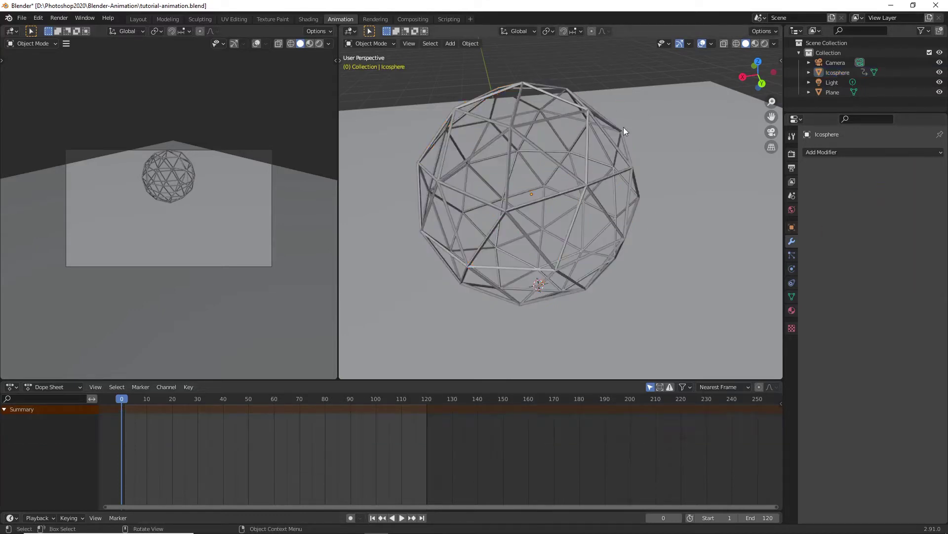
Step: Add a cube mesh at the scene's origin
mouse_move(615, 151)
middle_down()
mouse_move(576, 161)
mouse_move(629, 180)
mouse_move(629, 165)
mouse_move(645, 178)
mouse_move(636, 158)
mouse_move(630, 167)
mouse_move(676, 164)
mouse_move(607, 150)
middle_up()
click(449, 43)
mouse_move(460, 51)
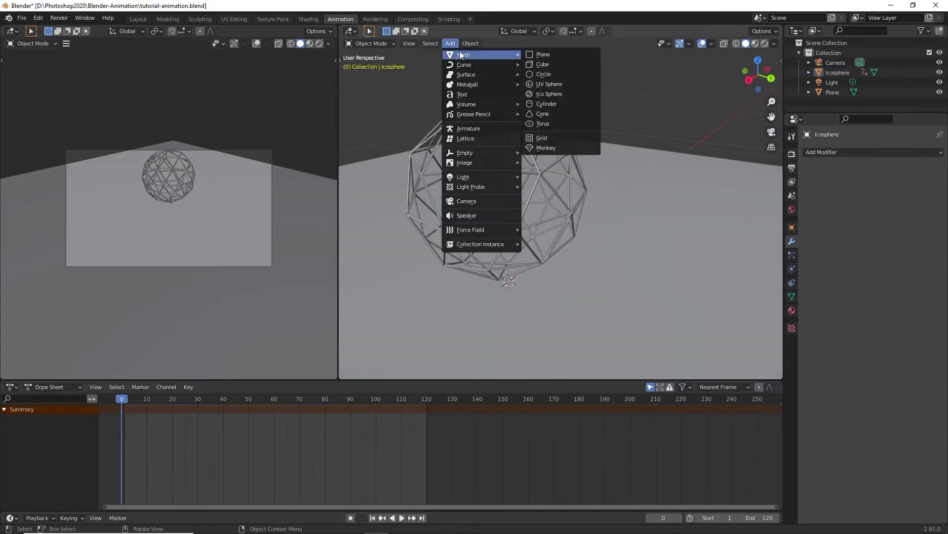
click(542, 64)
click(562, 240)
click(594, 232)
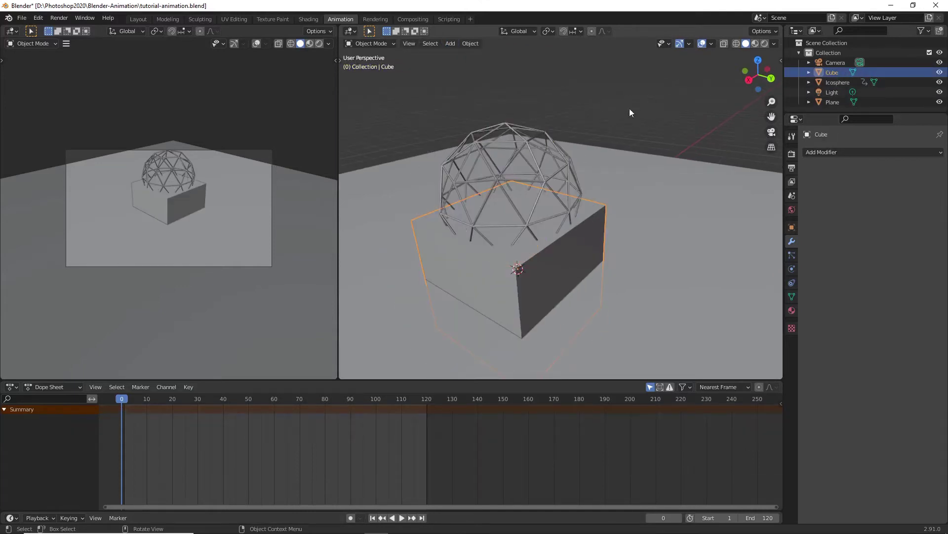
Step: Show the toolbar and sidebar in the perspective viewport and activate the Move tool
click(409, 44)
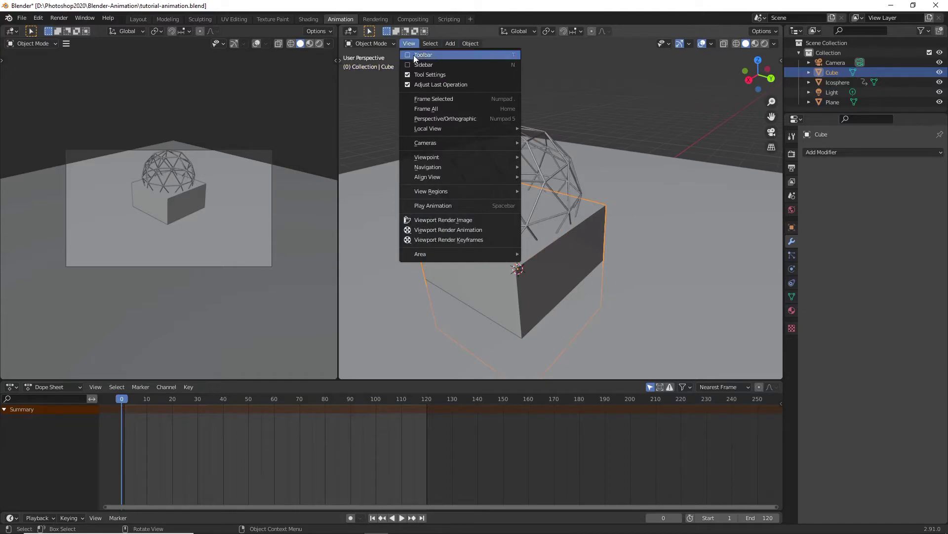
click(409, 54)
click(410, 65)
click(352, 99)
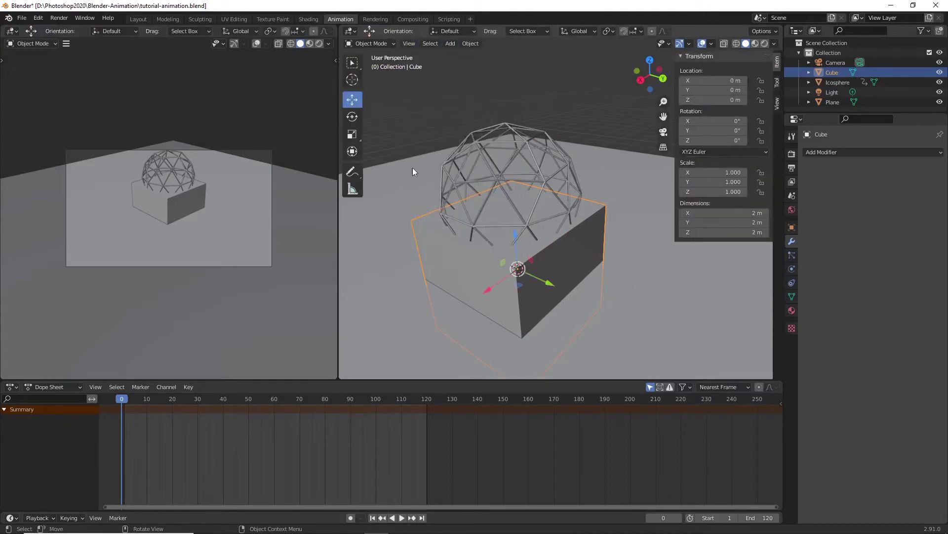
Step: Move the cube beside the icosphere, to about Y 2.11 m and Z 1.41 m
drag(516, 235, 547, 196)
scroll(548, 196, down, 3)
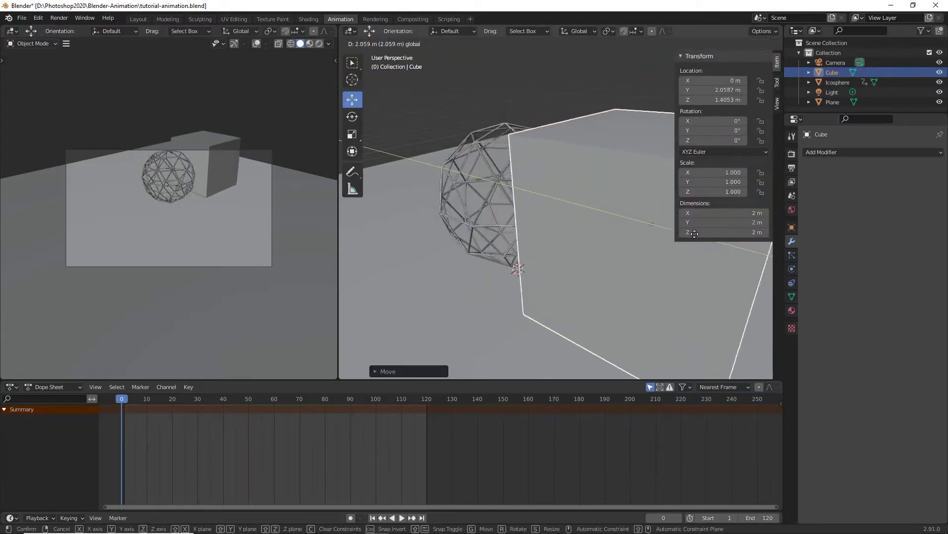
middle_drag(589, 220, 631, 202)
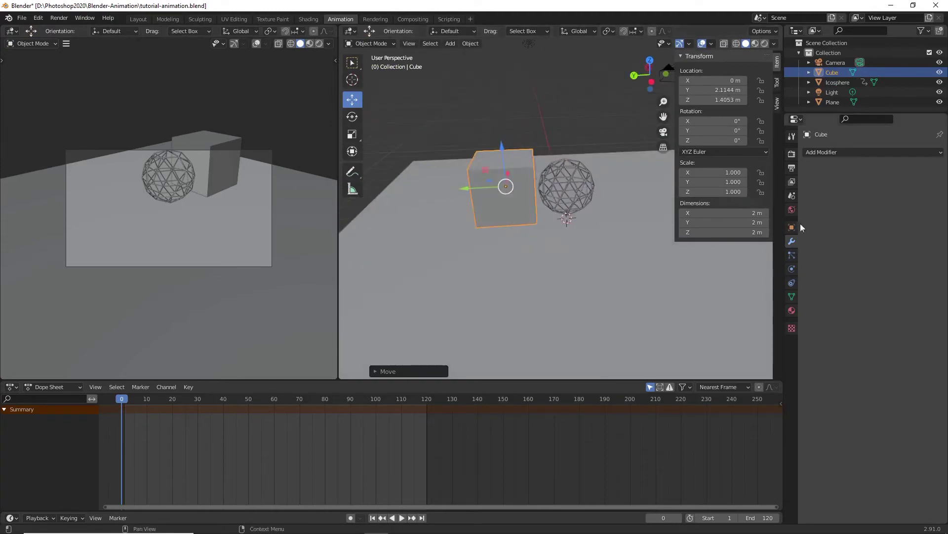
Step: Add a Wireframe modifier to the cube and raise its thickness to 0.452 m
click(824, 152)
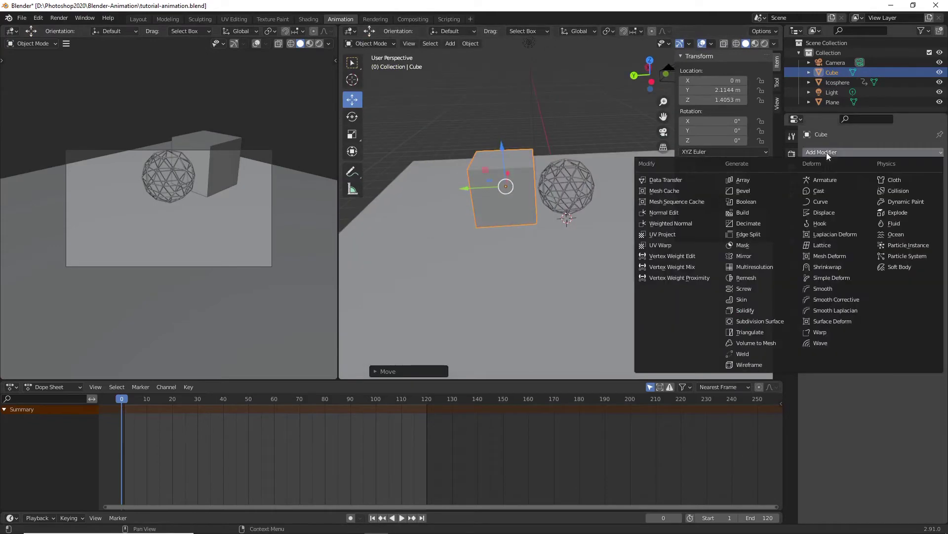
click(748, 364)
scroll(517, 206, up, 6)
middle_drag(671, 247, 587, 291)
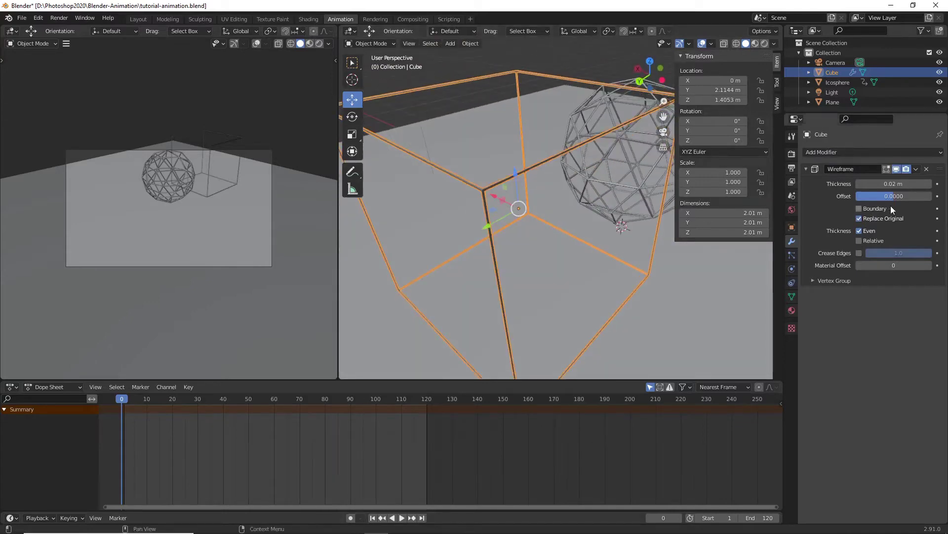
mouse_move(894, 184)
mouse_down()
mouse_move(941, 183)
mouse_move(911, 183)
mouse_up()
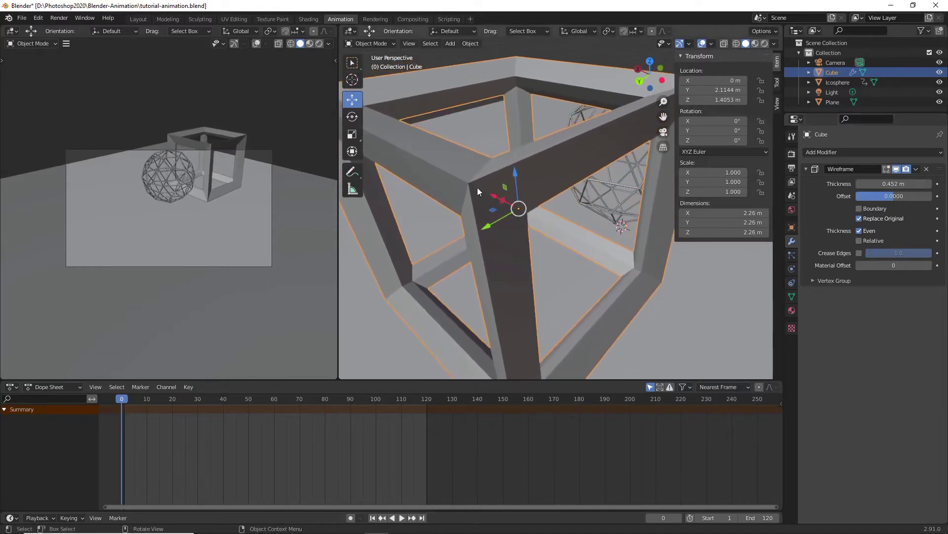
Step: Apply the cube's Wireframe modifier and move the cube behind the icosphere, to about X -3.63 m
scroll(541, 206, down, 2)
middle_drag(541, 206, 573, 210)
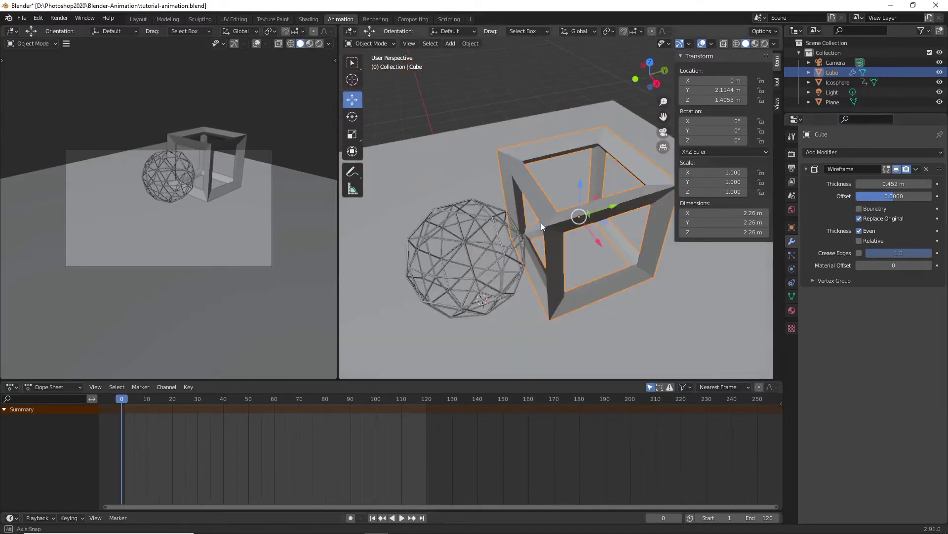
click(917, 169)
click(905, 180)
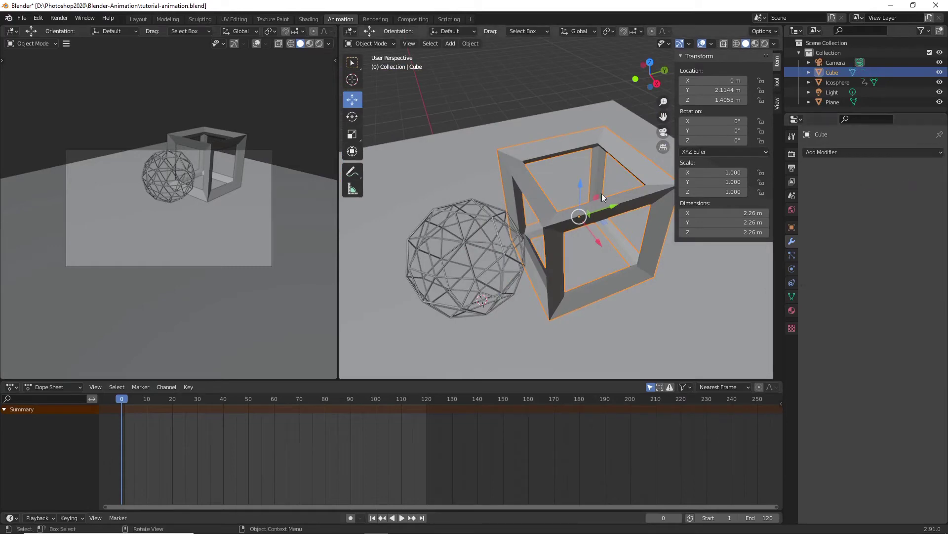
drag(603, 249, 568, 183)
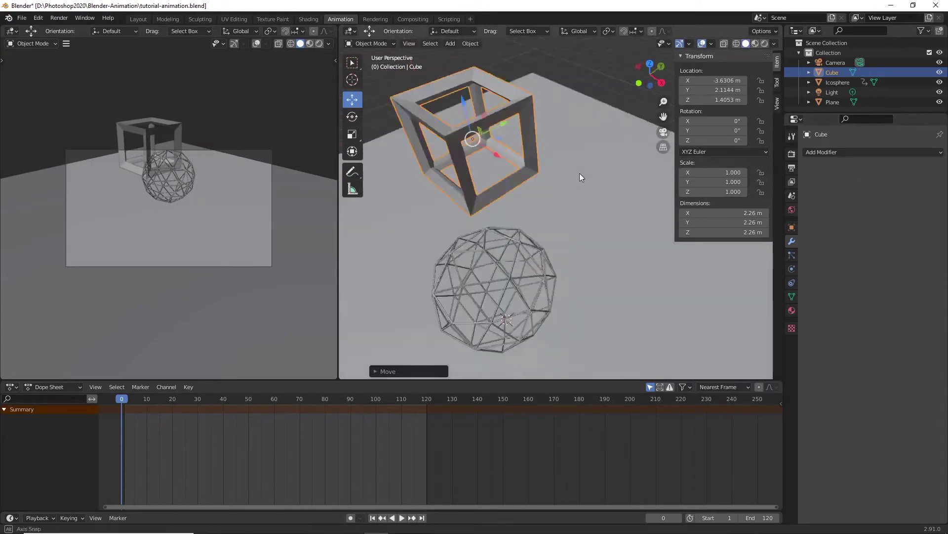
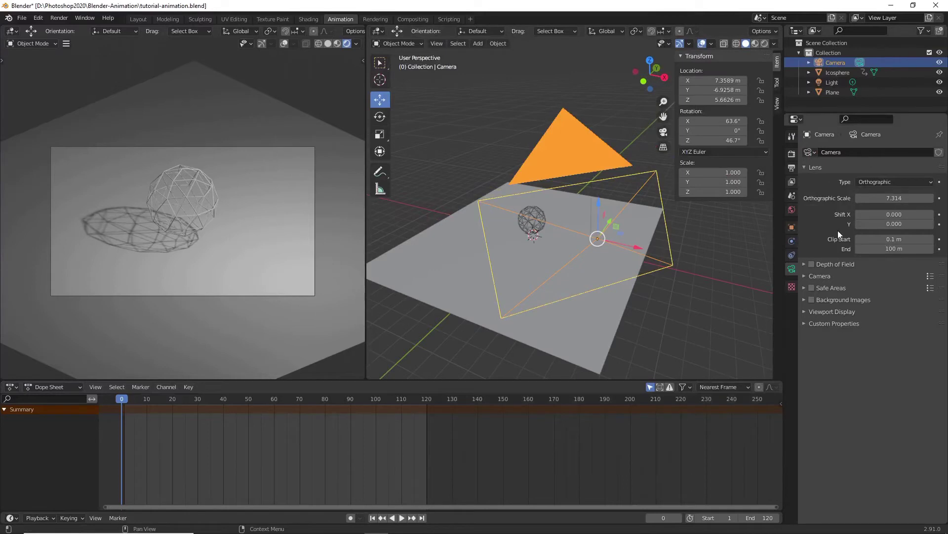
Step: Set the Orthographic camera's scale to 5.614 and move the camera to about Y -6.69 m and Z 6.19 m
click(870, 181)
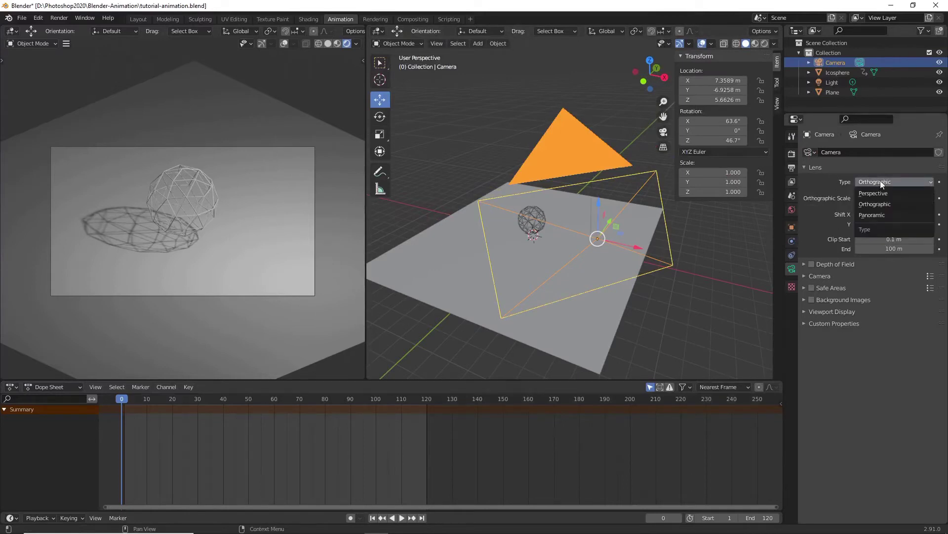
click(888, 203)
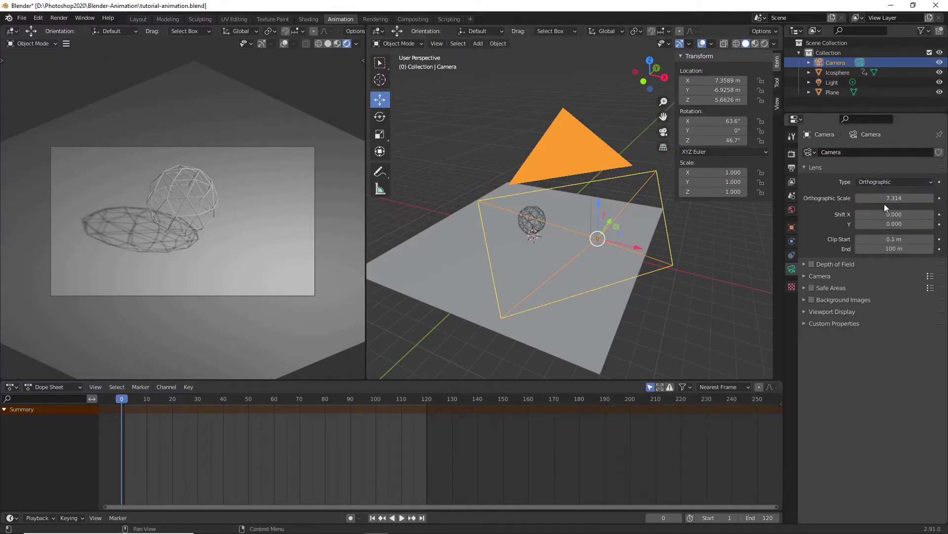
drag(889, 200, 845, 200)
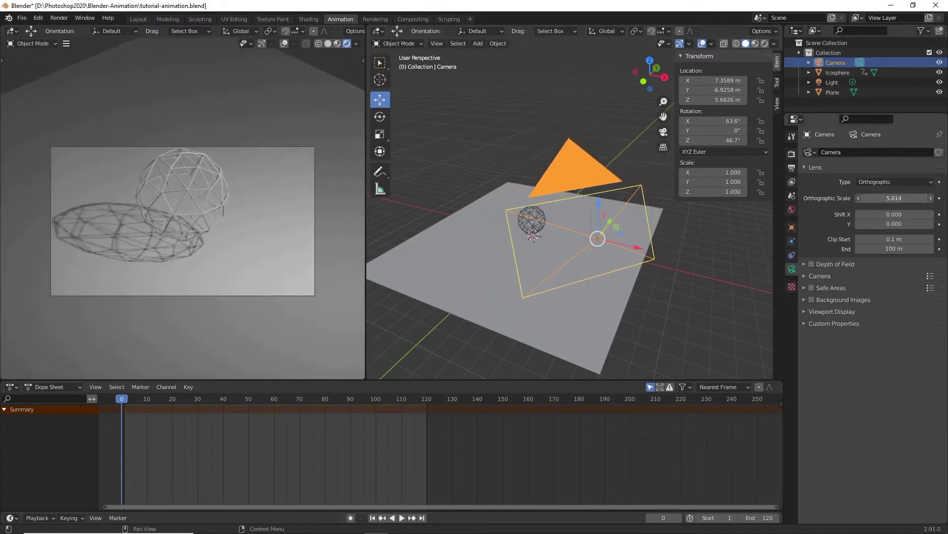
mouse_move(597, 201)
mouse_down()
mouse_move(598, 186)
mouse_move(615, 206)
mouse_up()
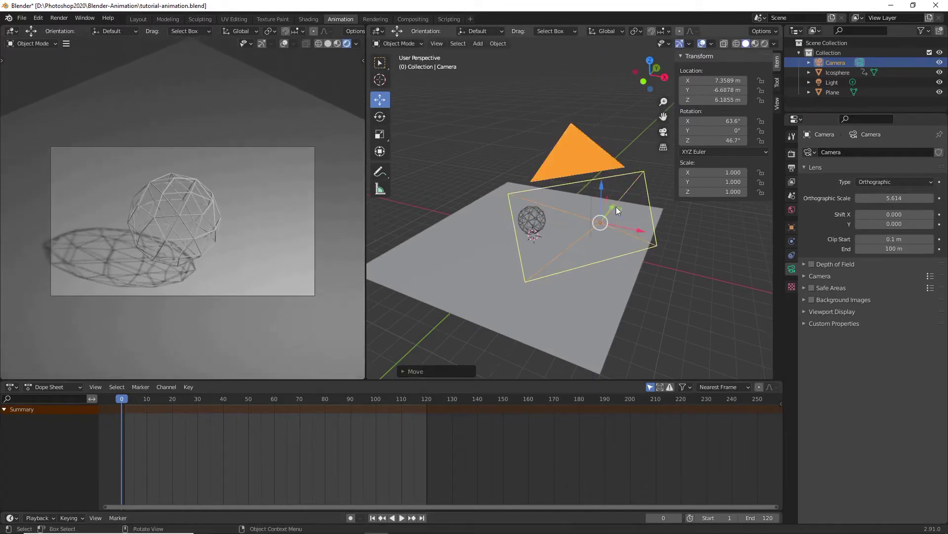
mouse_move(681, 234)
middle_down()
mouse_move(653, 239)
mouse_move(666, 238)
middle_up()
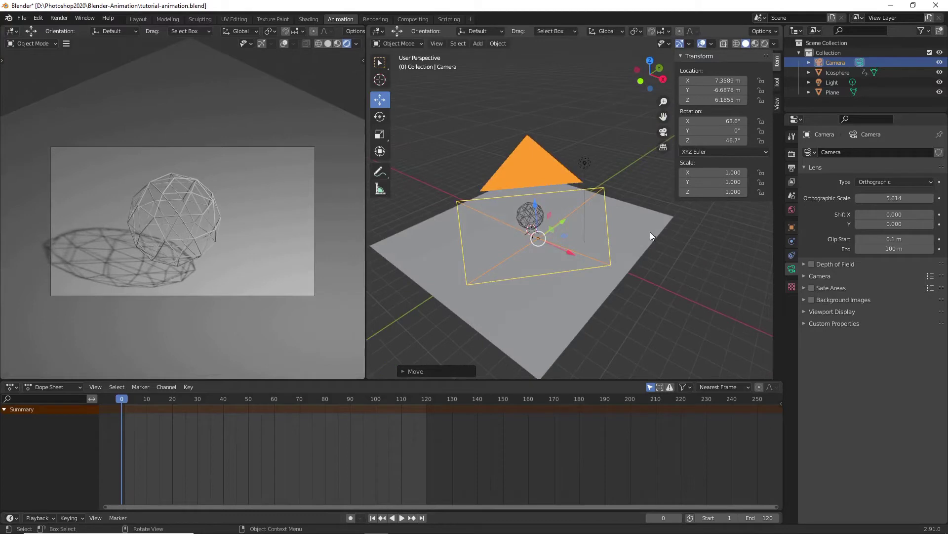
Step: Set the render output's horizontal resolution to 1080 px for a square frame
click(793, 154)
click(792, 169)
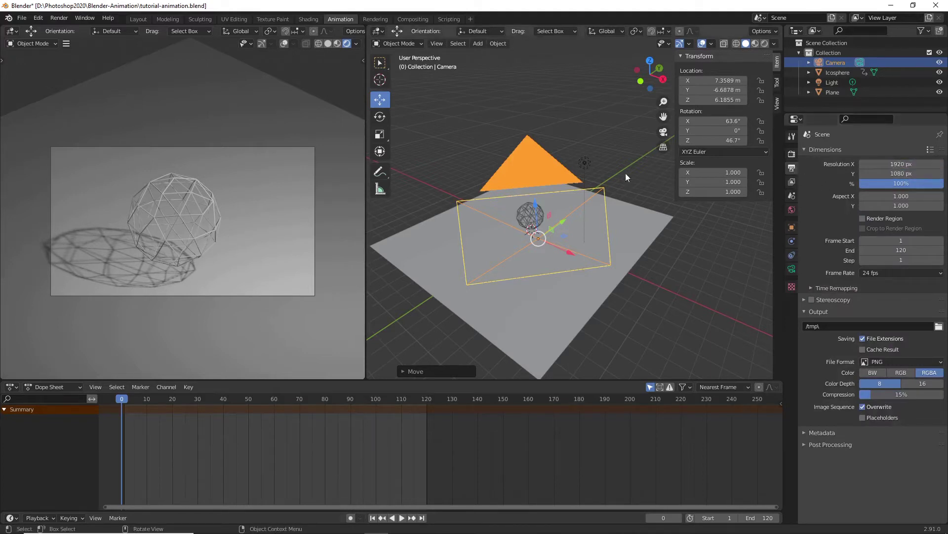
middle_drag(598, 242, 680, 221)
double_click(890, 165)
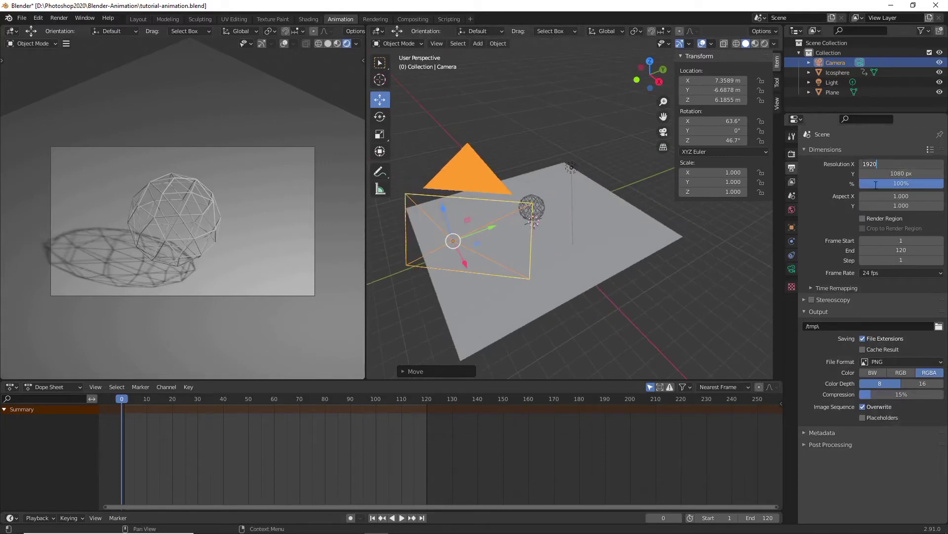
key(ctrl+a)
text(1080)
key(Return)
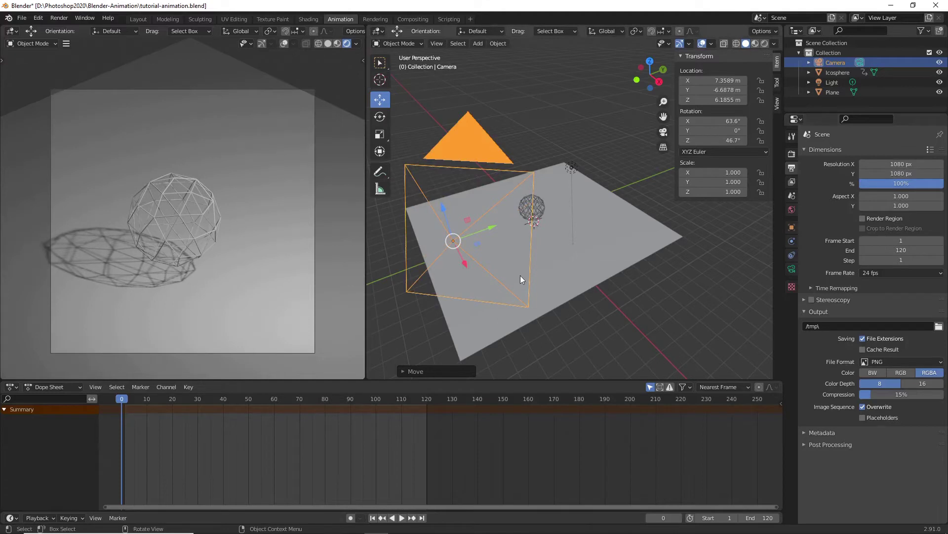
Step: Select the camera and set its orthographic scale to 3.614
click(581, 230)
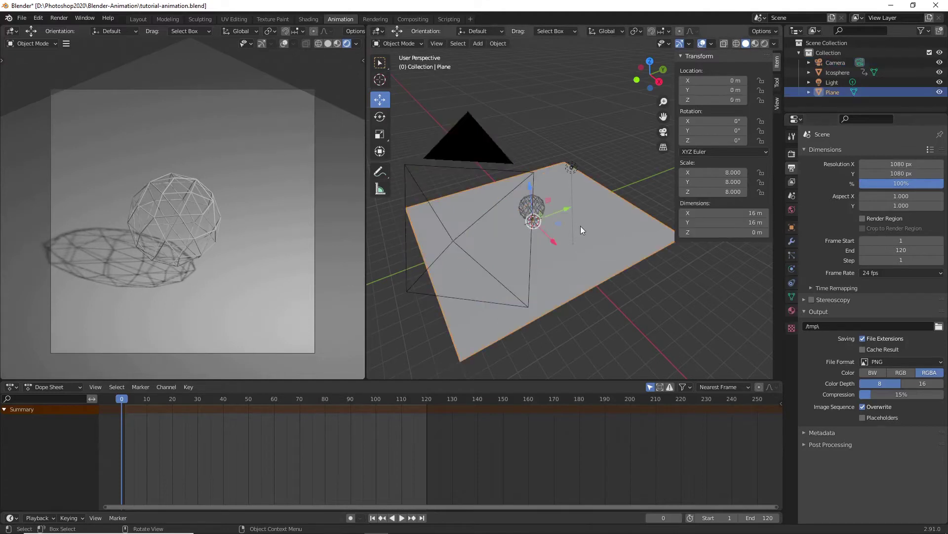
click(482, 220)
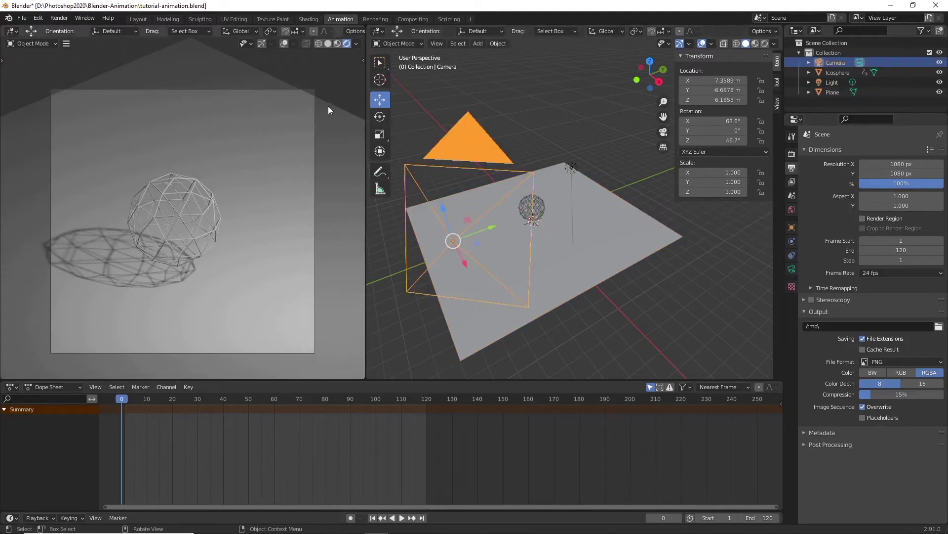
click(792, 269)
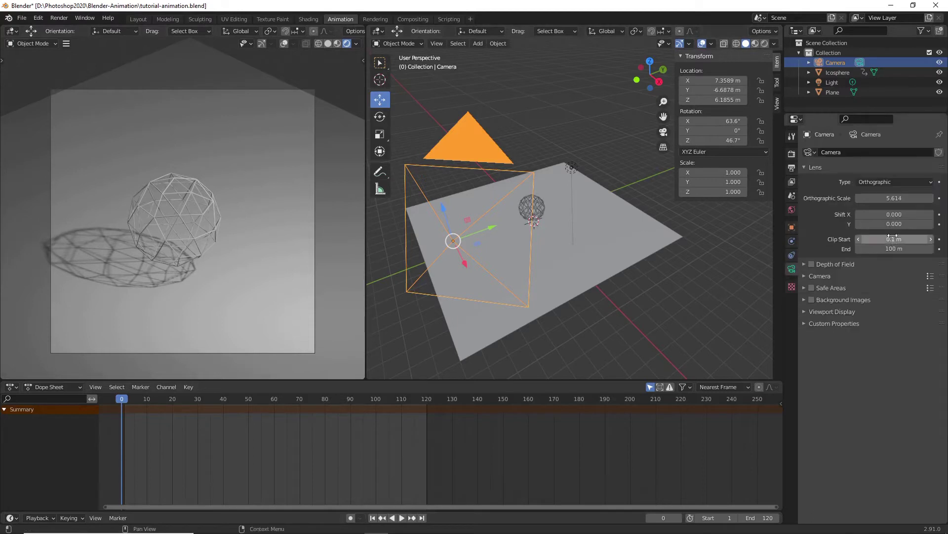
click(894, 182)
click(884, 194)
mouse_move(894, 198)
mouse_down()
mouse_move(860, 197)
mouse_move(894, 198)
mouse_up()
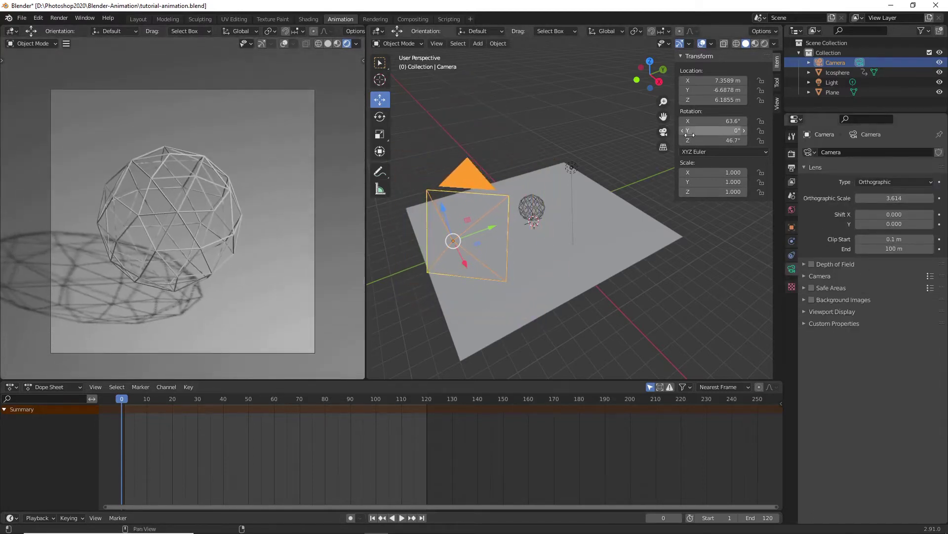
Step: Set the camera's rotation to 45° on Z and 52.7° on X
double_click(726, 140)
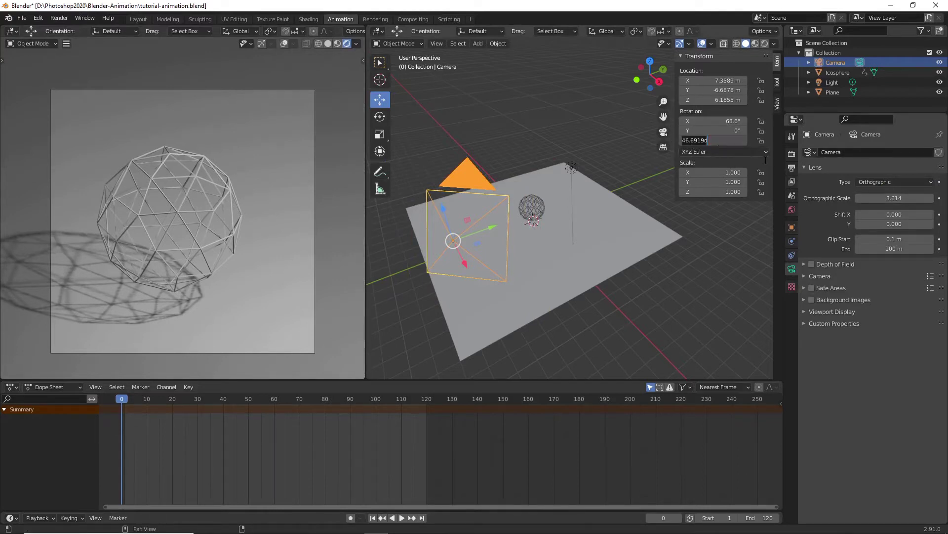
key(ctrl+a)
text(45)
key(Return)
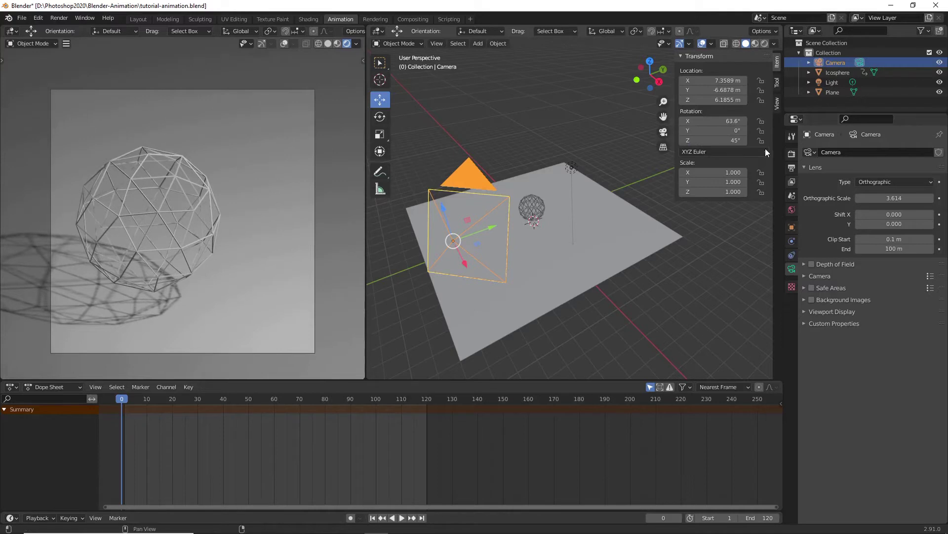
double_click(723, 121)
text(52.7)
key(Return)
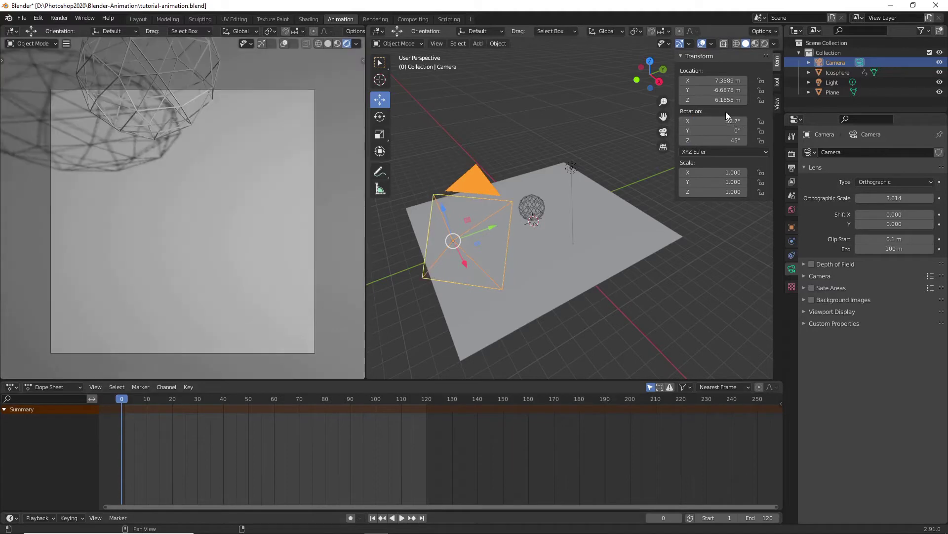
Step: Move the camera to about Y -7.18 m and Z 8.99 m to centre the icosphere in the frame
drag(443, 209, 440, 152)
drag(476, 182, 462, 185)
drag(411, 162, 410, 144)
mouse_move(550, 253)
middle_down()
mouse_move(559, 250)
mouse_move(511, 263)
mouse_move(548, 269)
mouse_move(537, 266)
middle_up()
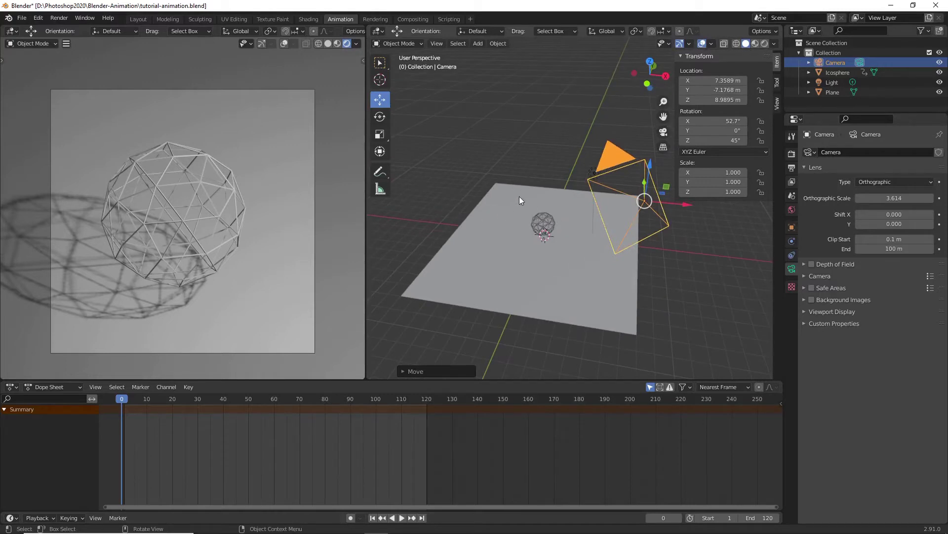
middle_drag(538, 169, 635, 249)
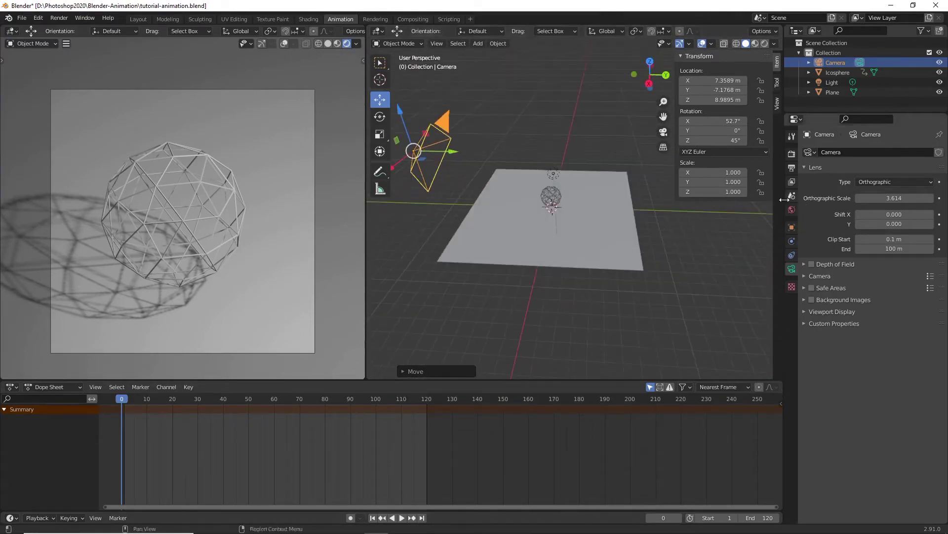
Step: Set the world background colour to black with a value (V) of 0
click(792, 209)
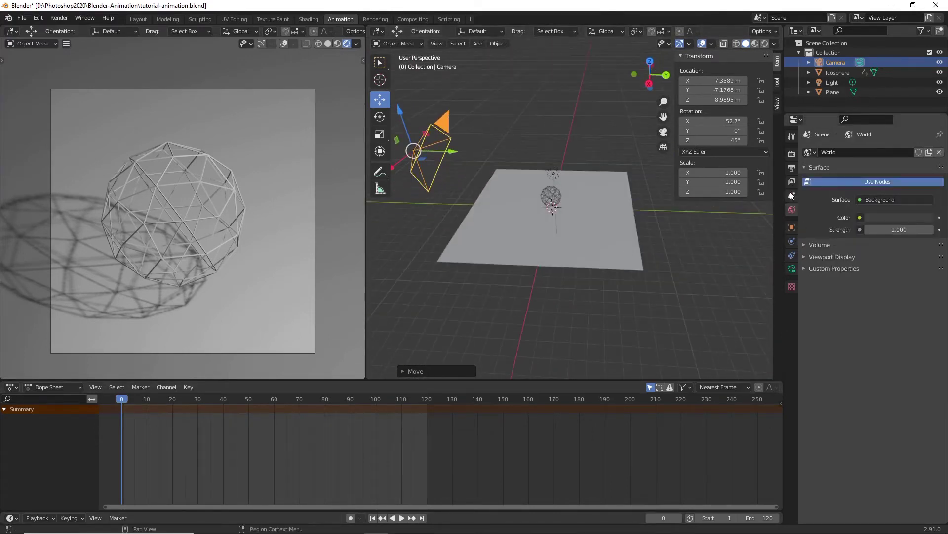
click(887, 215)
drag(884, 192, 859, 192)
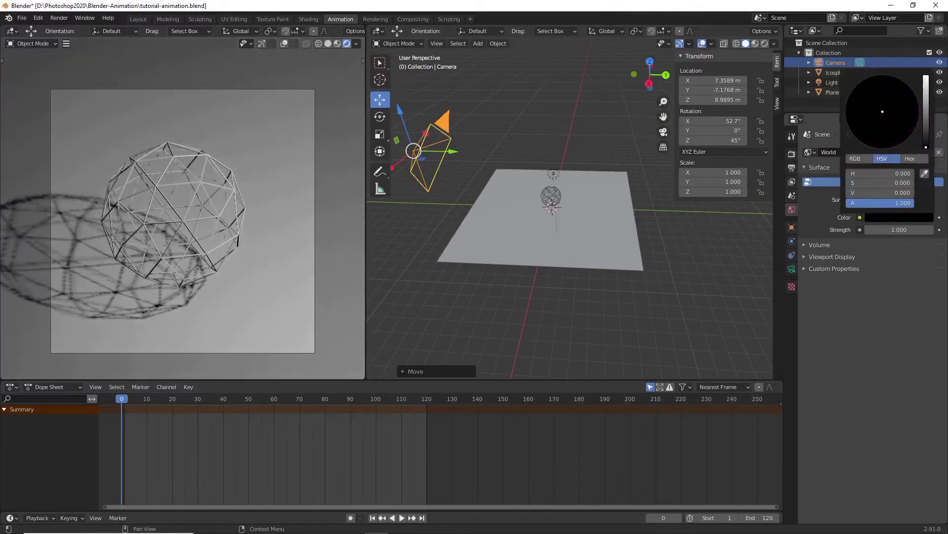
Step: Delete the existing light above the icosphere
middle_drag(731, 250, 569, 160)
scroll(555, 198, up, 3)
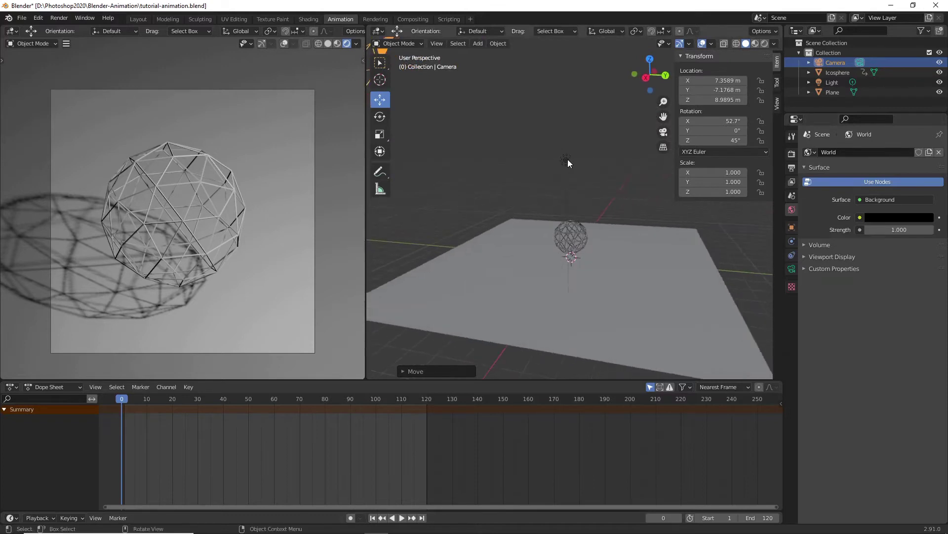
click(567, 159)
key(Delete)
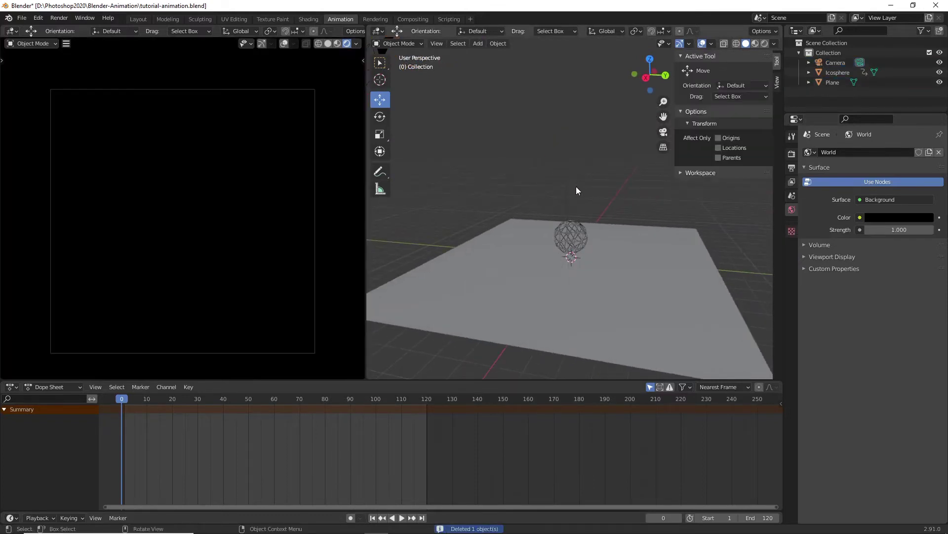
Step: Add an area light and raise it above the icosphere to about Z 4.35 m
middle_drag(632, 197, 598, 165)
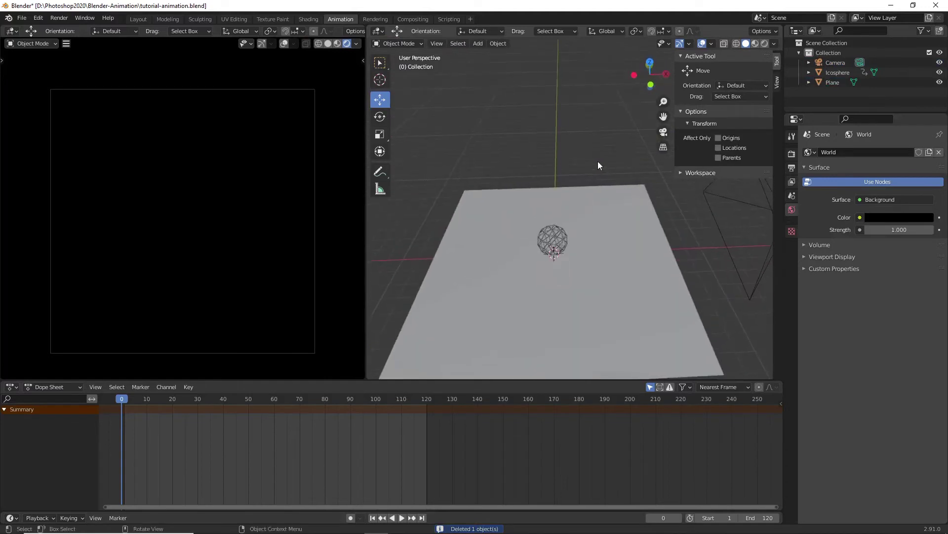
click(479, 43)
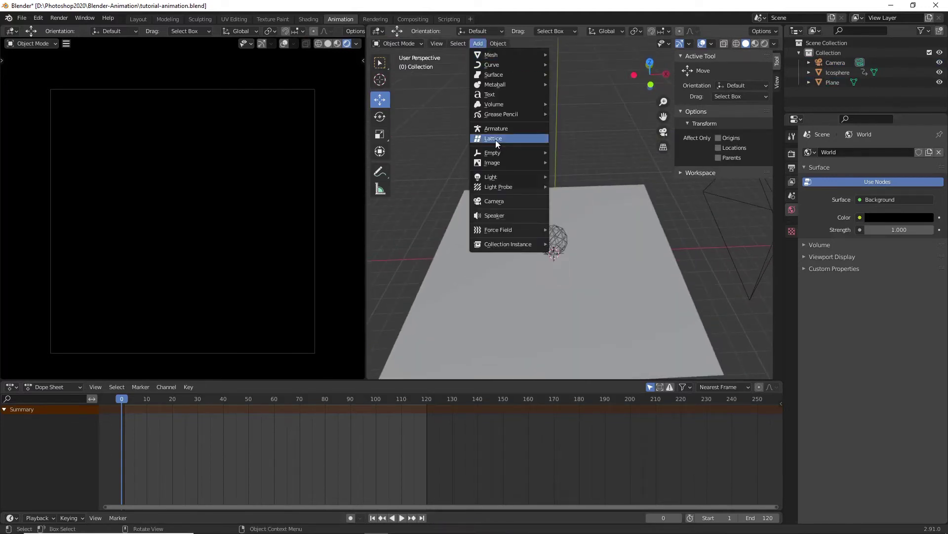
mouse_move(529, 173)
click(583, 205)
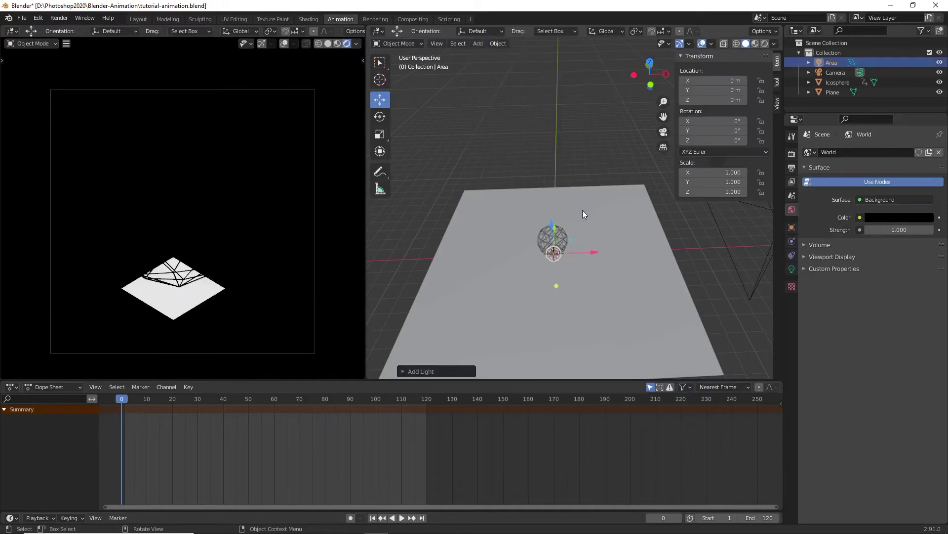
drag(554, 229, 547, 185)
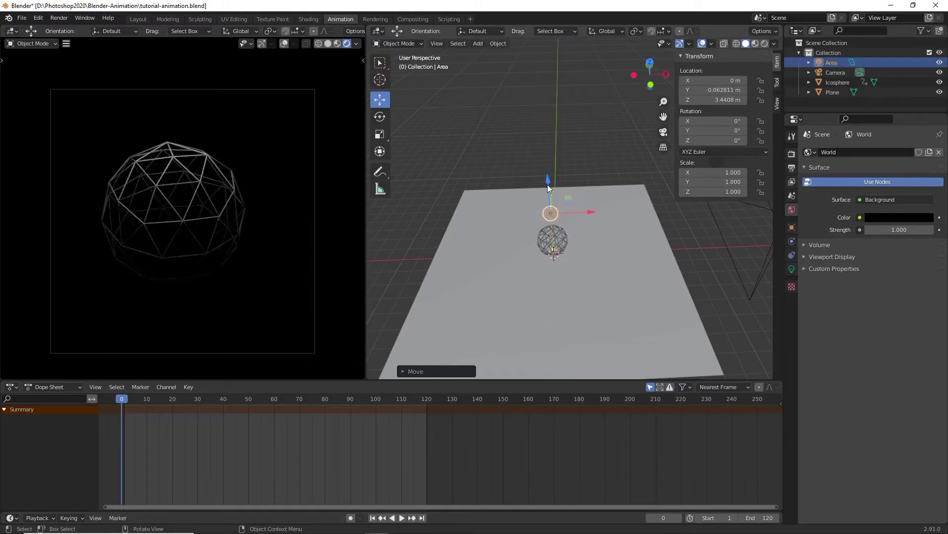
middle_drag(553, 170, 546, 213)
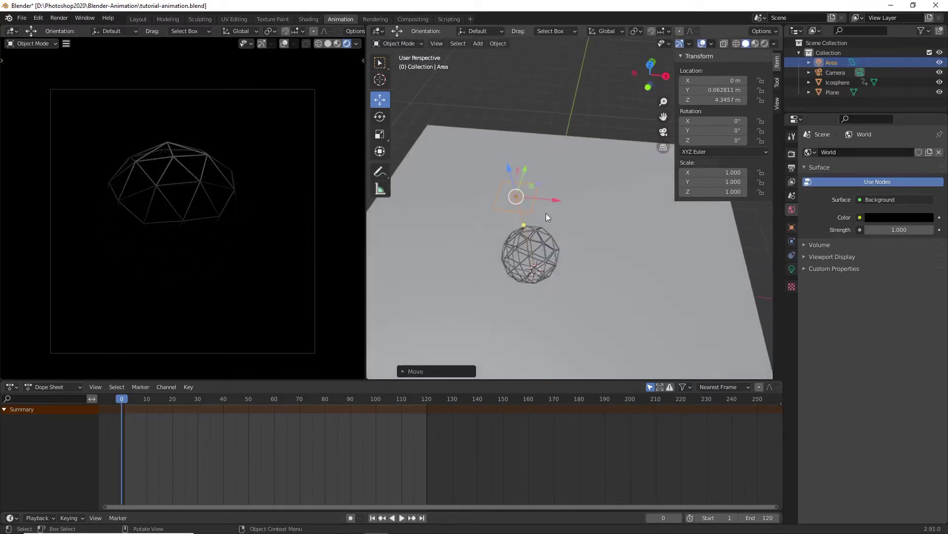
Step: Set the area light's size to 4 m and its power to 4000 W
click(792, 269)
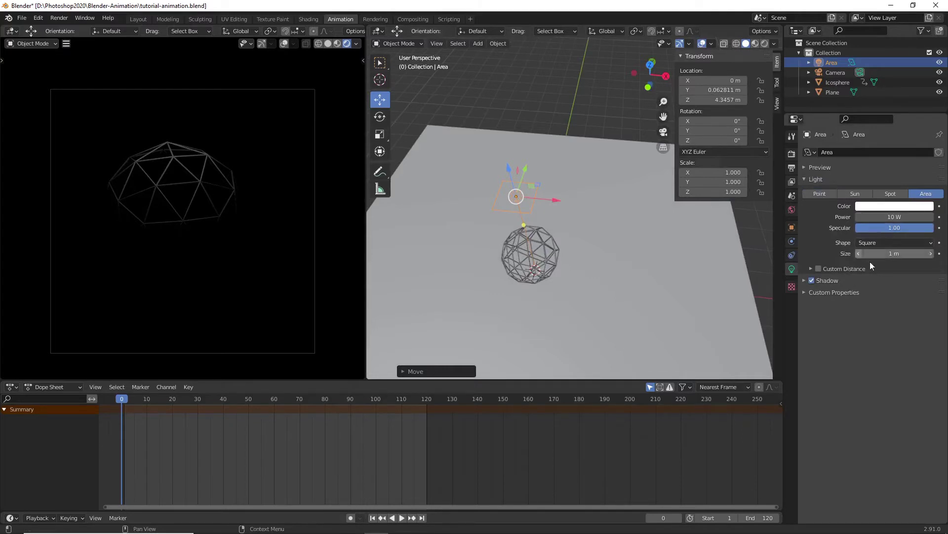
click(884, 254)
text(4)
key(Return)
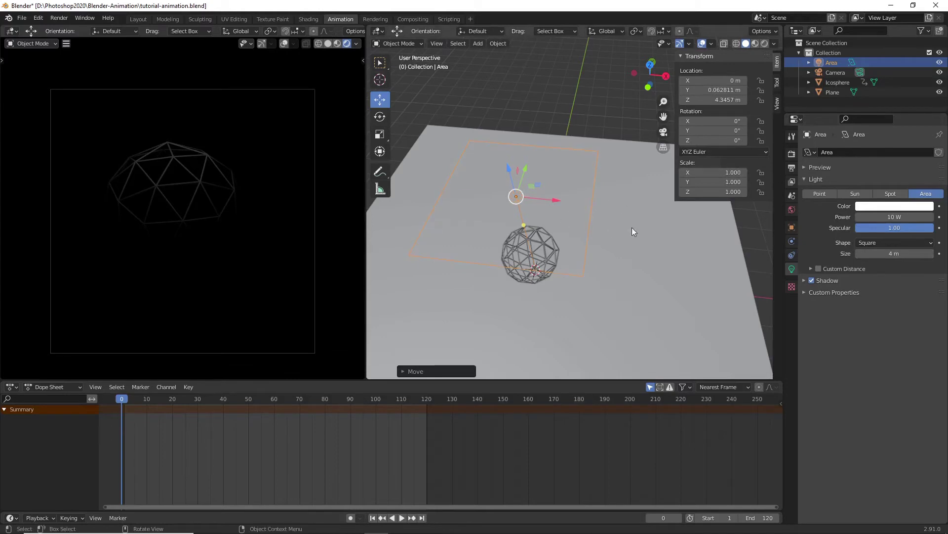
middle_drag(632, 228, 552, 217)
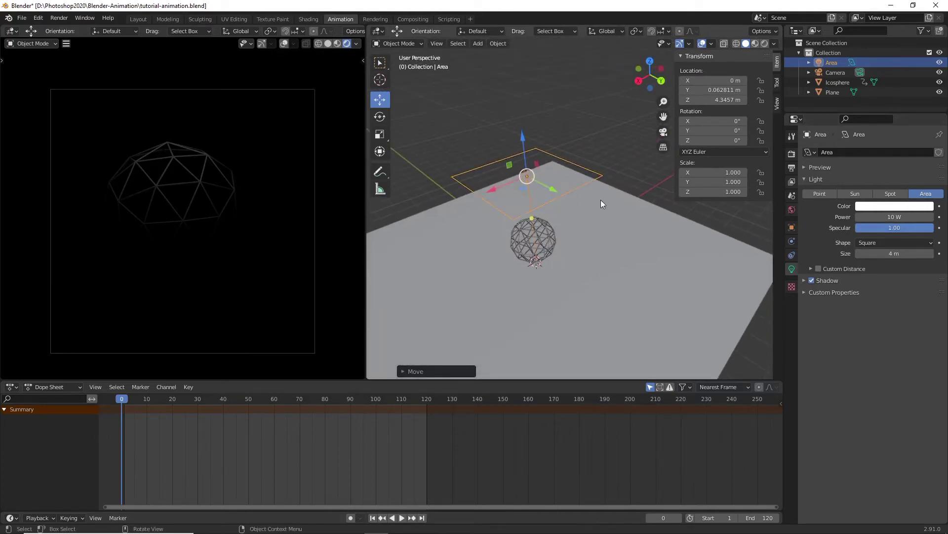
click(881, 217)
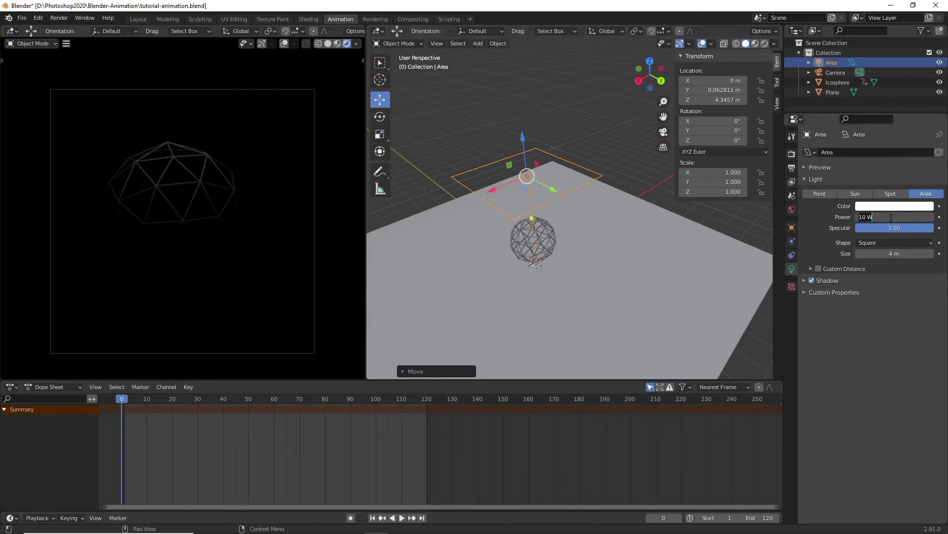
text(4000)
key(Return)
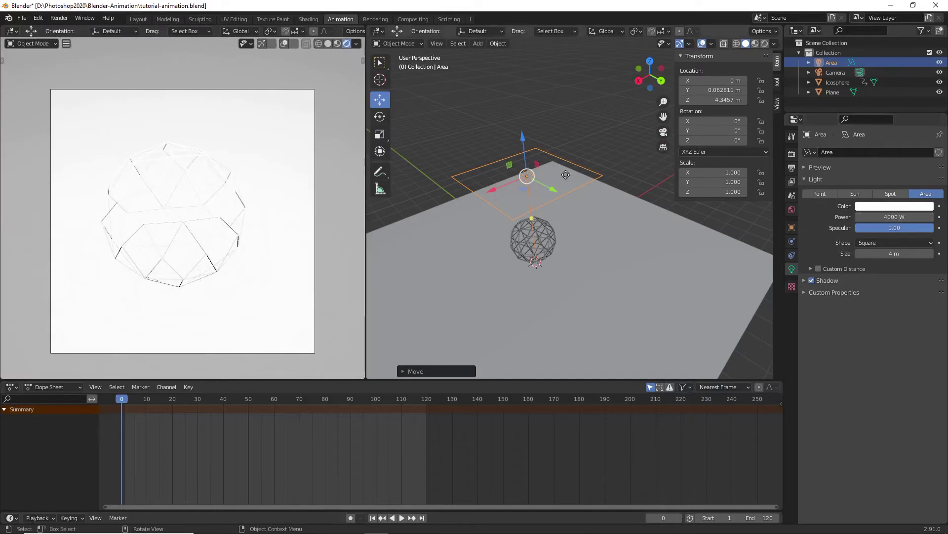
Step: Move the area light to about X -3.45 m and set its power to 2000 W
key(g)
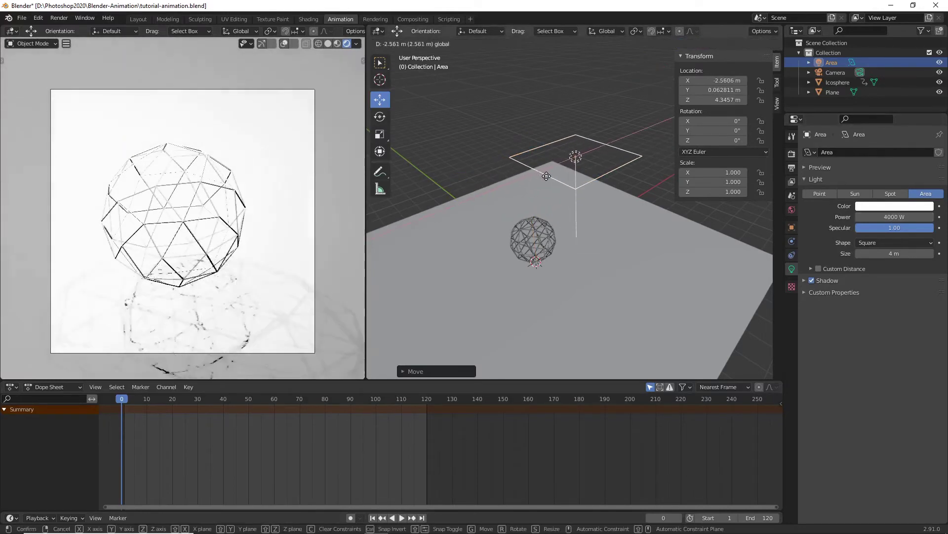
click(562, 165)
click(897, 217)
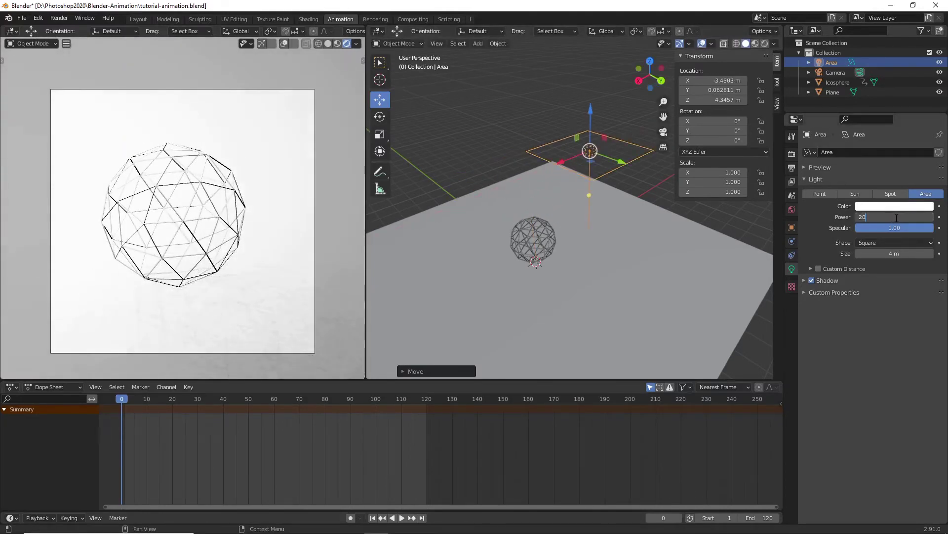
key(Return)
Step: Enlarge the area light to about 4.13 m
click(888, 208)
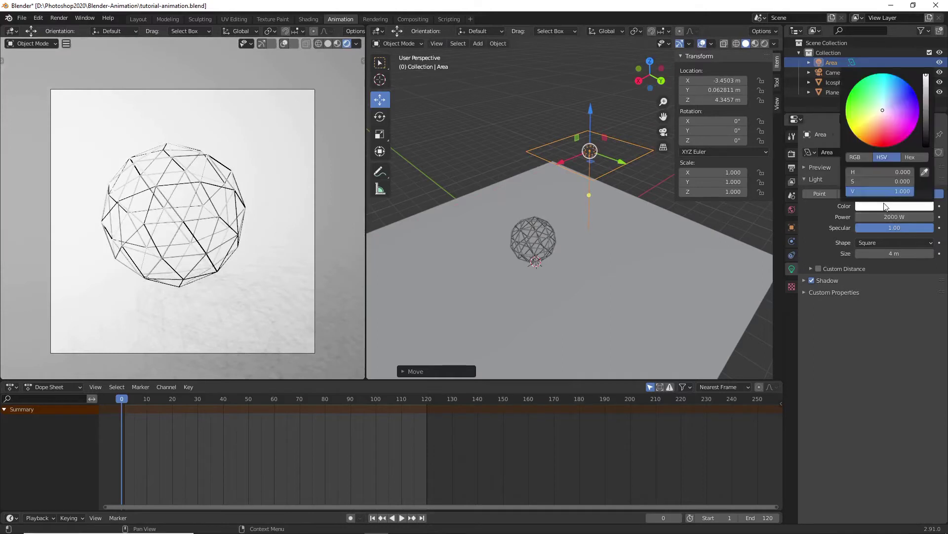
drag(582, 147, 624, 163)
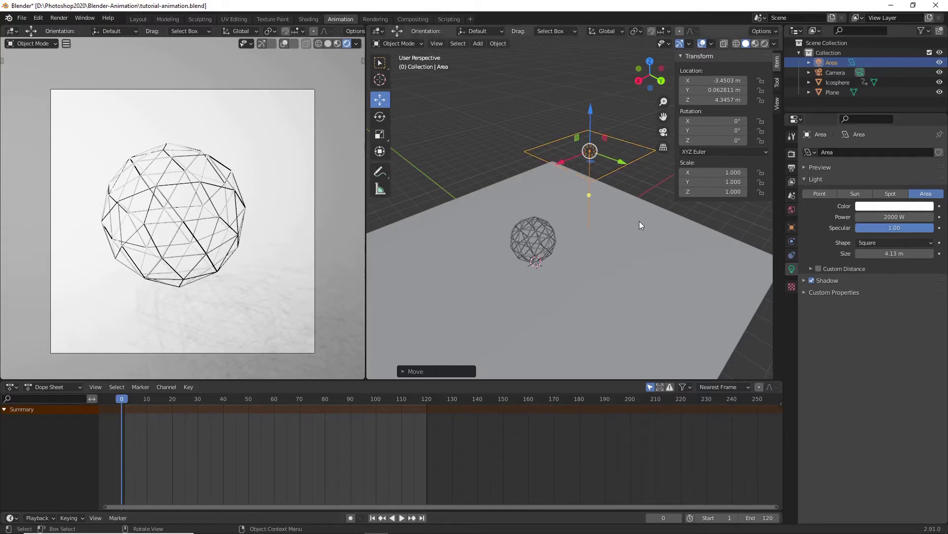
middle_drag(637, 218, 594, 220)
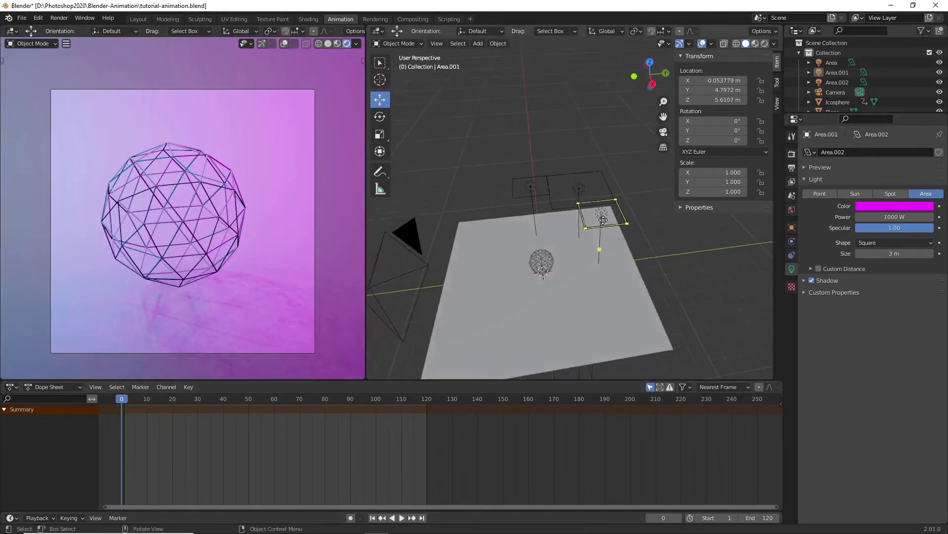
Step: Examine the placement, colour, power and size of the three area lights around the icosphere
middle_drag(613, 232, 458, 194)
click(455, 189)
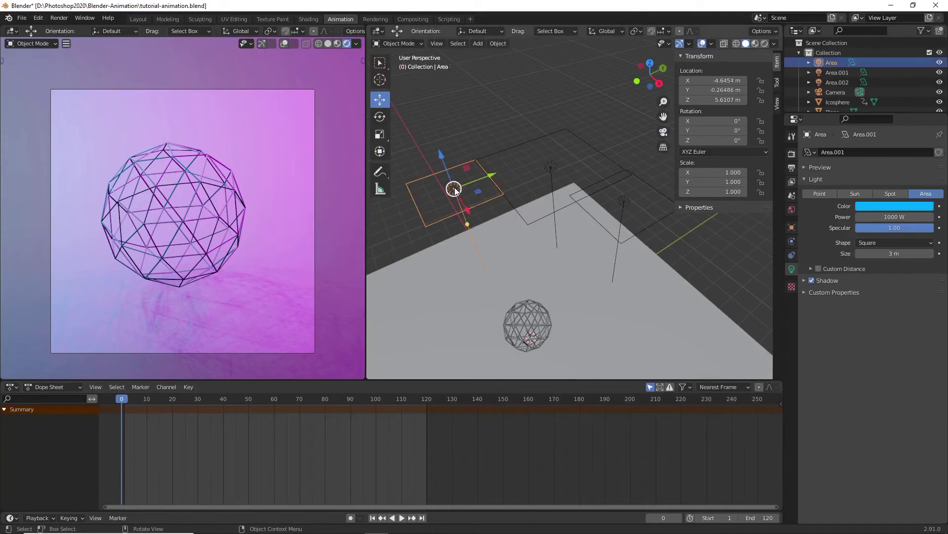
click(625, 200)
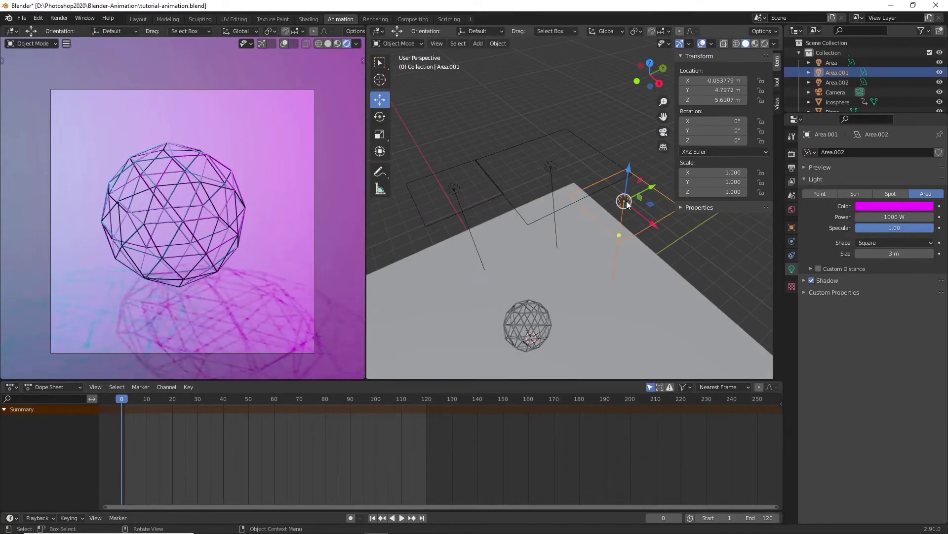
click(452, 190)
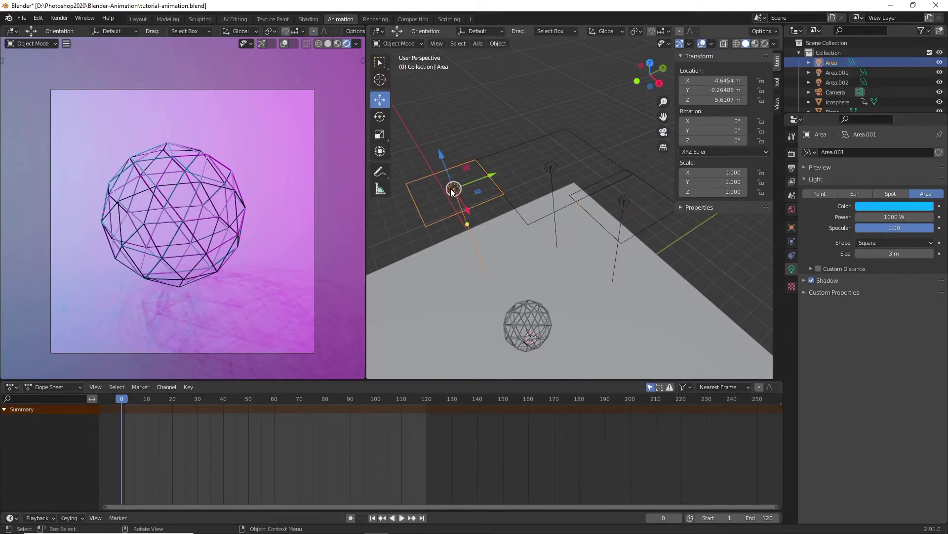
click(624, 201)
click(552, 171)
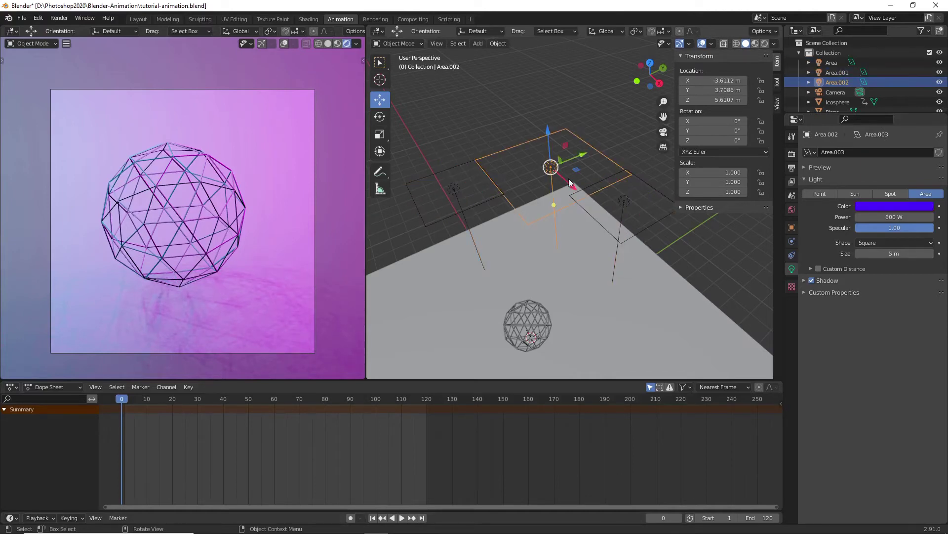
middle_drag(692, 253, 642, 238)
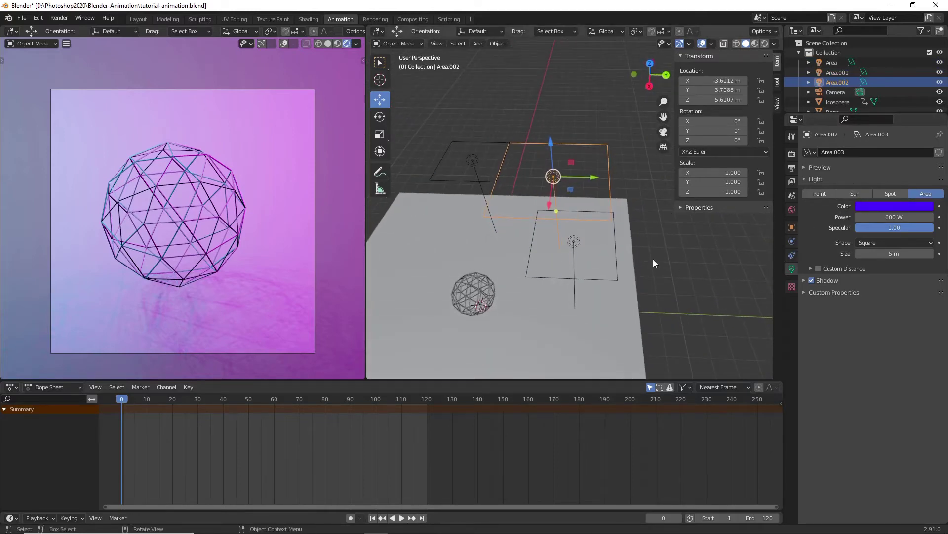
Step: Scale the ground plane up uniformly to about 29.8
middle_drag(537, 274, 593, 236)
middle_drag(452, 229, 524, 256)
click(525, 256)
key(s)
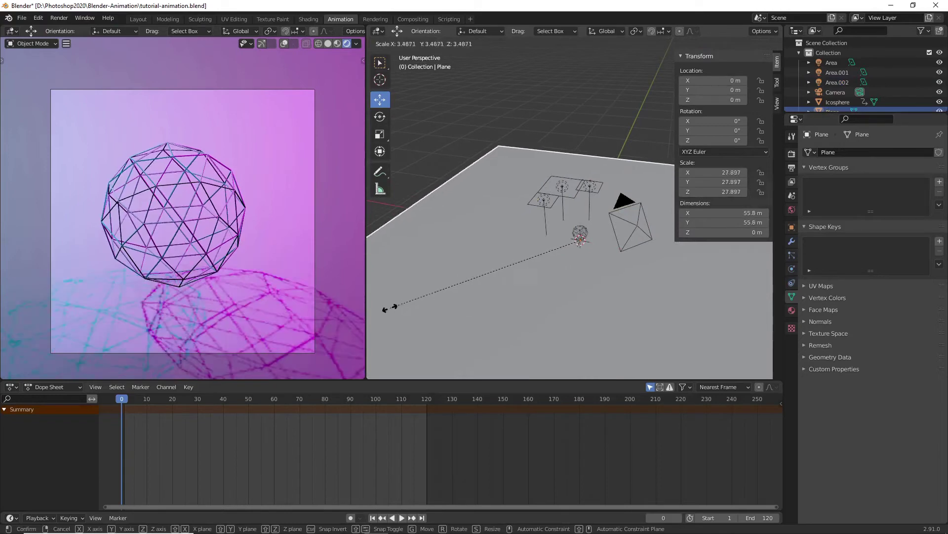
click(378, 318)
middle_drag(526, 253, 514, 204)
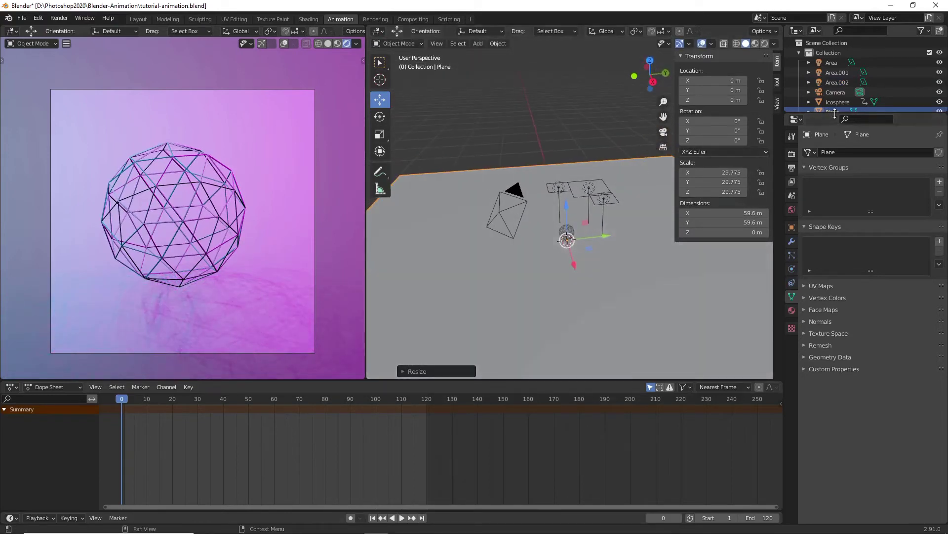
Step: Show the selectability toggles in the outliner and make the ground plane unselectable
drag(914, 113, 914, 176)
click(922, 31)
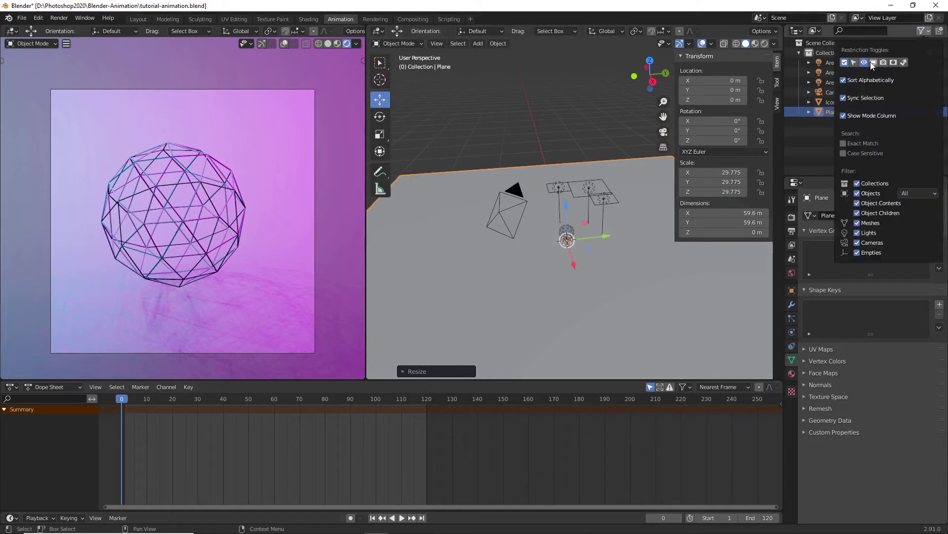
click(829, 123)
click(904, 113)
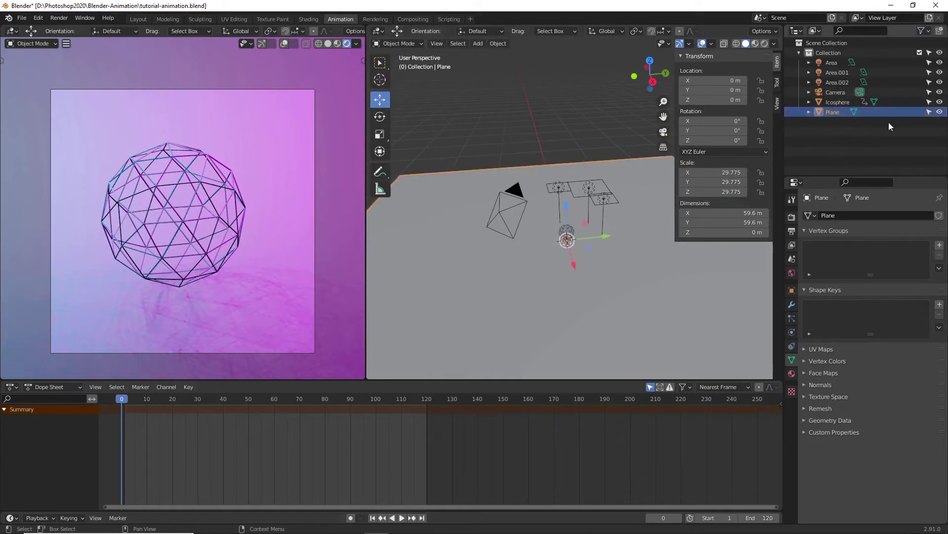
click(929, 113)
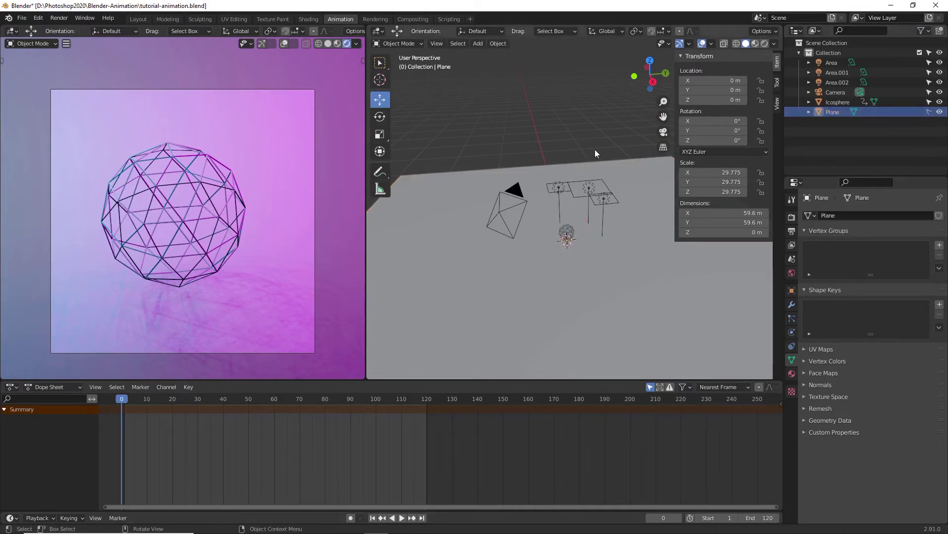
Step: Paste the copied textured plane into the scene and move it away along Y to about 126.9 m
mouse_move(594, 149)
middle_down()
mouse_move(601, 171)
mouse_move(623, 167)
mouse_move(629, 125)
mouse_move(550, 153)
mouse_move(581, 158)
mouse_move(603, 186)
mouse_move(461, 169)
mouse_move(568, 165)
mouse_move(564, 156)
mouse_move(585, 163)
mouse_move(553, 172)
mouse_move(529, 161)
mouse_move(568, 170)
mouse_move(477, 178)
mouse_move(529, 153)
mouse_move(494, 143)
mouse_move(583, 143)
middle_up()
middle_drag(546, 131, 485, 151)
key(ctrl+v)
scroll(504, 153, down, 5)
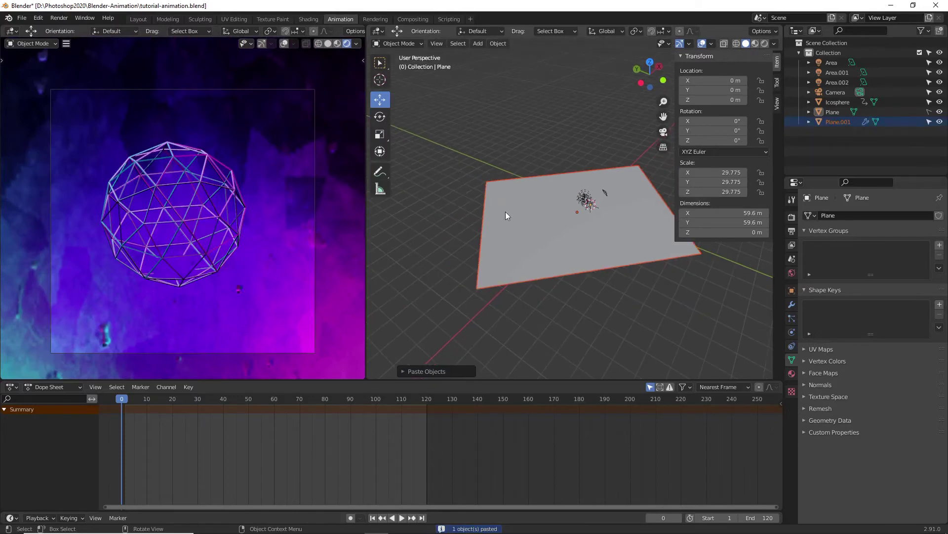
click(530, 227)
click(516, 168)
click(519, 207)
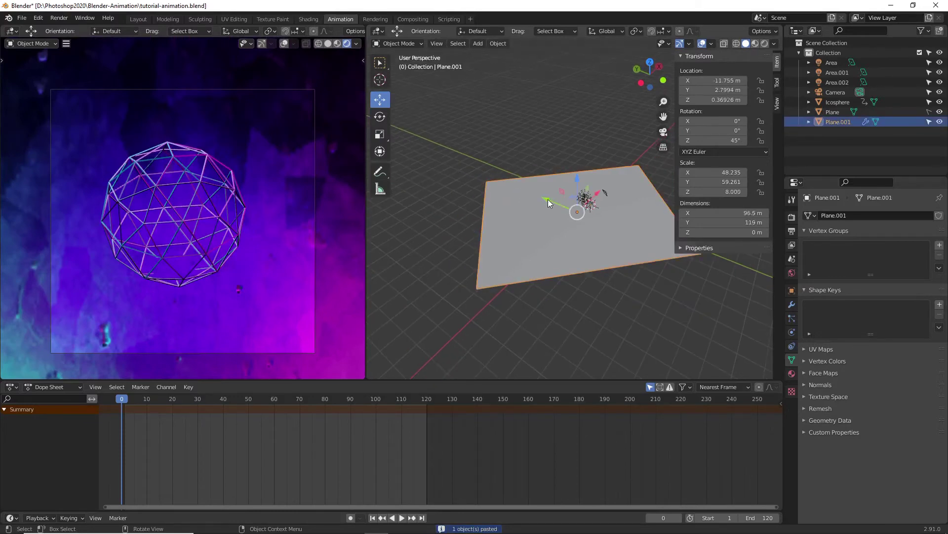
drag(548, 203, 443, 157)
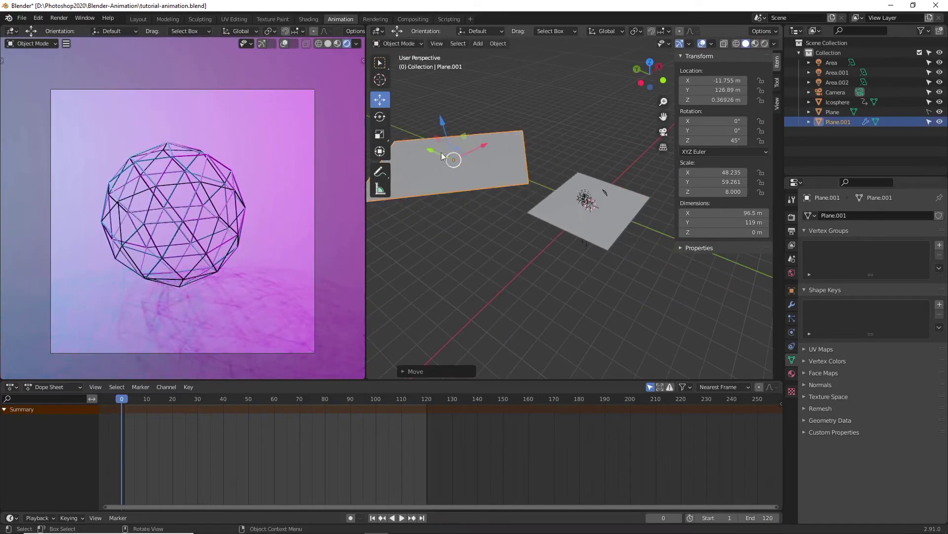
click(476, 215)
middle_drag(476, 216, 565, 158)
click(556, 161)
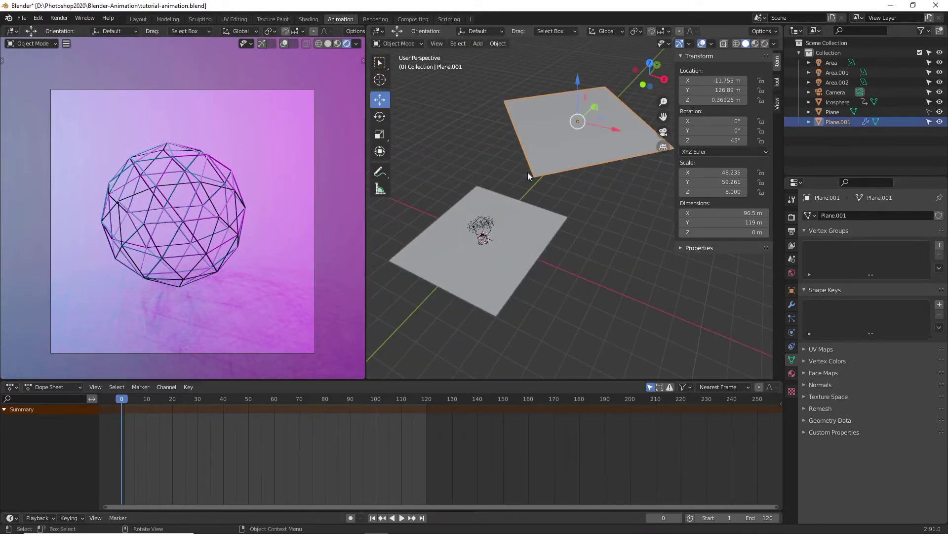
Step: Make the ground plane selectable again and assign it the existing "metal" material
click(793, 375)
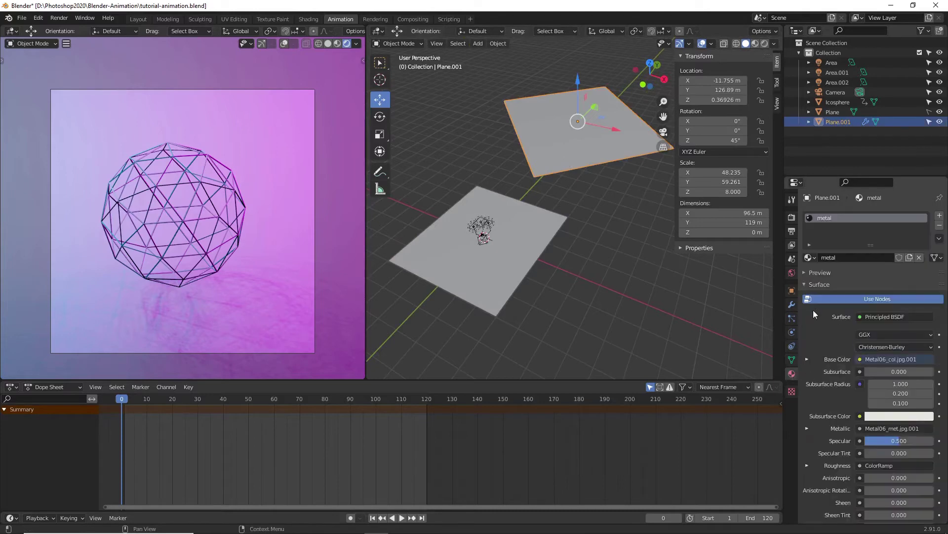
click(562, 266)
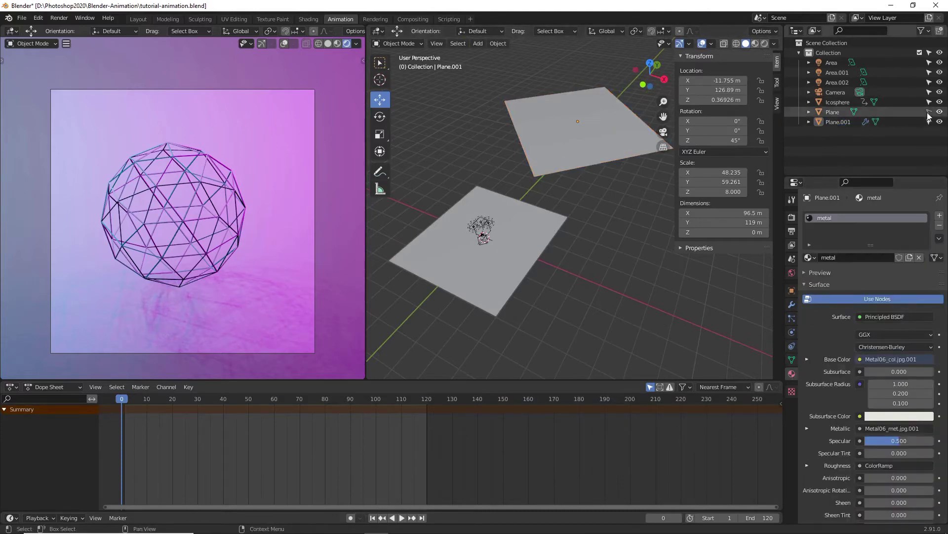
click(529, 256)
scroll(530, 256, up, 5)
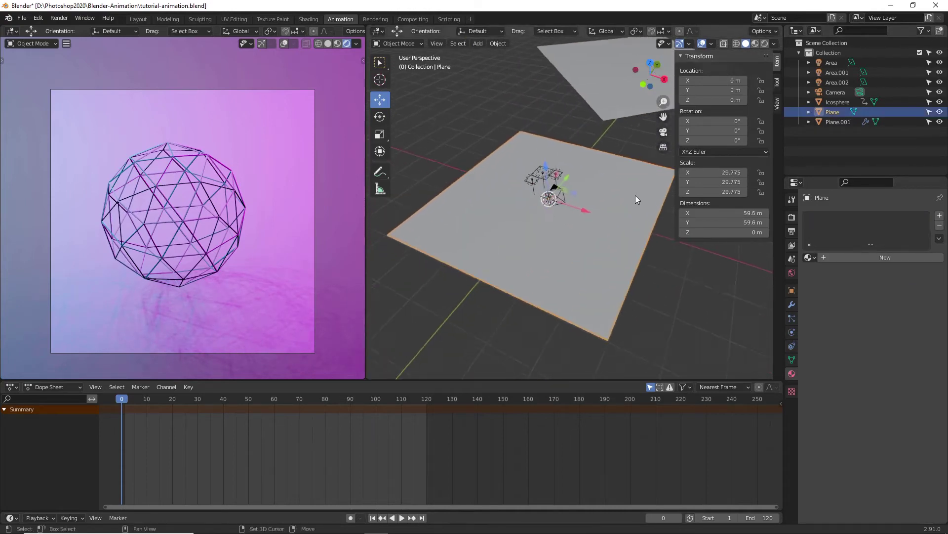
click(808, 258)
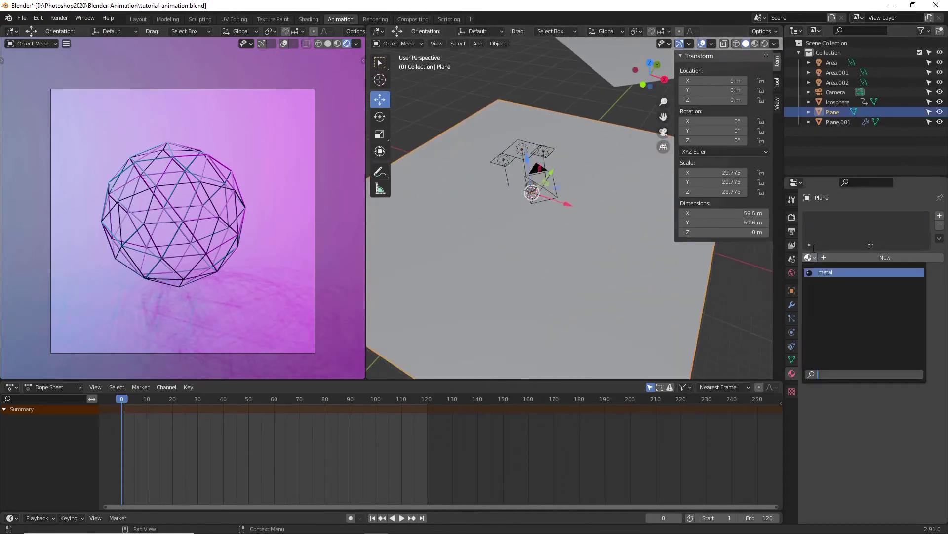
click(827, 273)
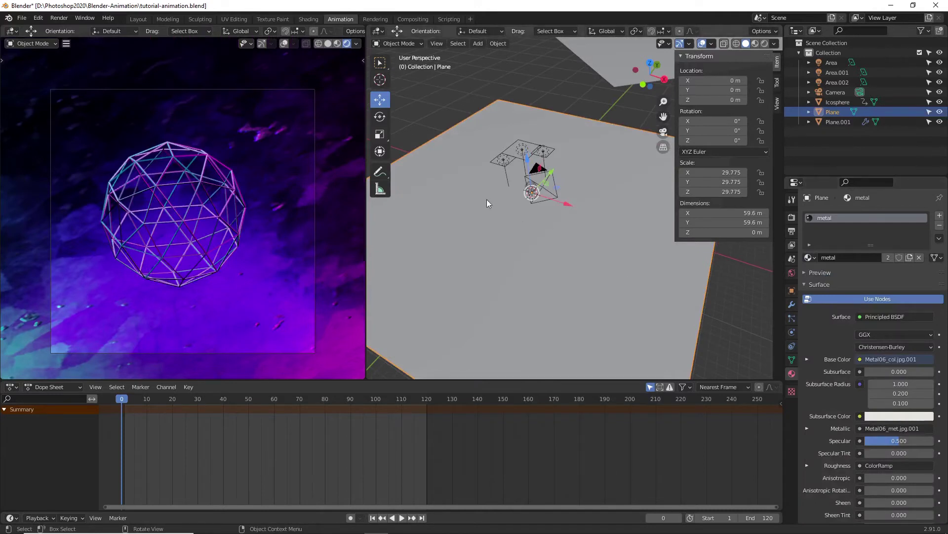
Step: Lock the metal-textured ground plane against selection again
scroll(511, 203, down, 3)
scroll(564, 210, up, 3)
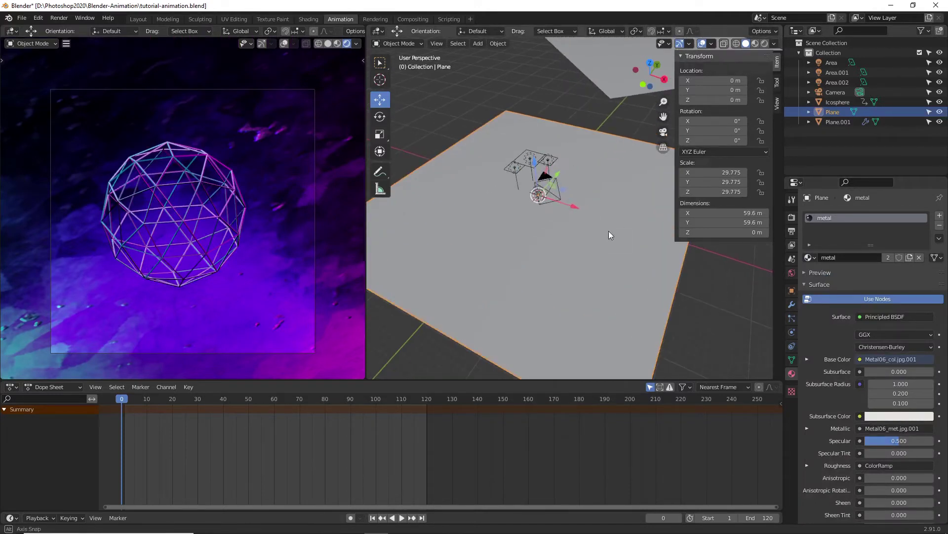
middle_drag(608, 230, 630, 212)
click(930, 111)
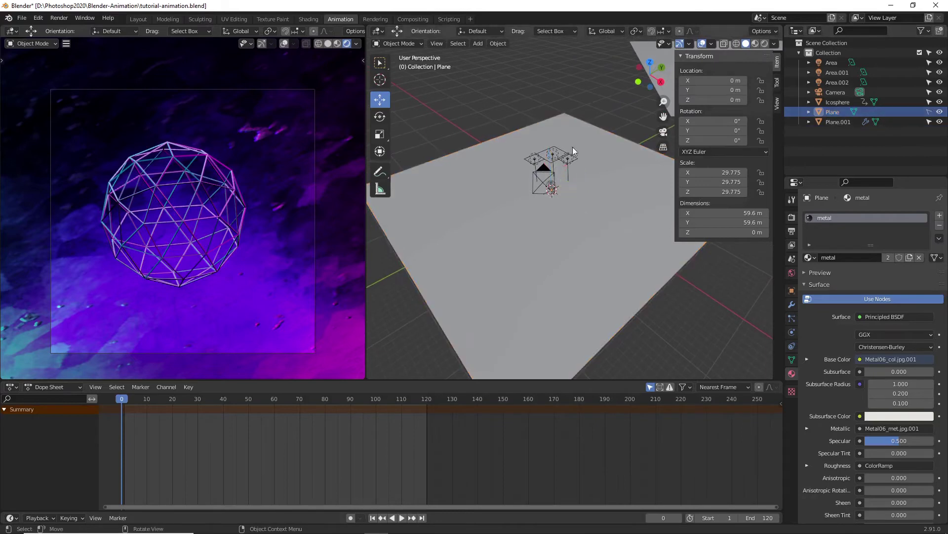
Step: Select the wireframe icosphere and switch the scene's render engine to Cycles
middle_drag(577, 96, 563, 208)
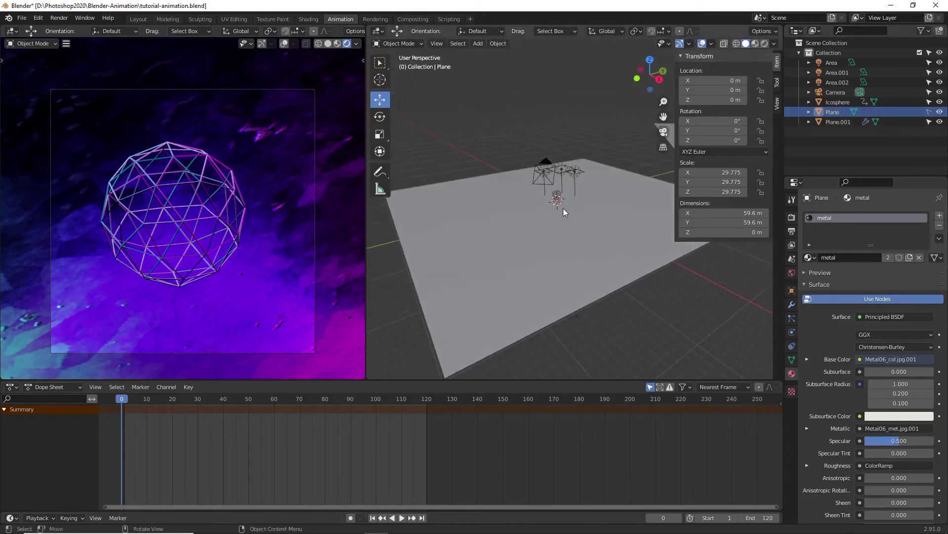
scroll(560, 209, down, 1)
mouse_move(508, 198)
middle_down()
mouse_move(561, 209)
mouse_move(524, 199)
mouse_move(503, 212)
mouse_move(487, 203)
mouse_move(507, 204)
middle_up()
scroll(517, 209, up, 5)
scroll(573, 197, up, 4)
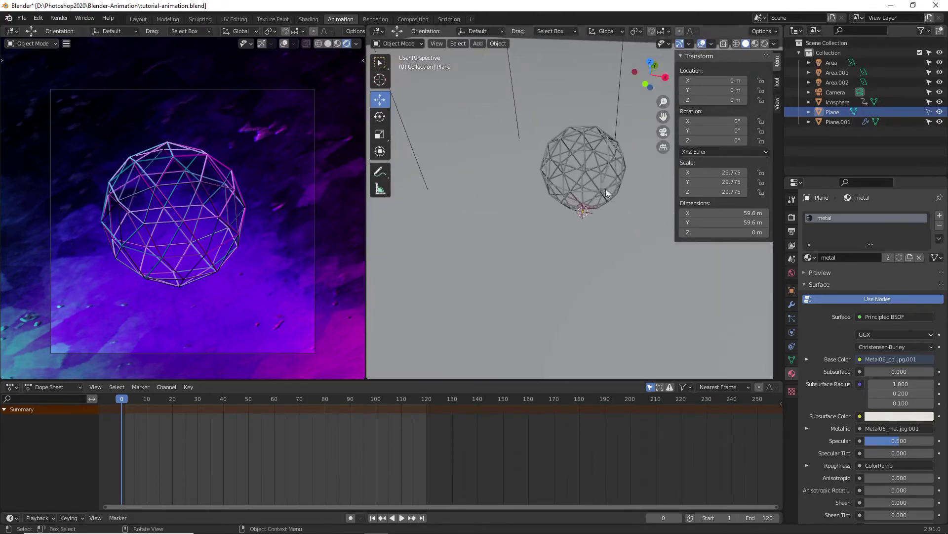
middle_drag(602, 171, 565, 145)
click(564, 145)
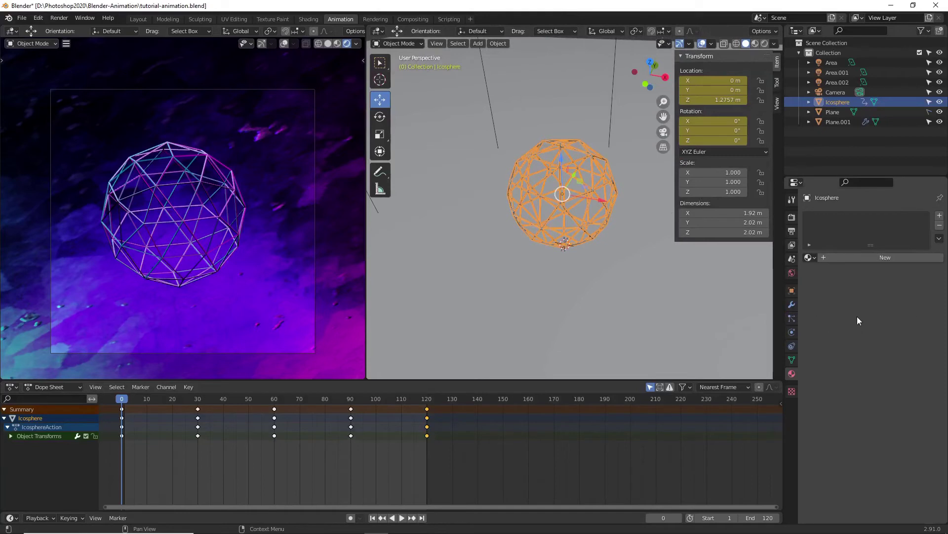
click(792, 218)
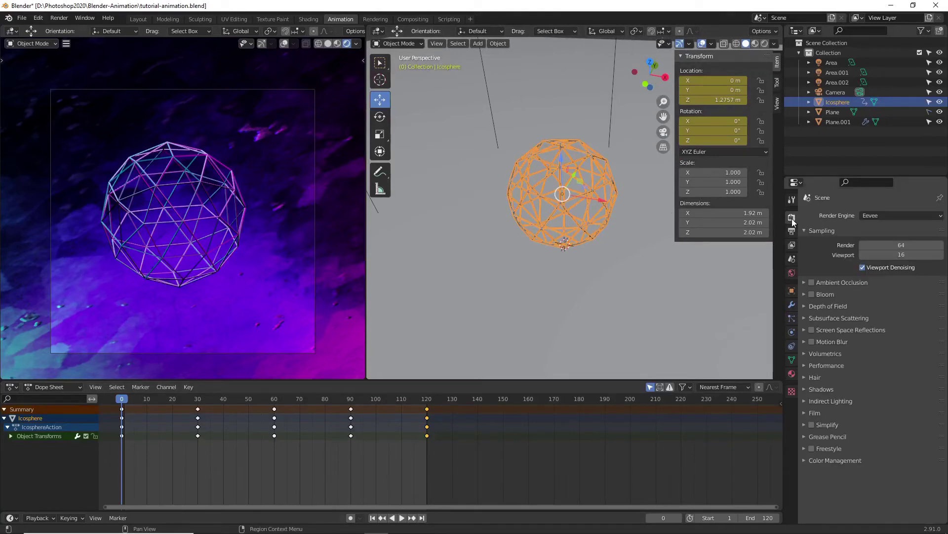
click(877, 215)
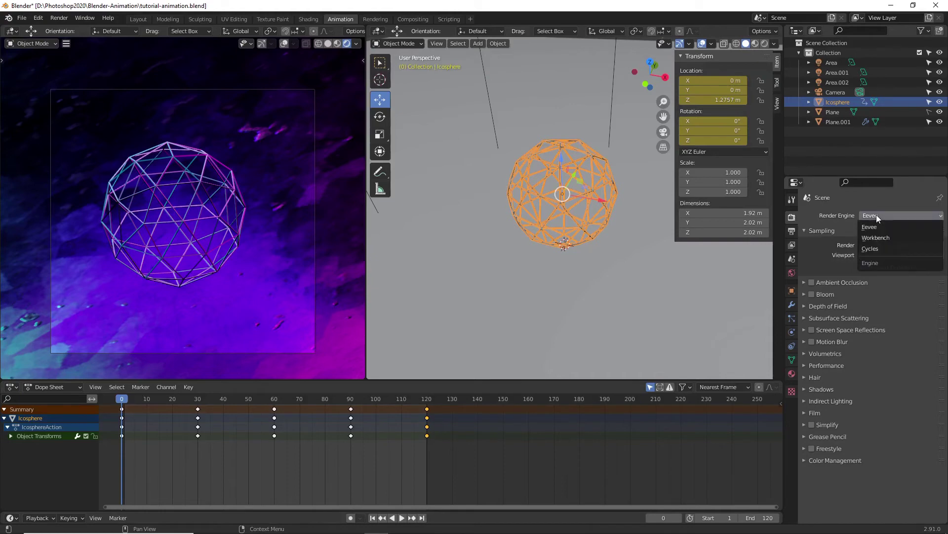
click(885, 249)
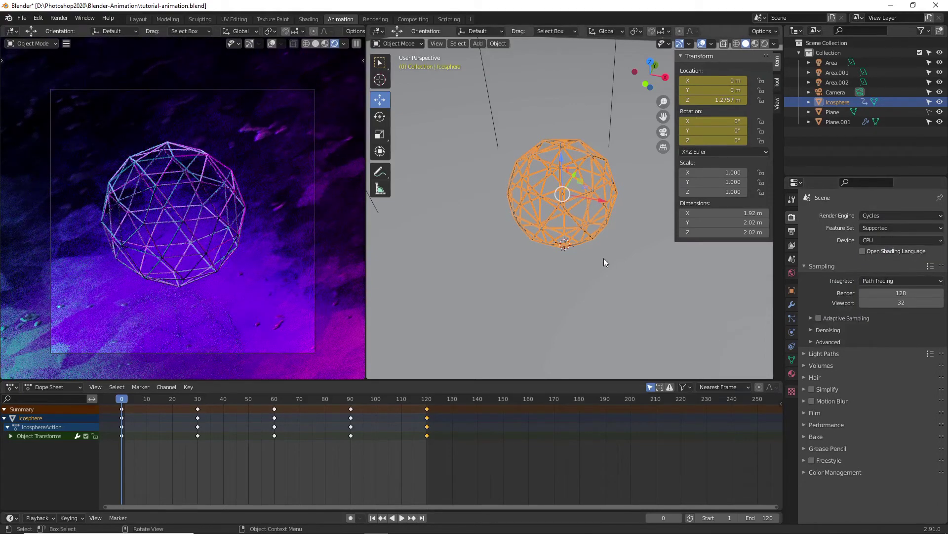
Step: Give the icosphere a new material with an Emission surface and a strength of 10
middle_drag(603, 258, 591, 212)
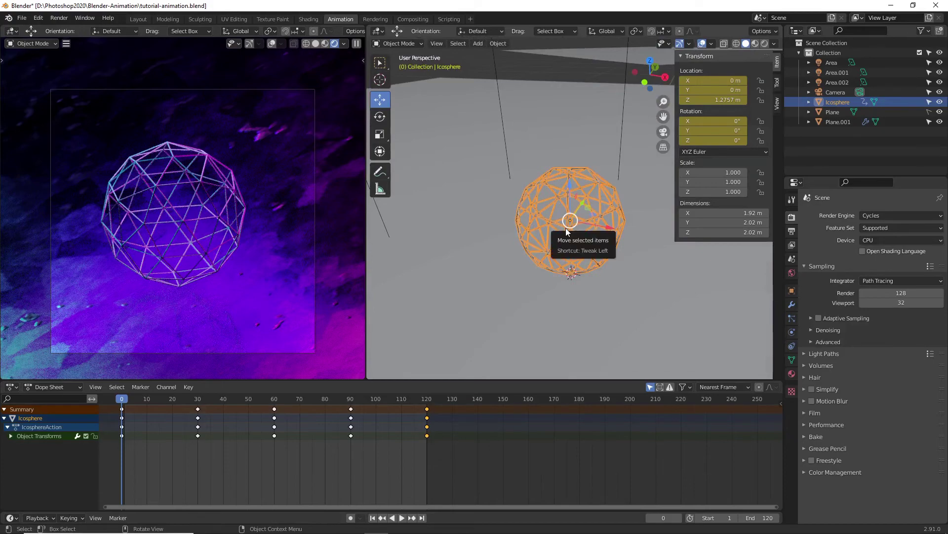
click(792, 374)
click(845, 248)
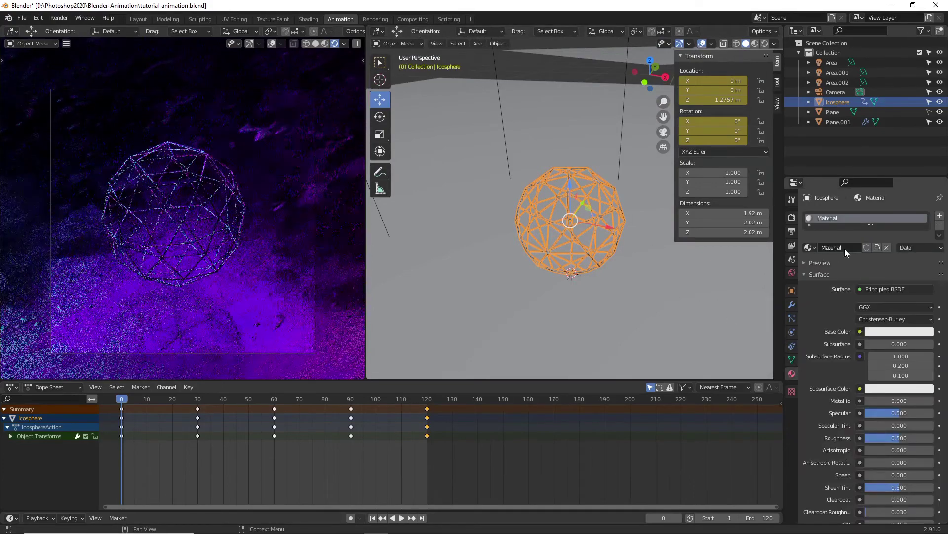
click(880, 285)
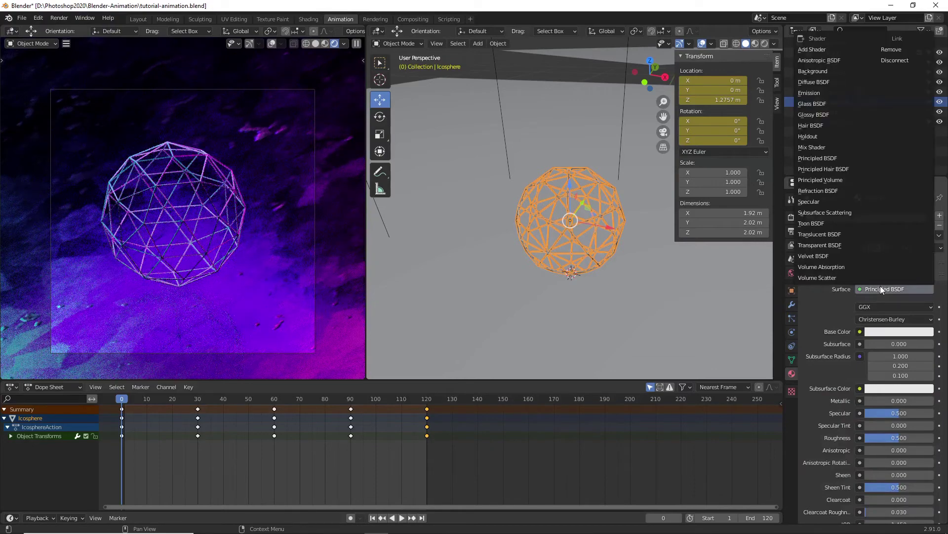
click(826, 92)
click(894, 319)
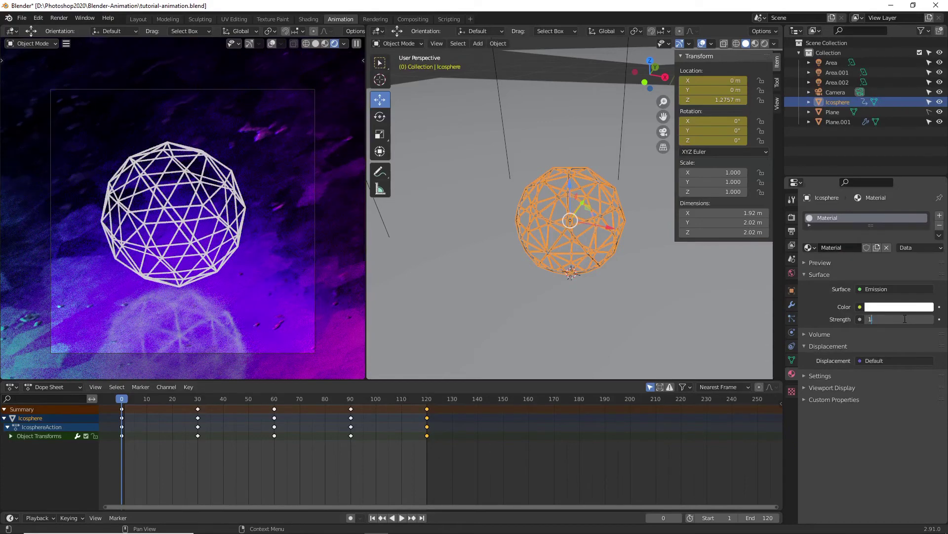
text(0)
key(Return)
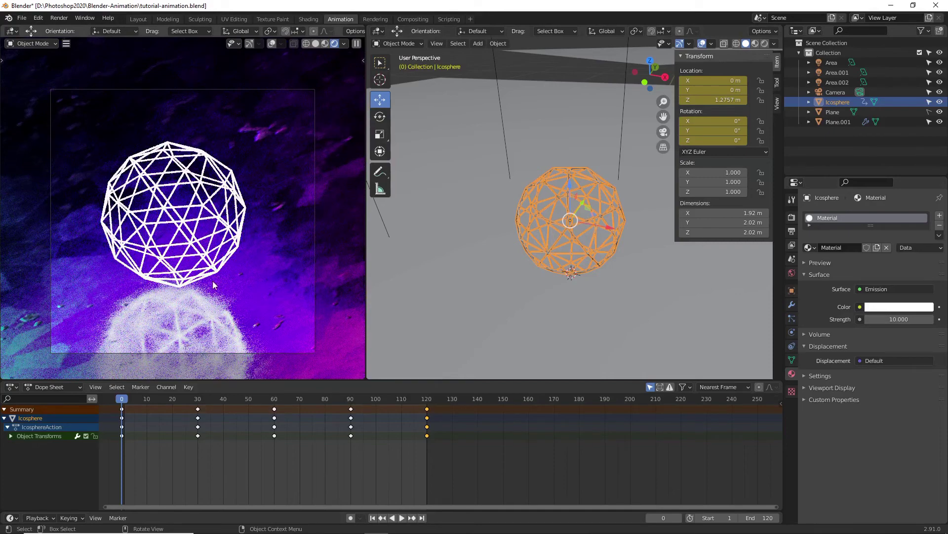
Step: Move the three area lights together away from the icosphere, placing the magenta light at about X -6.14 m, Y 10.9 m
scroll(214, 285, down, 2)
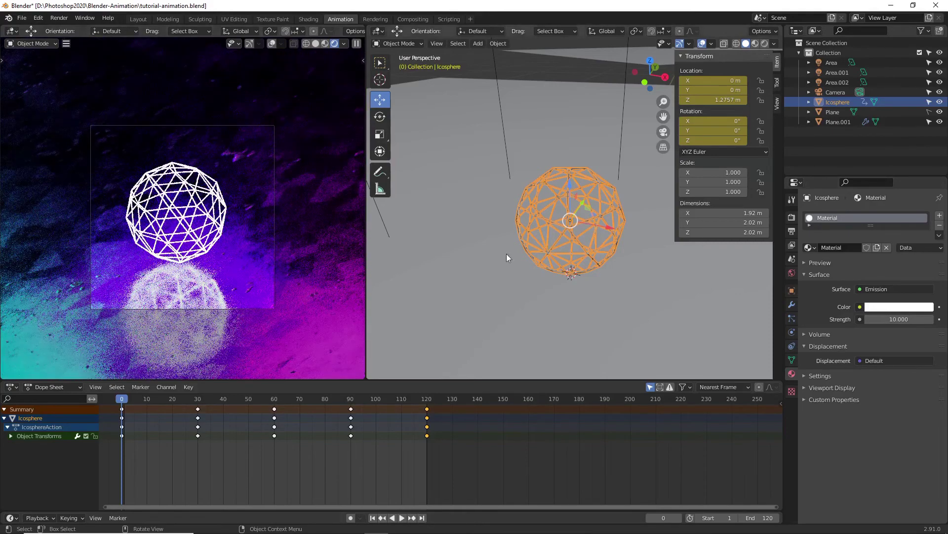
scroll(581, 240, up, 1)
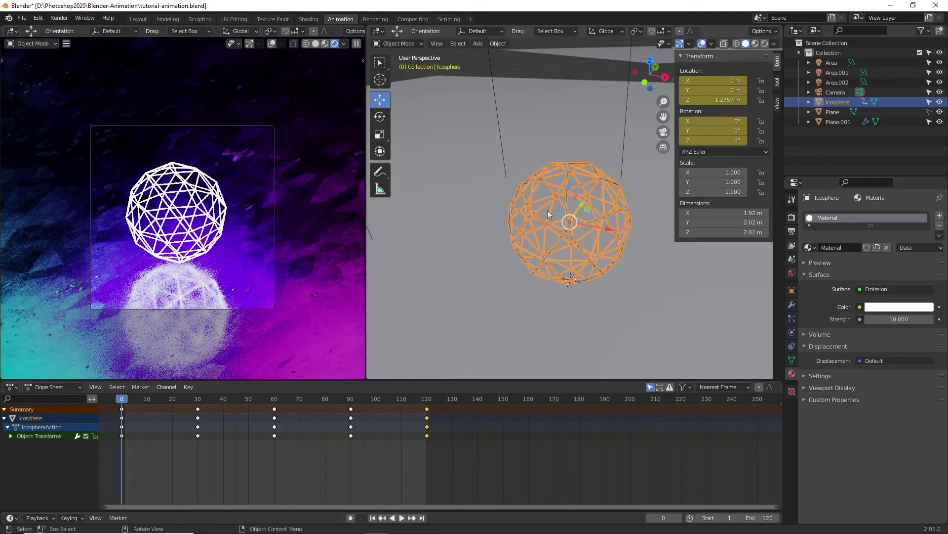
mouse_move(632, 247)
middle_down()
mouse_move(619, 233)
mouse_move(634, 246)
middle_up()
scroll(624, 217, down, 4)
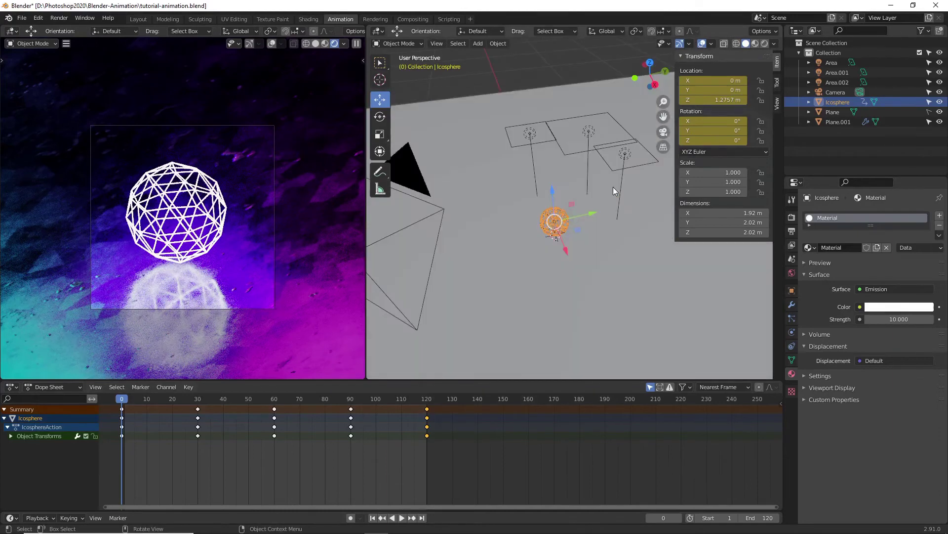
middle_drag(613, 186, 483, 148)
click(484, 149)
shift+click(537, 154)
shift+click(558, 197)
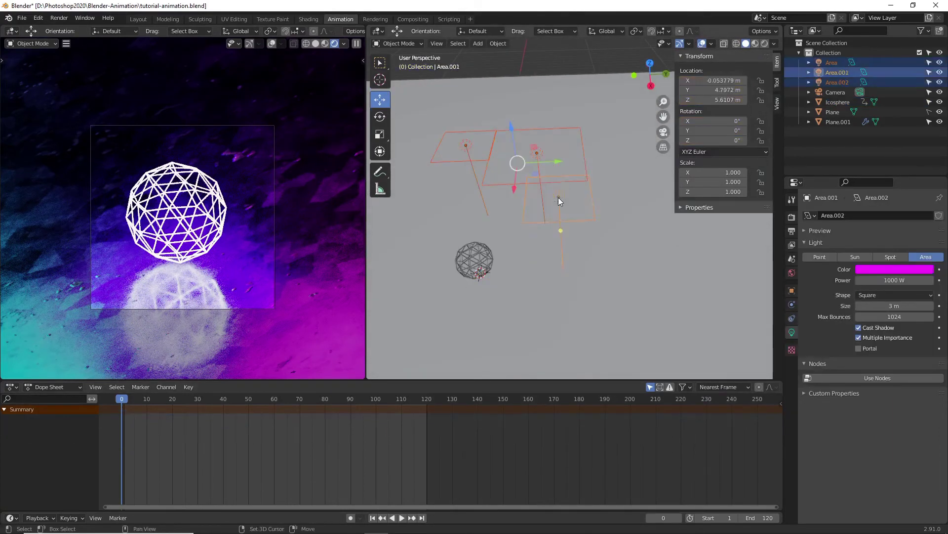
drag(559, 164, 624, 161)
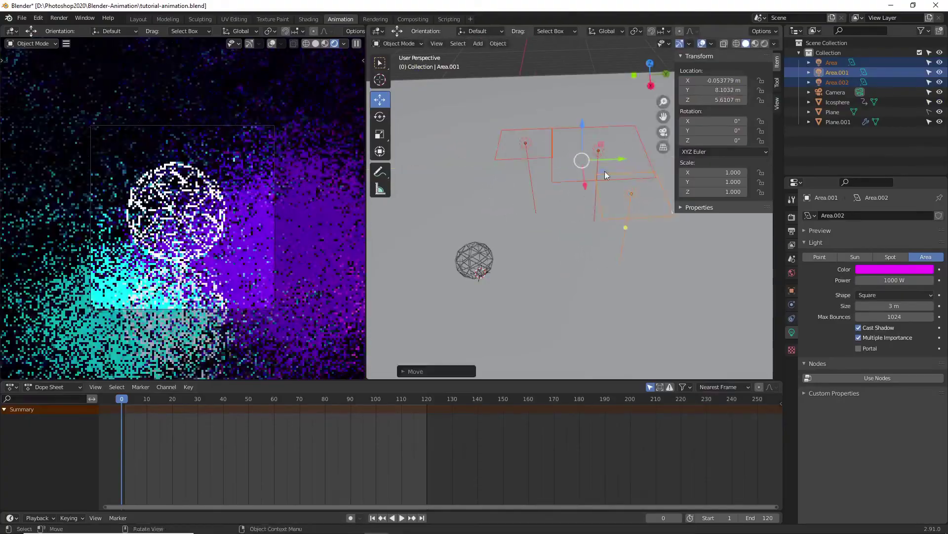
drag(587, 186, 576, 141)
drag(618, 113, 648, 101)
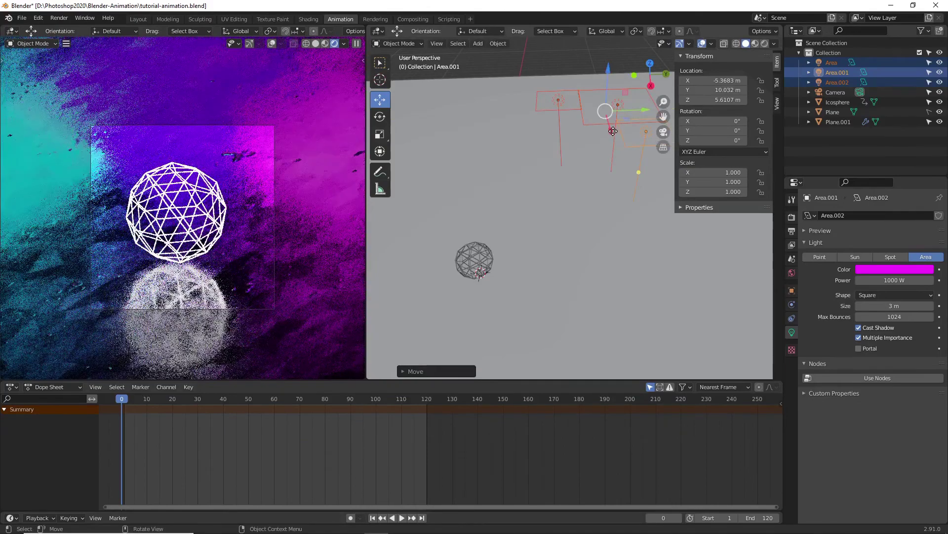
drag(613, 129, 653, 115)
Step: Select only the blue-violet area light and set its power to 200 W
click(635, 105)
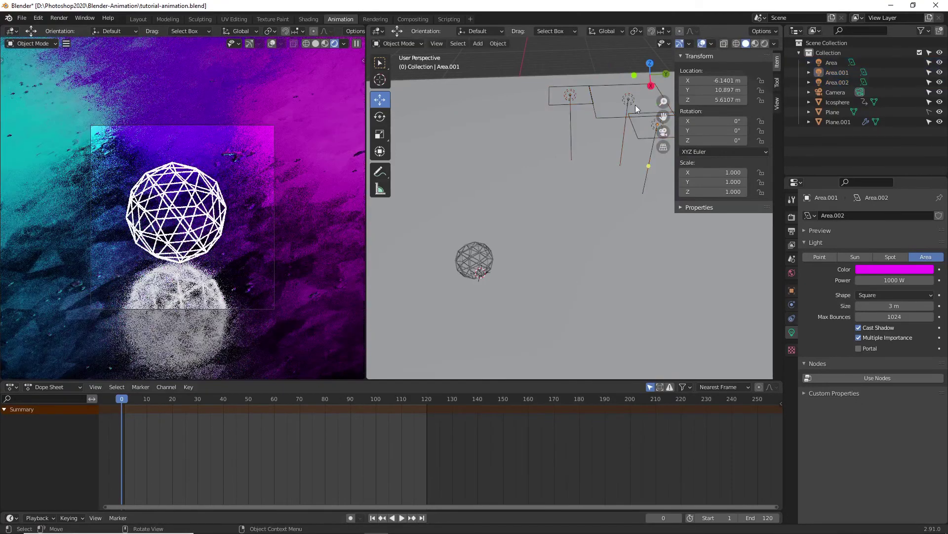
click(636, 105)
click(890, 280)
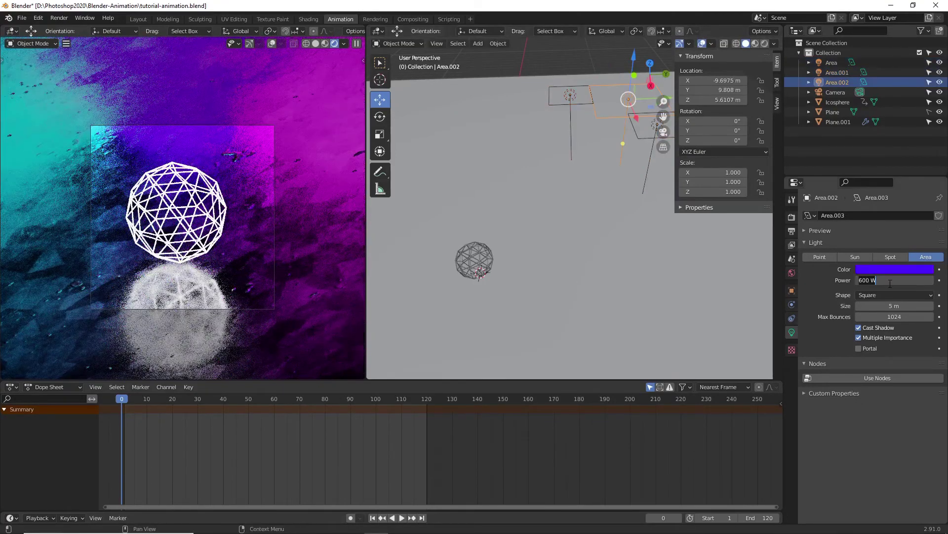
text(200)
key(Return)
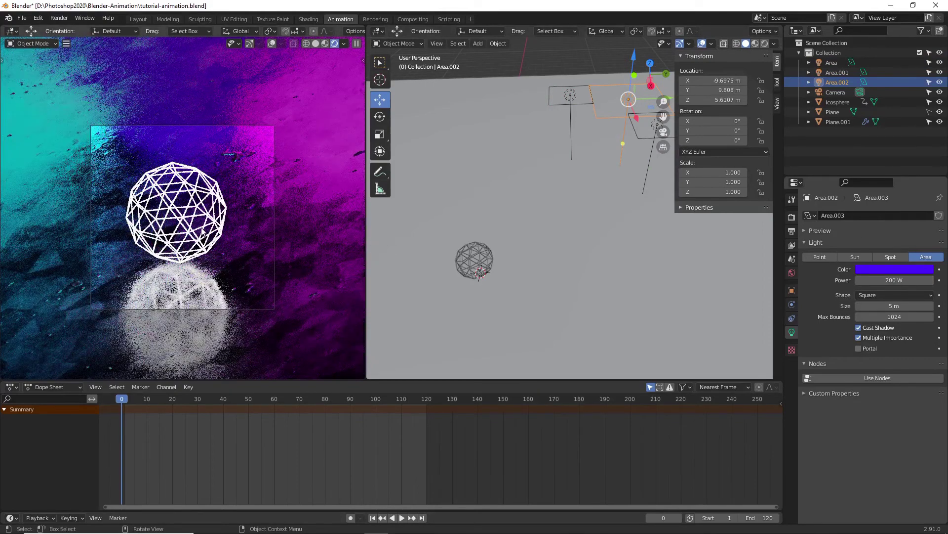
Step: Play back the animation in the camera view with rendered shading, then inspect the wireframe icosphere from another angle
key(space)
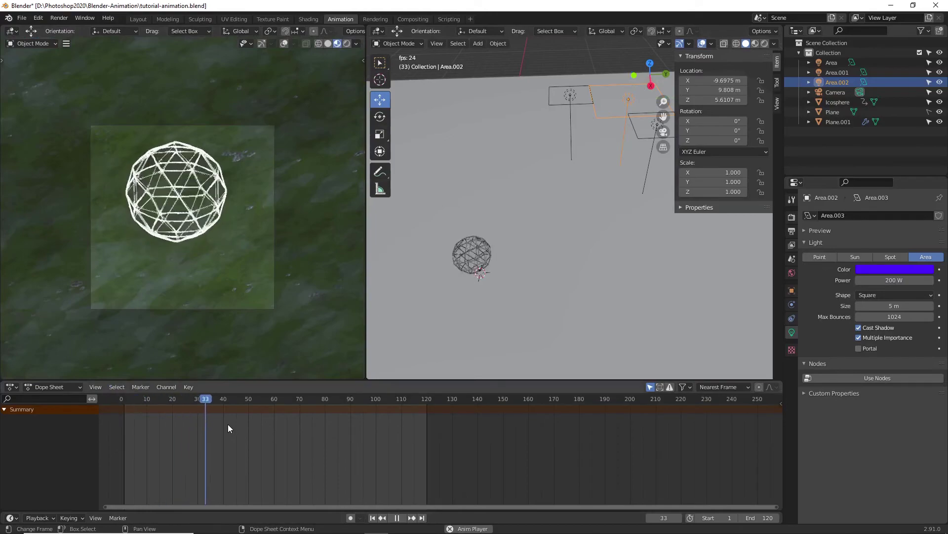
click(347, 44)
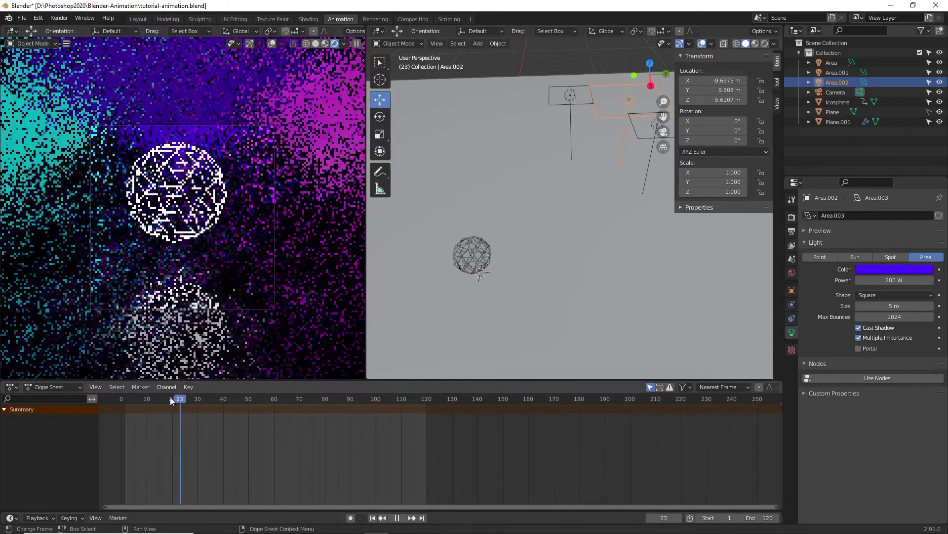
key(space)
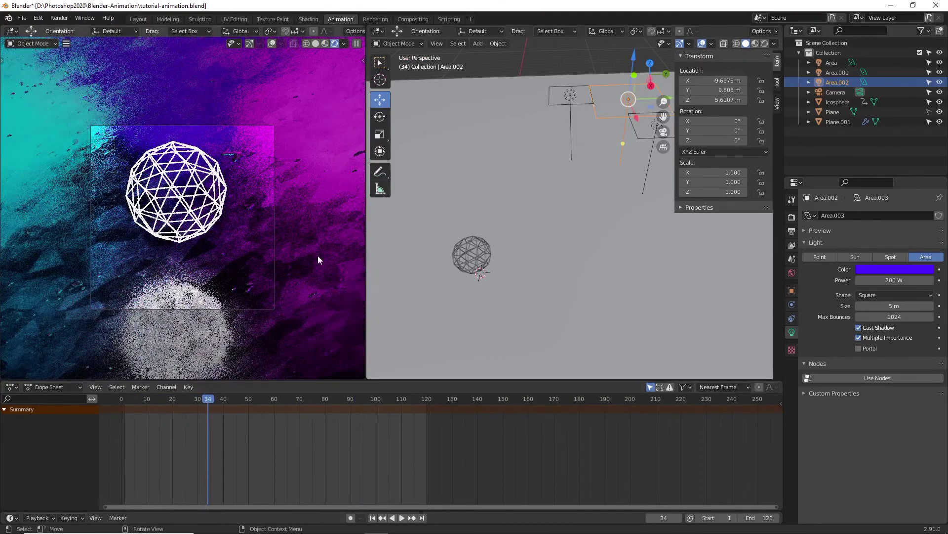
click(470, 244)
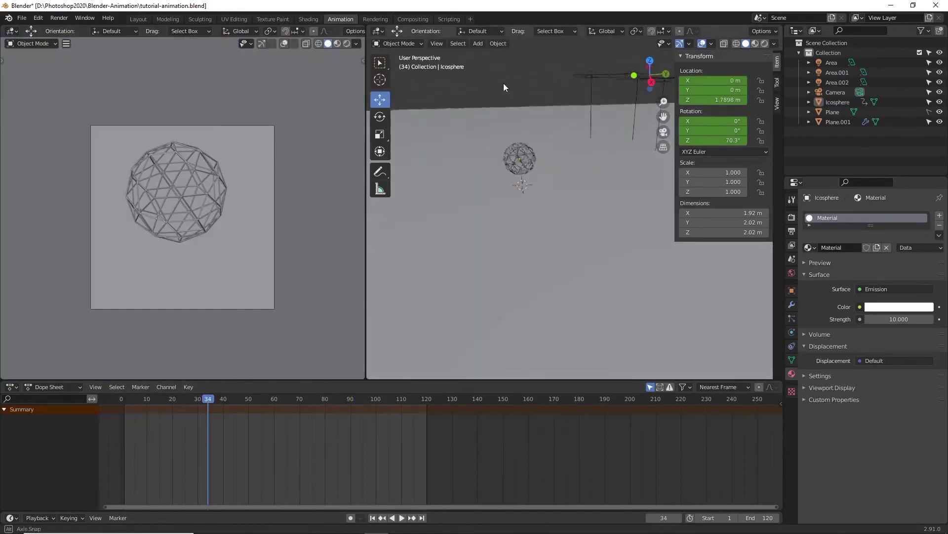
mouse_move(503, 83)
middle_down()
mouse_move(526, 68)
mouse_move(511, 70)
mouse_move(518, 82)
middle_up()
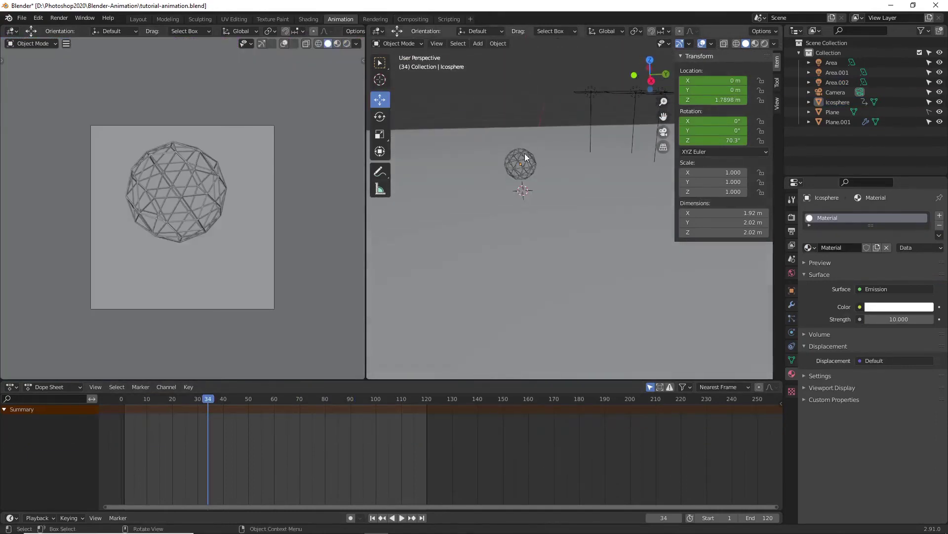
Step: Enable compositing nodes for the scene and add a Glare node to the compositor
click(413, 20)
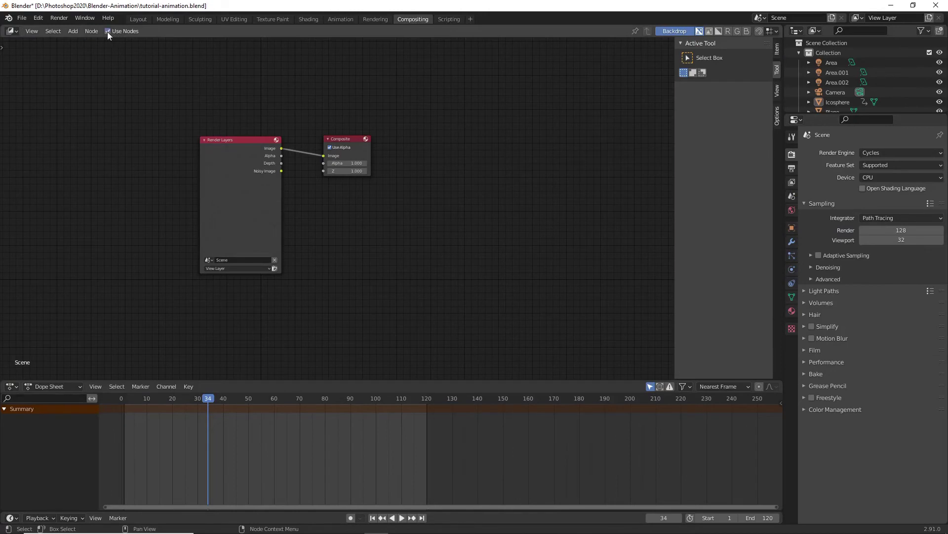
key(Home)
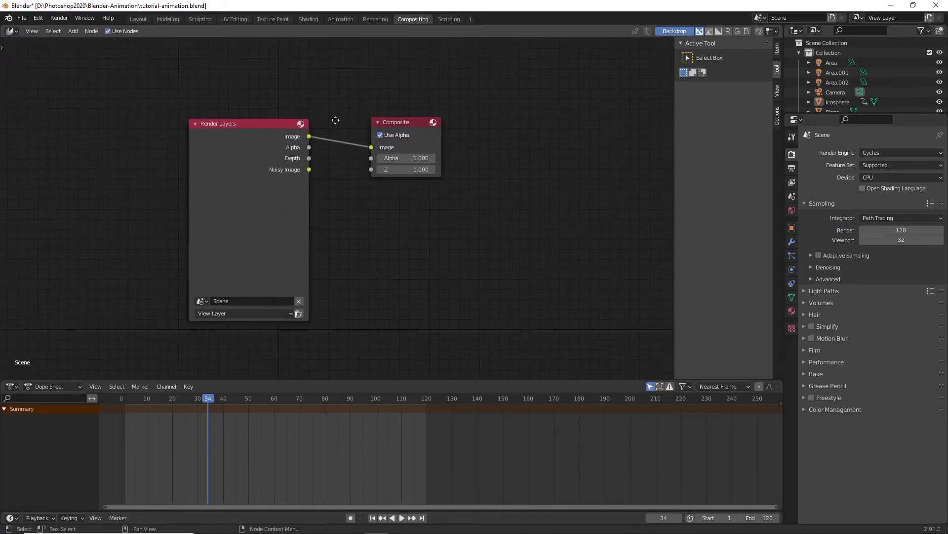
click(73, 31)
click(82, 42)
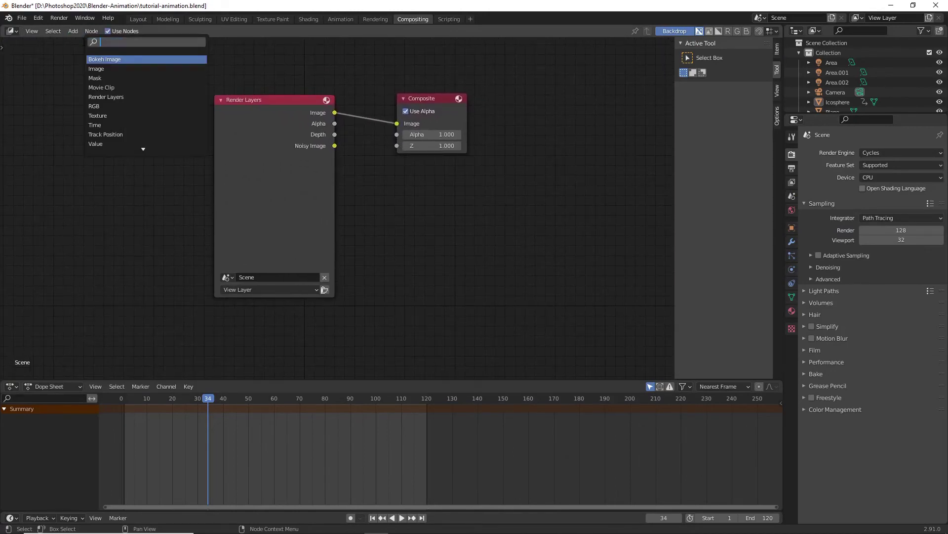
text(glar)
key(Return)
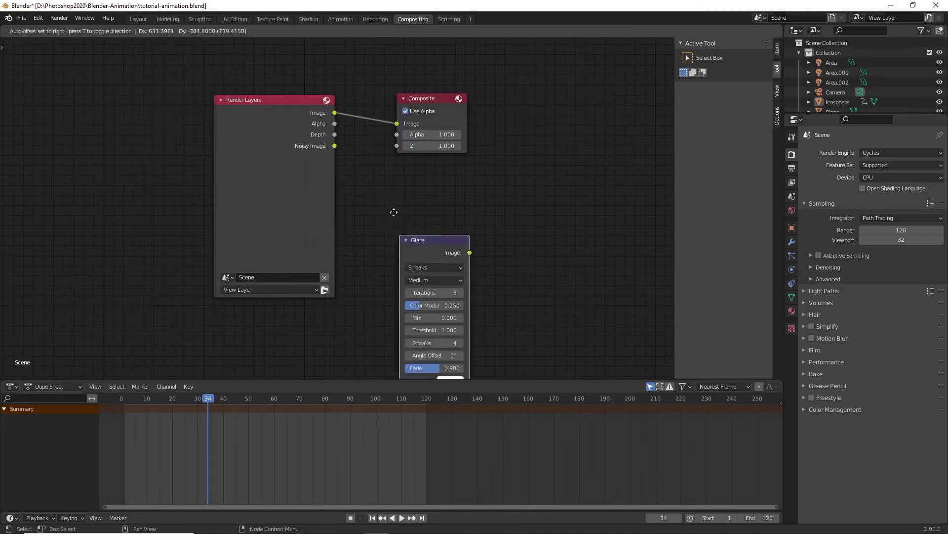
Step: Wire the Glare node between the Render Layers image output and the Composite image input, spacing the three nodes apart
drag(292, 104, 187, 117)
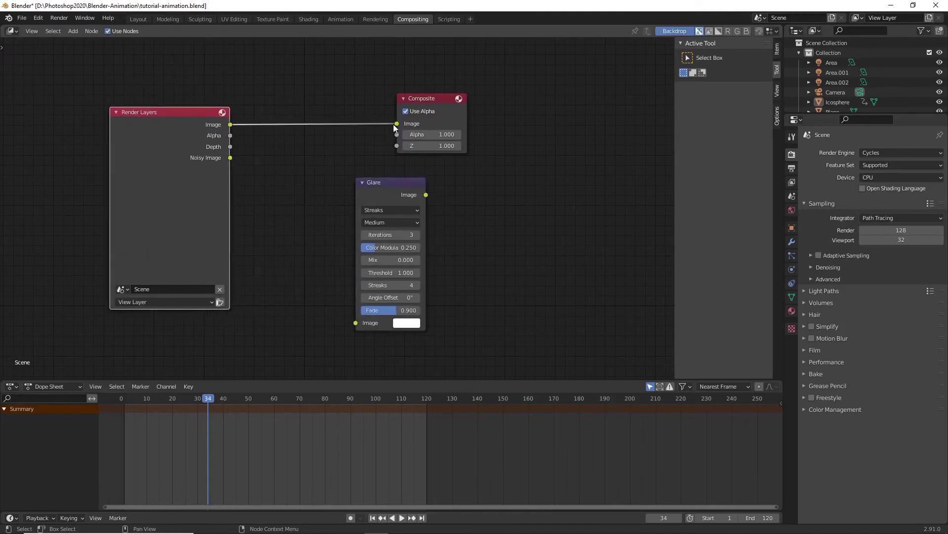
drag(396, 124, 356, 323)
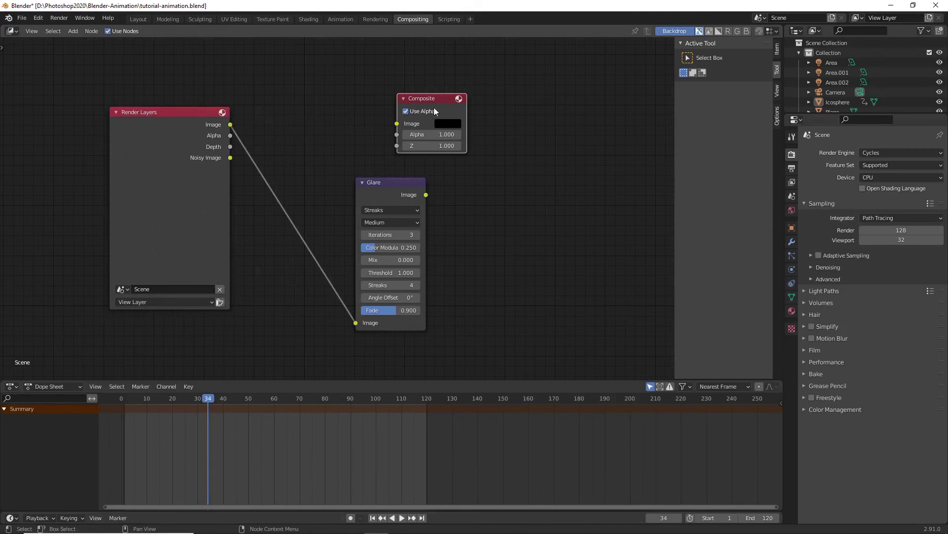
drag(434, 108, 555, 141)
drag(426, 194, 519, 157)
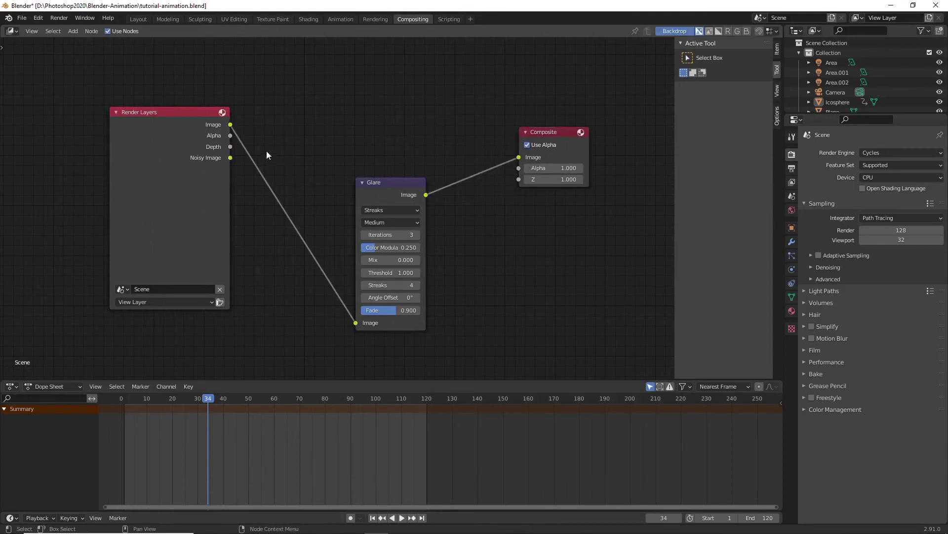
drag(396, 184, 377, 140)
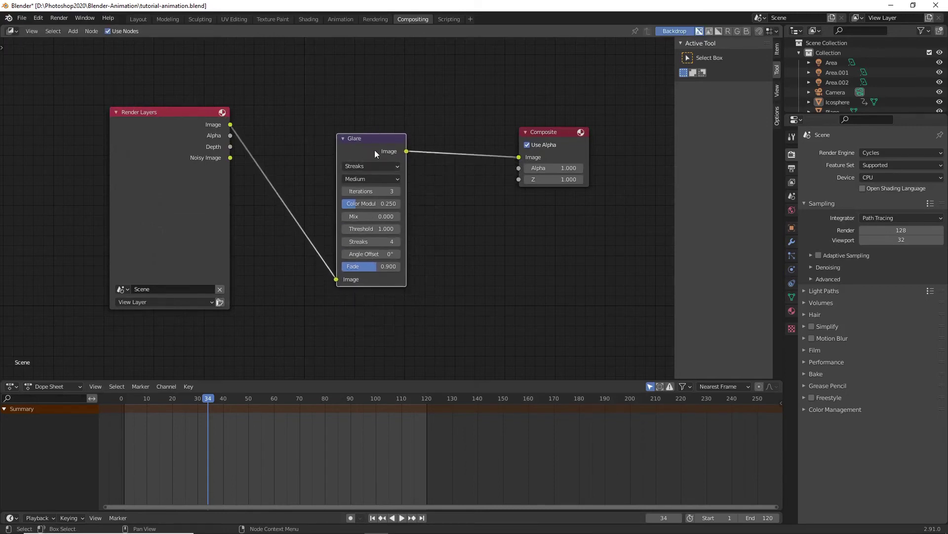
drag(551, 157, 533, 205)
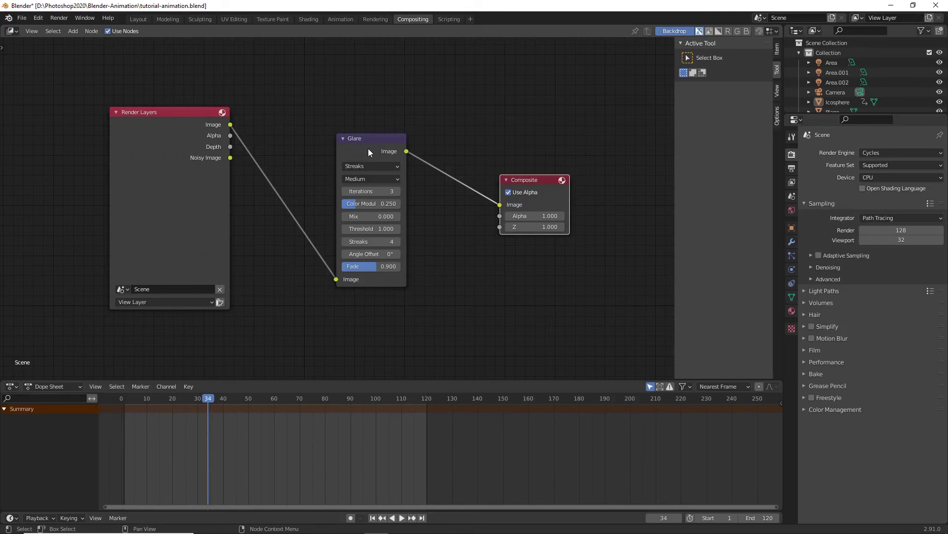
Step: Set the Glare node's type to Fog Glow
click(368, 167)
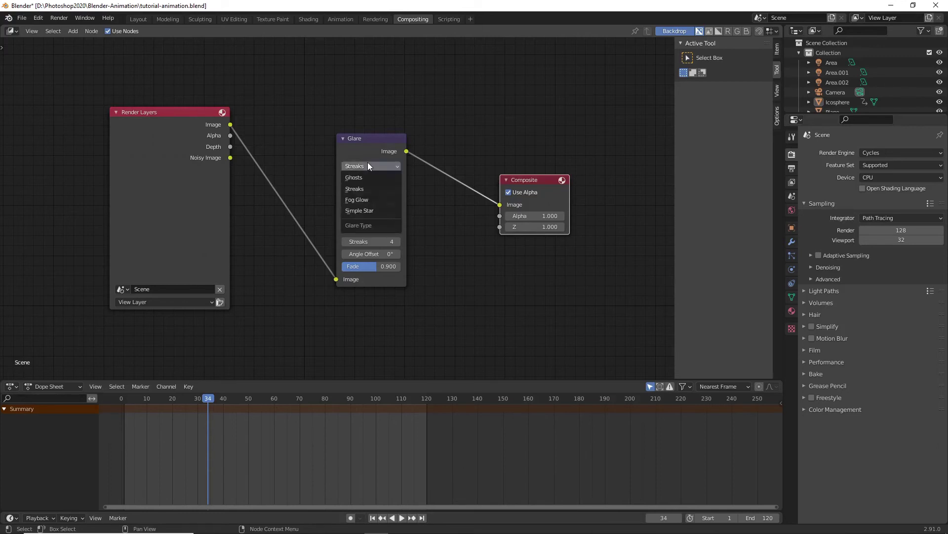
click(375, 199)
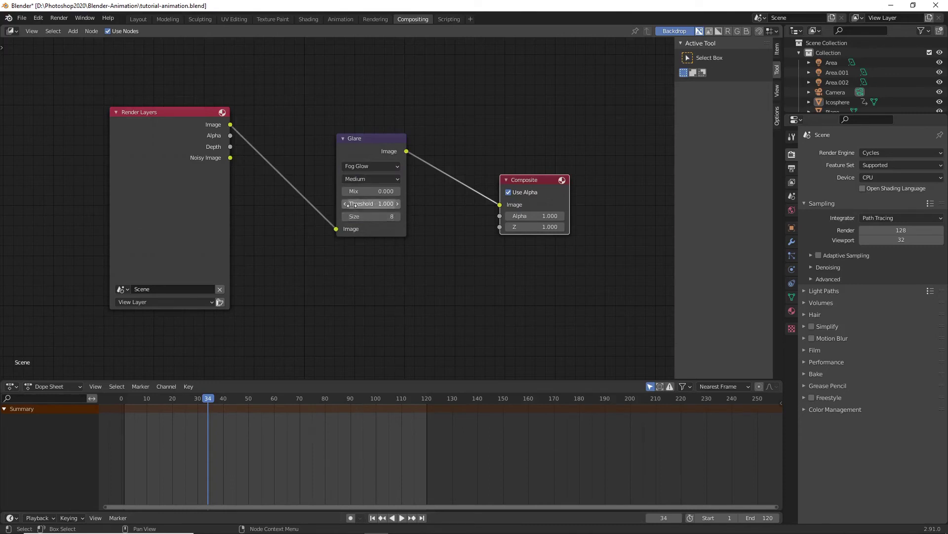
scroll(378, 214, down, 2)
scroll(371, 214, up, 2)
scroll(354, 145, down, 2)
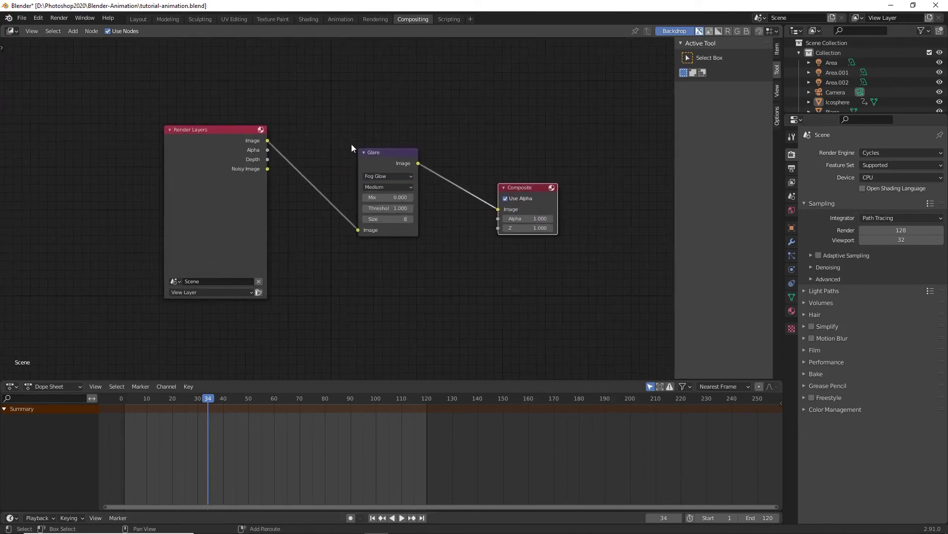
Step: Render the current frame as a still image to check the glow
click(374, 19)
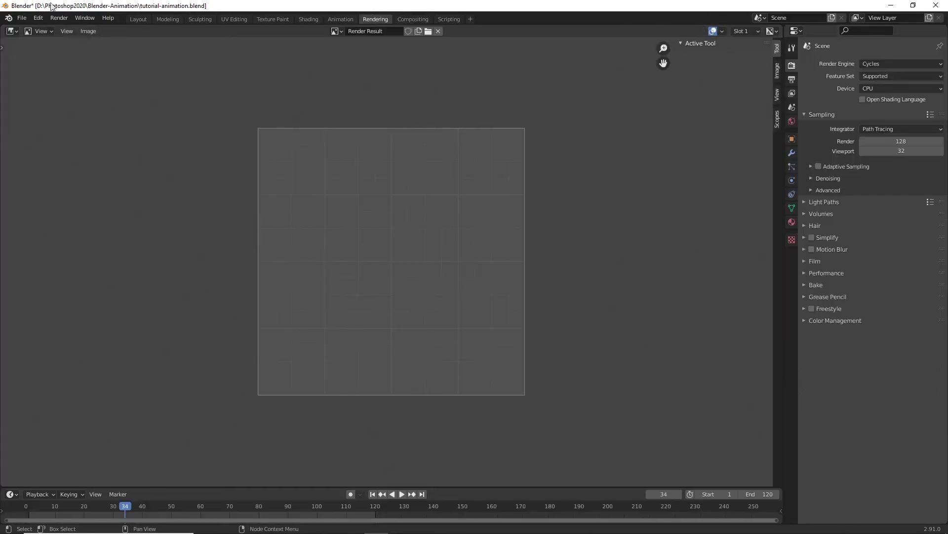
click(59, 17)
click(71, 29)
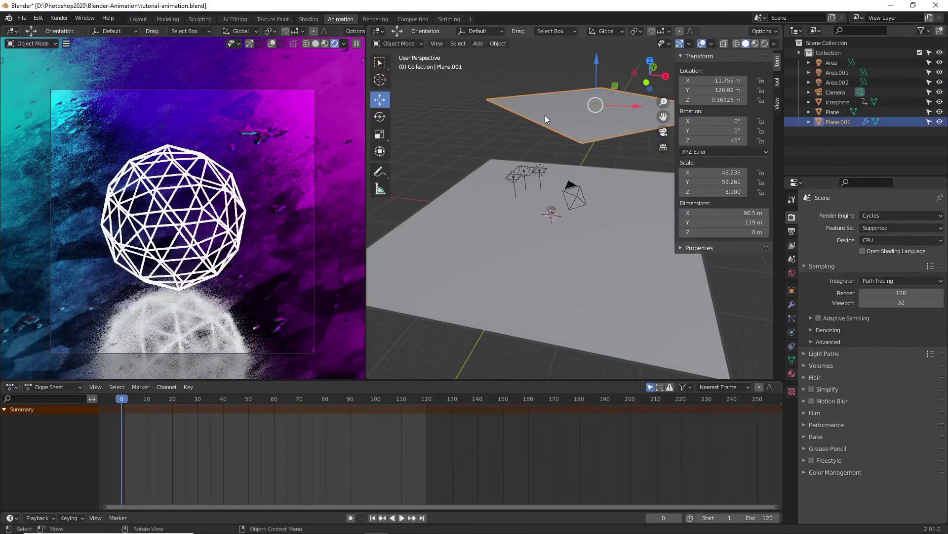
Step: Delete the second plane, Plane.001, hanging beyond the area lights and the ground plane
key(Delete)
middle_drag(548, 141, 519, 149)
middle_drag(614, 165, 539, 146)
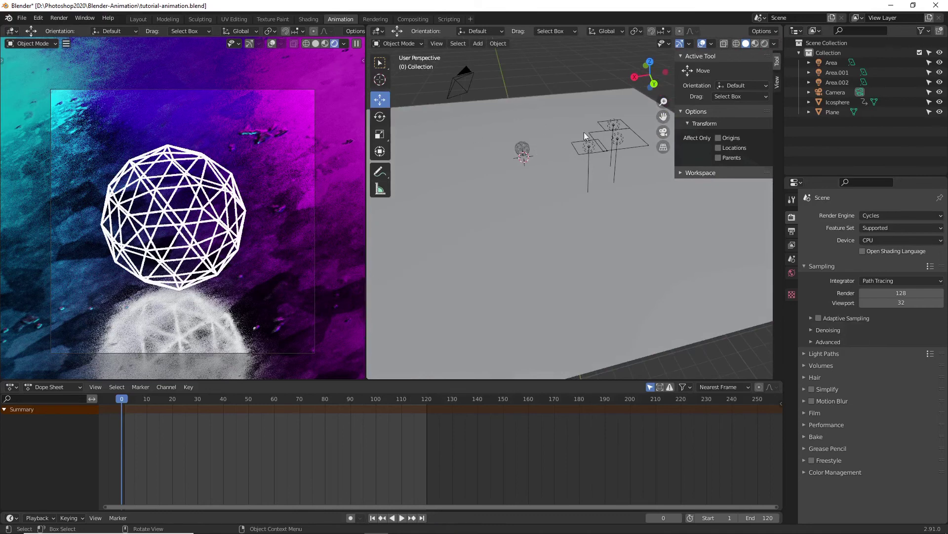
click(616, 124)
click(552, 76)
middle_drag(553, 76, 484, 162)
scroll(581, 177, up, 3)
scroll(557, 179, down, 2)
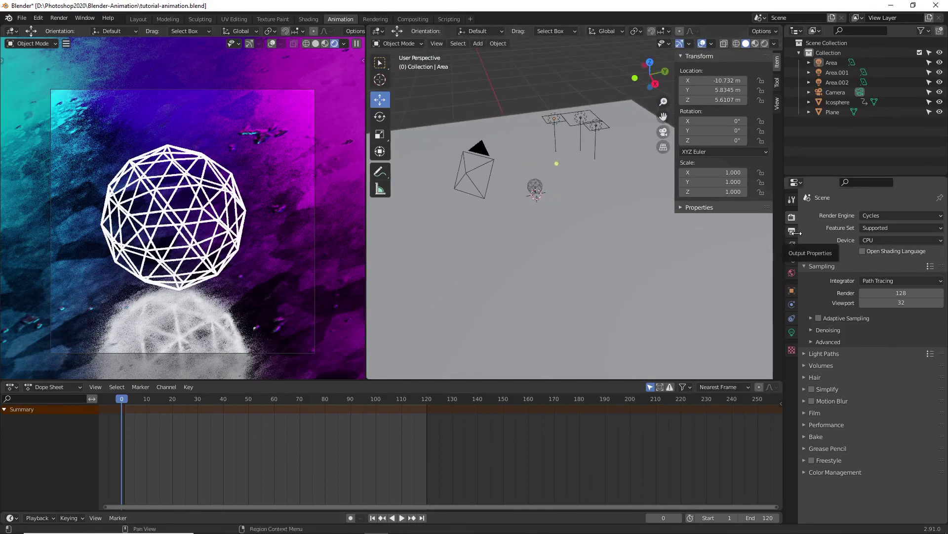
Step: Set the Cycles render samples to 100 and the rendering device to GPU Compute
click(907, 292)
text(100)
key(Return)
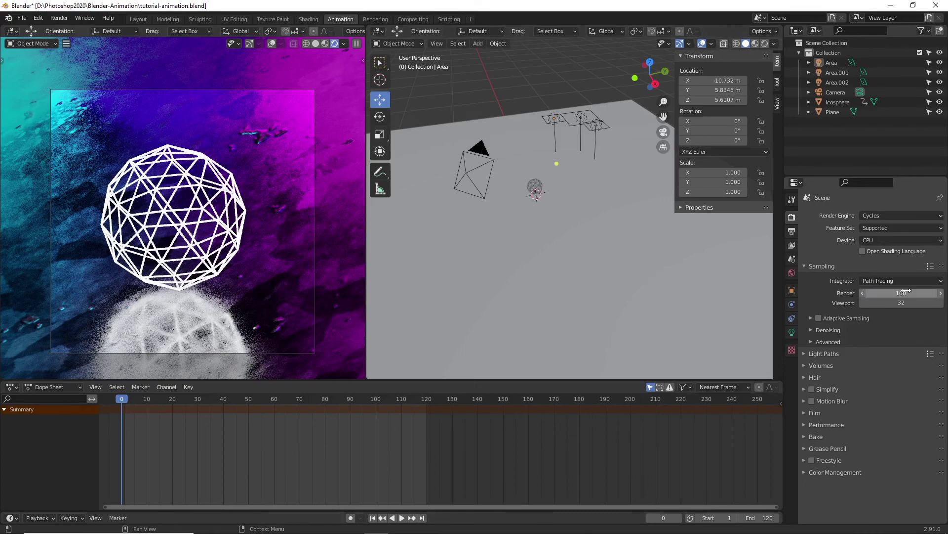
click(877, 241)
click(891, 260)
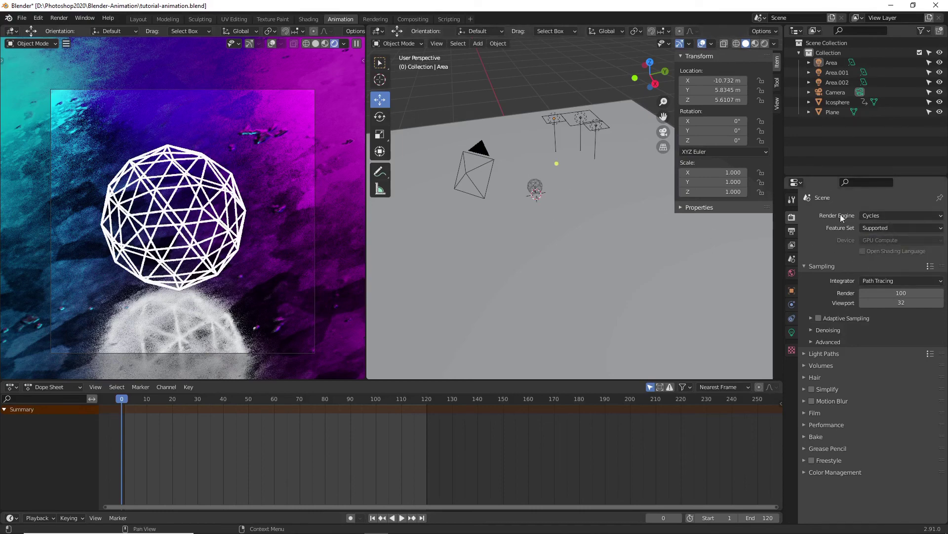
click(889, 228)
click(888, 229)
Step: Limit the diffuse, glossy, transparency and transmission light bounces to 3 each
click(822, 352)
scroll(880, 240, down, 3)
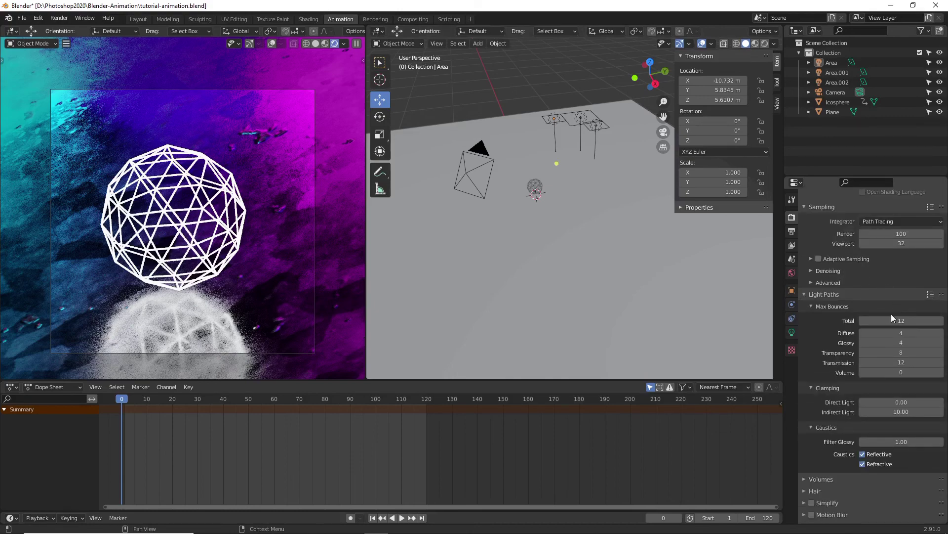
click(917, 364)
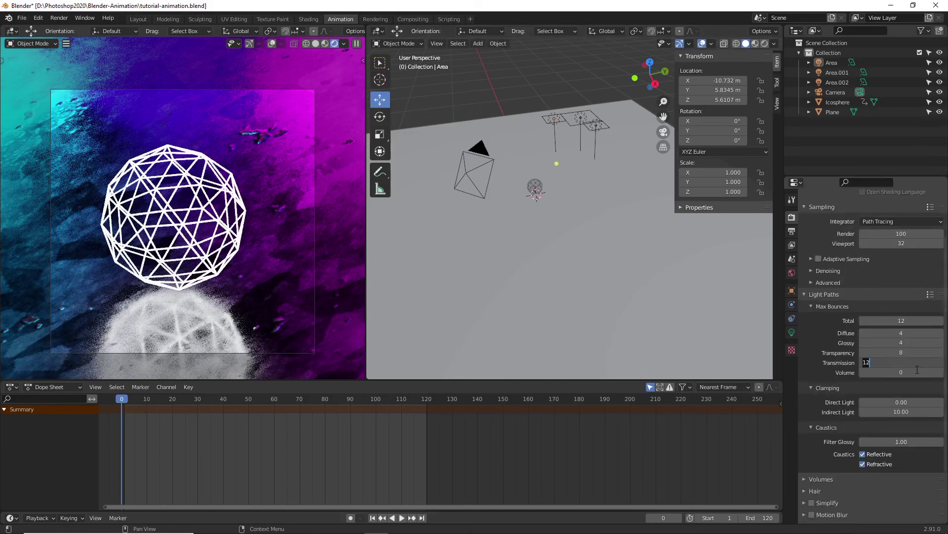
text(3)
key(Return)
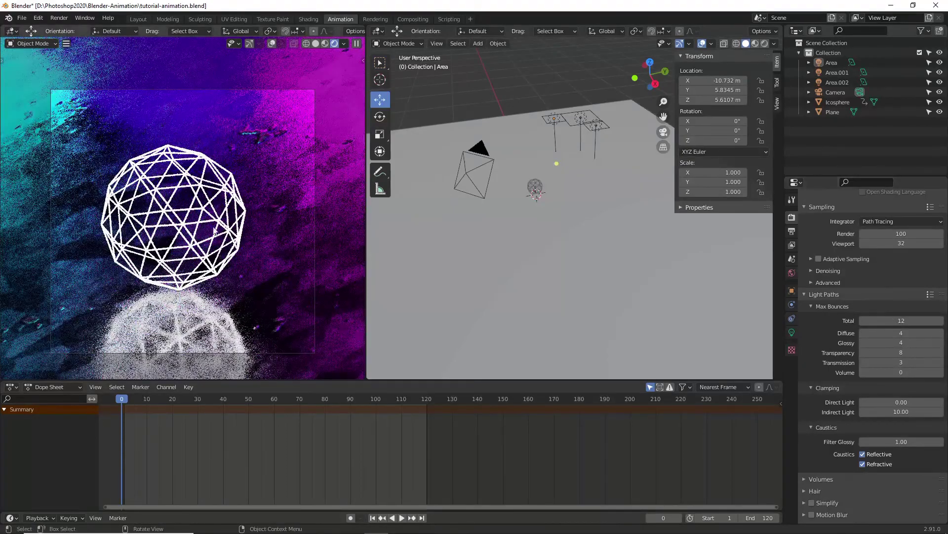
click(906, 333)
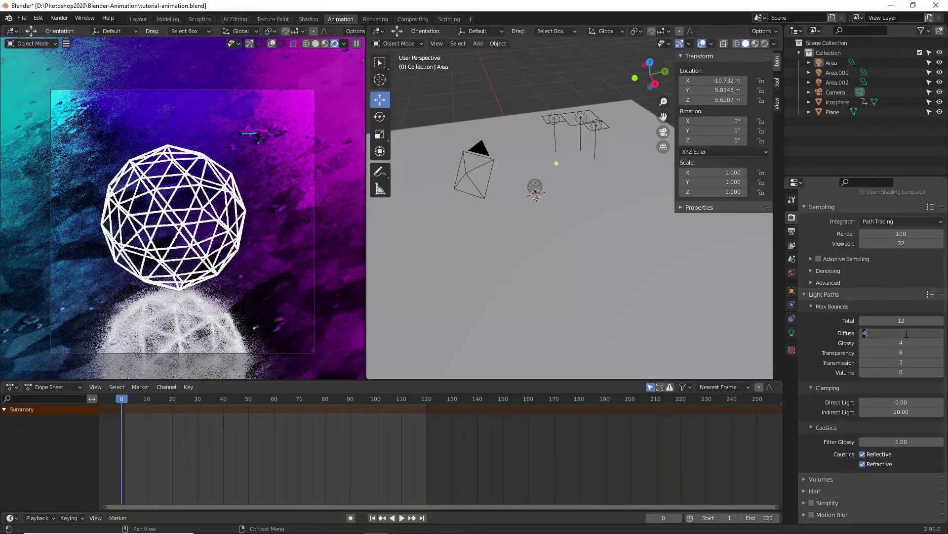
text(3)
key(Tab)
text(3)
key(Tab)
text(3)
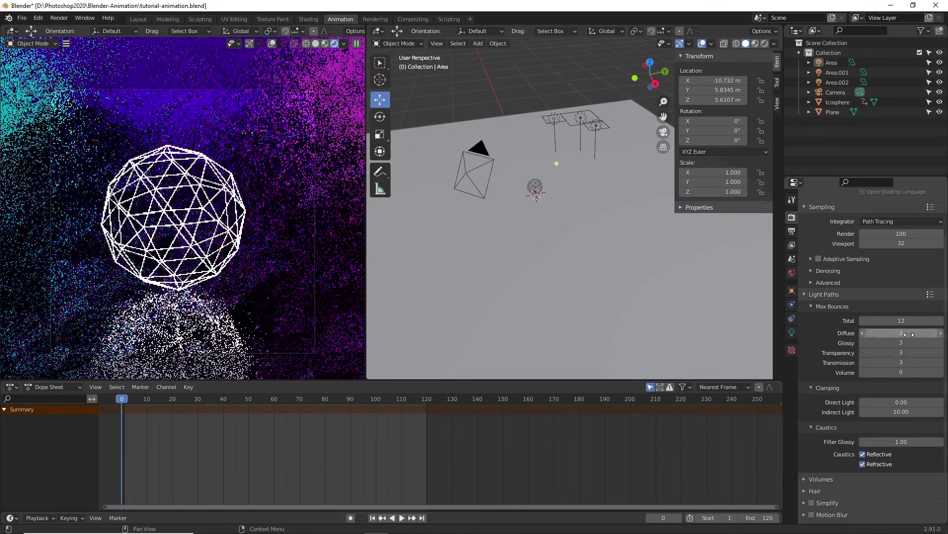
key(Return)
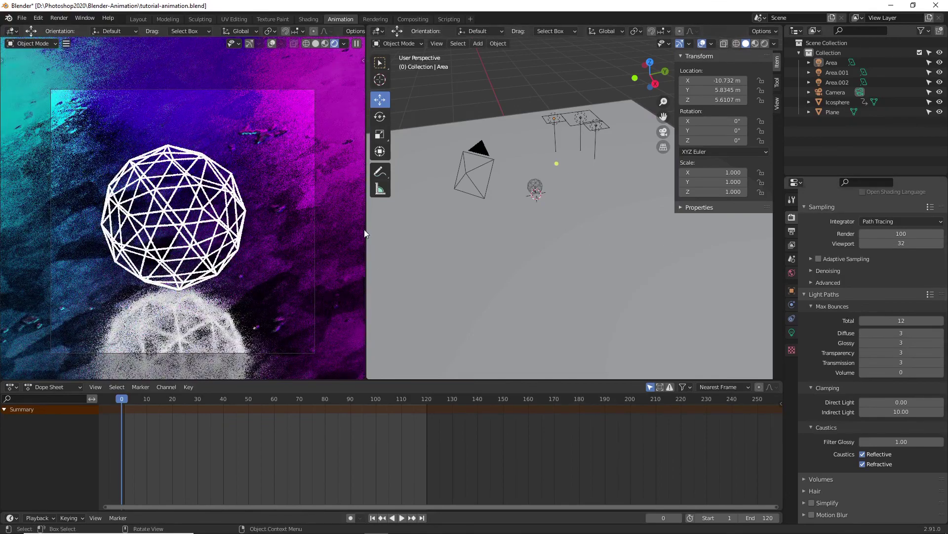
Step: Set the render tile size to 512 px in both X and Y
click(59, 18)
scroll(839, 423, down, 3)
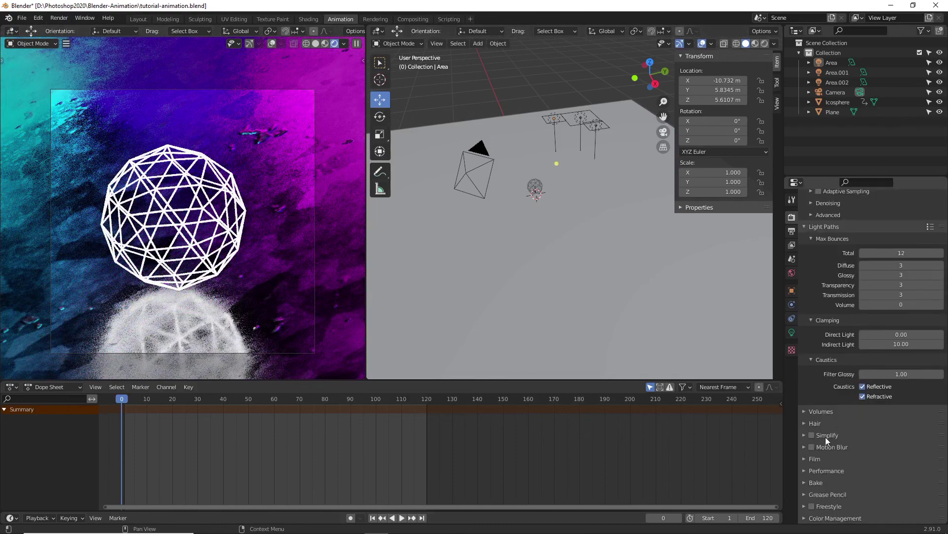
click(834, 468)
scroll(856, 390, down, 10)
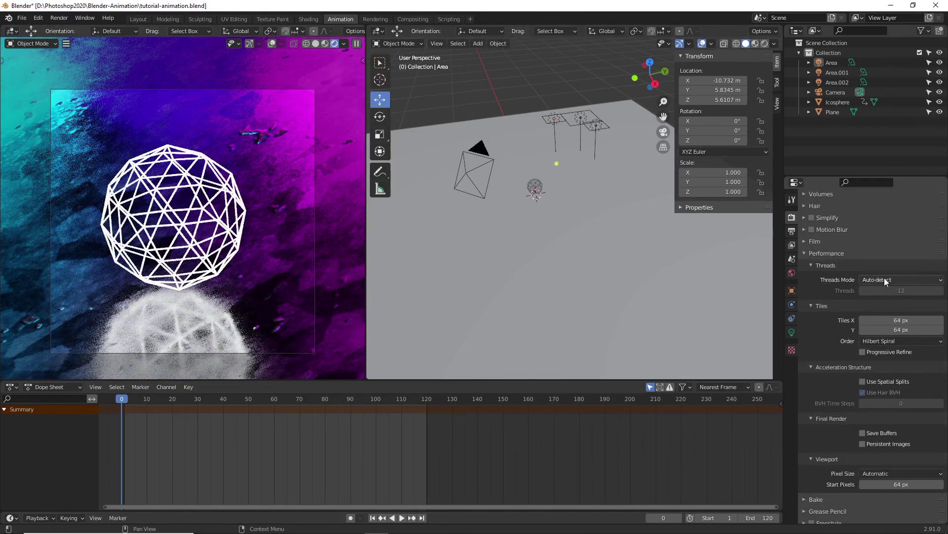
click(884, 280)
click(914, 320)
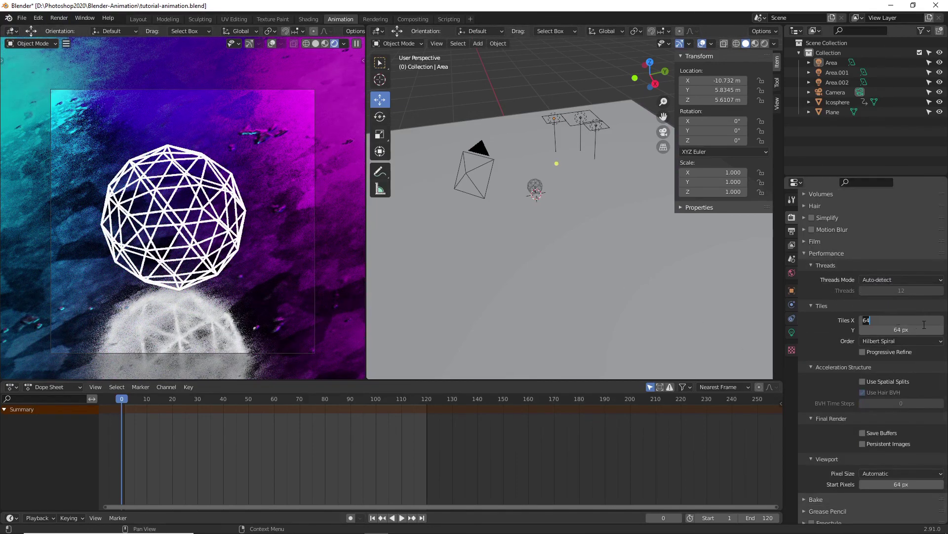
text(51")
key(Return)
click(922, 325)
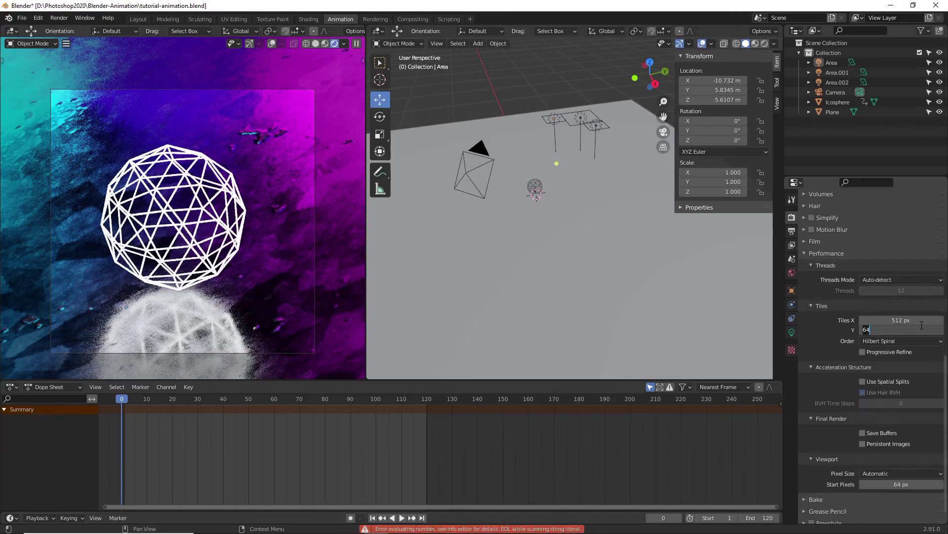
Step: Render frame 0 as a still image with the new settings and inspect the result
click(59, 17)
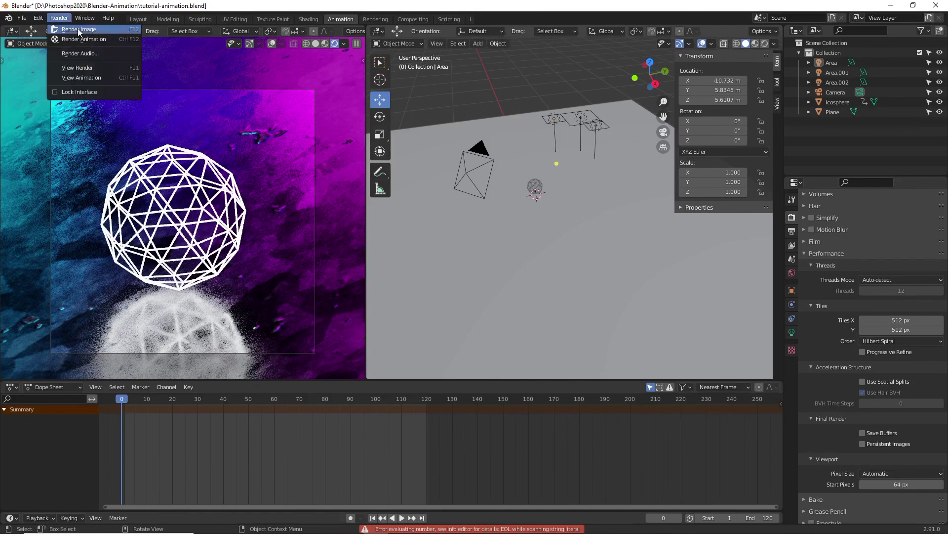
click(72, 29)
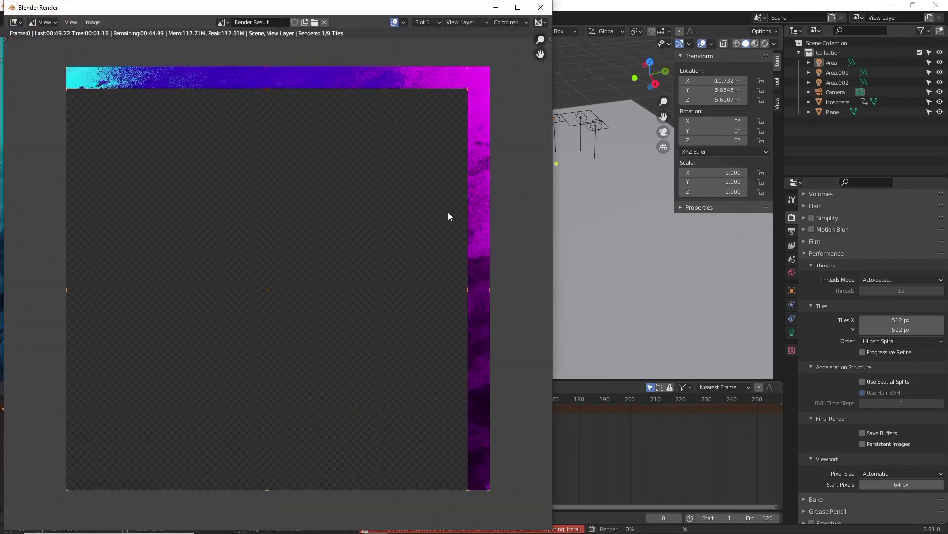
scroll(463, 214, down, 1)
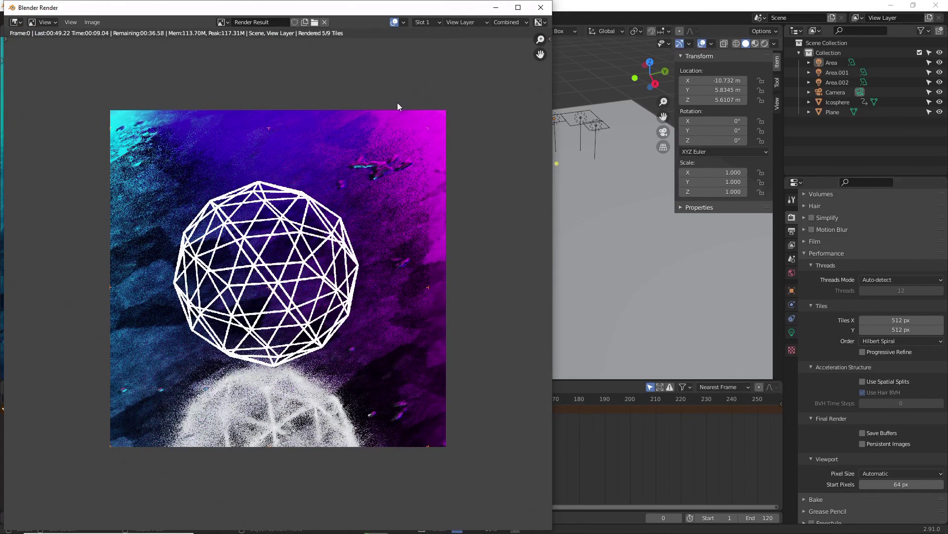
scroll(397, 102, down, 1)
scroll(396, 103, up, 1)
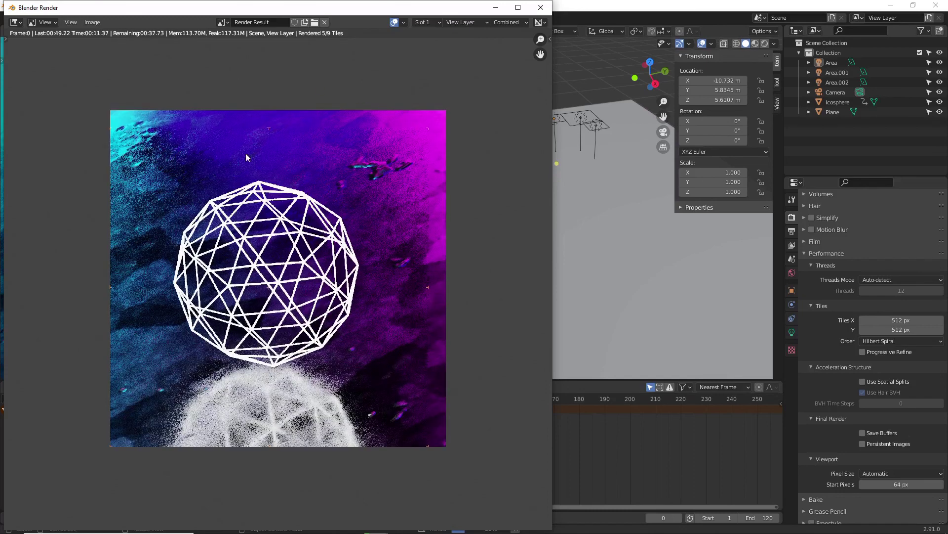